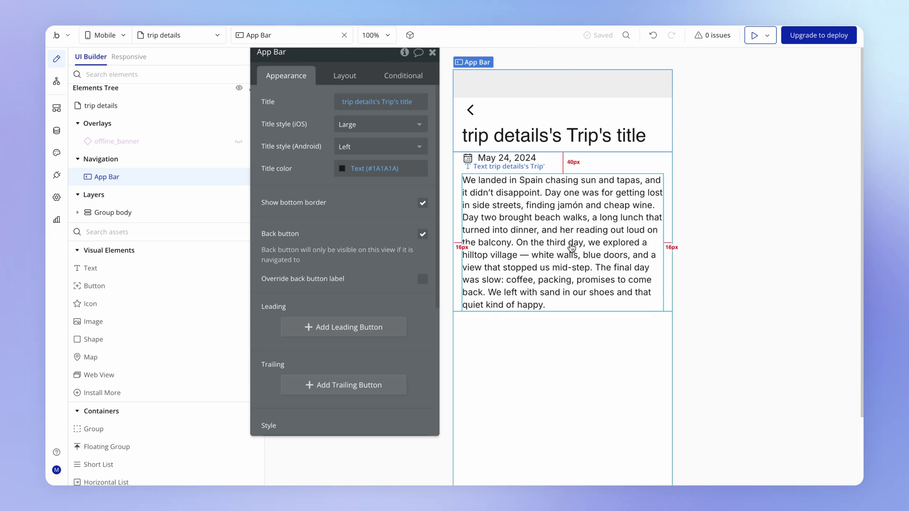
Start a trailing button for the App Bar with button type Icon and the Phosphor Pencil-simple icon
{"action": "left_click", "coordinate": [377, 386]}
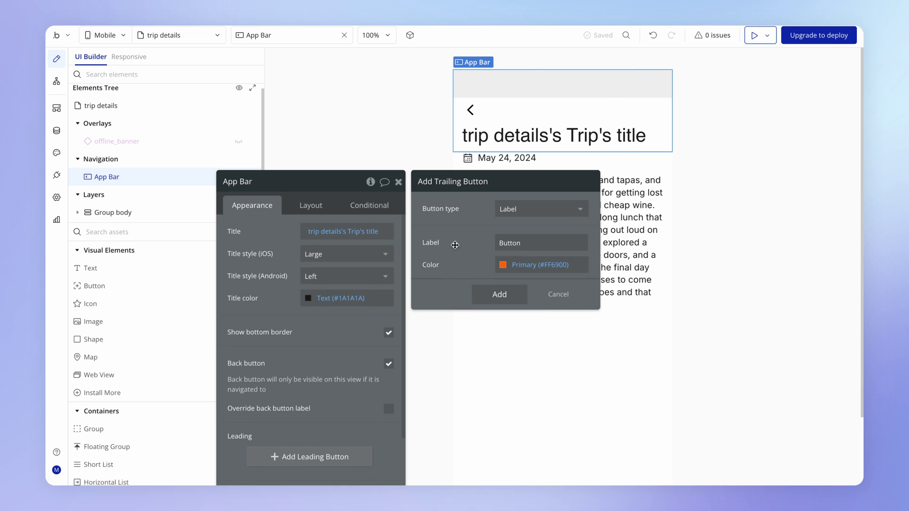
{"action": "left_click", "coordinate": [543, 214]}
{"action": "left_click", "coordinate": [517, 258]}
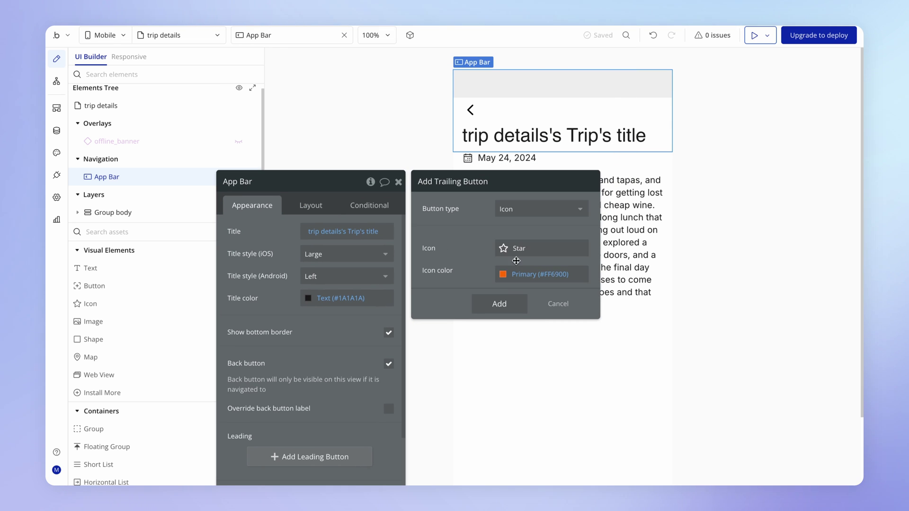
{"action": "left_click", "coordinate": [507, 249]}
{"action": "type", "text": "penc"}
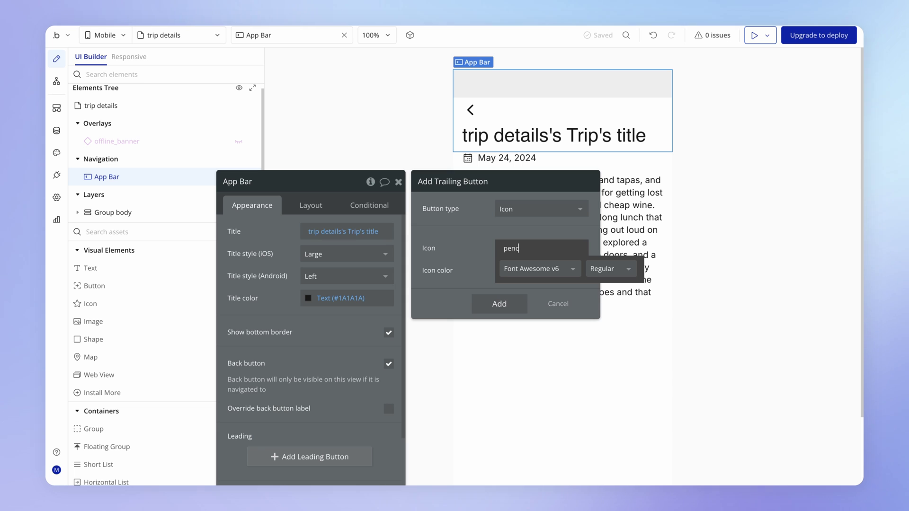
{"action": "key", "text": "BackSpace"}
{"action": "left_click", "coordinate": [529, 273]}
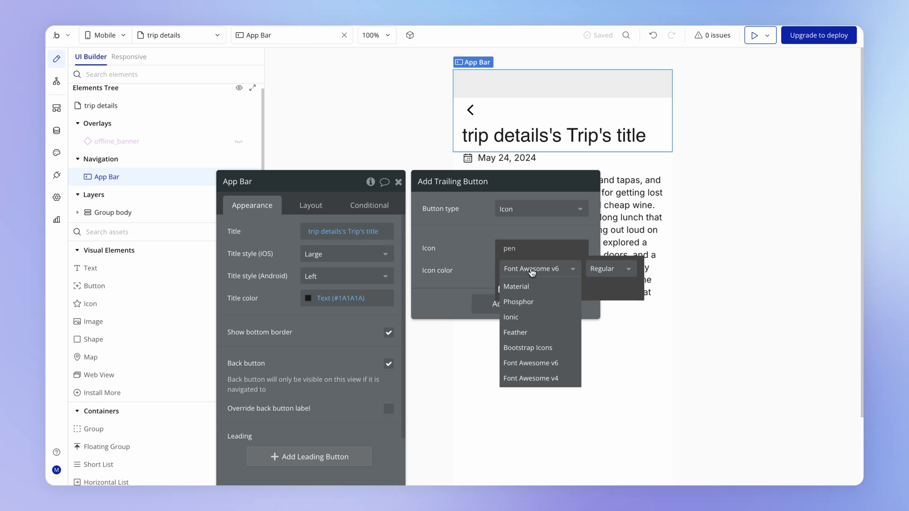
{"action": "left_click", "coordinate": [531, 301]}
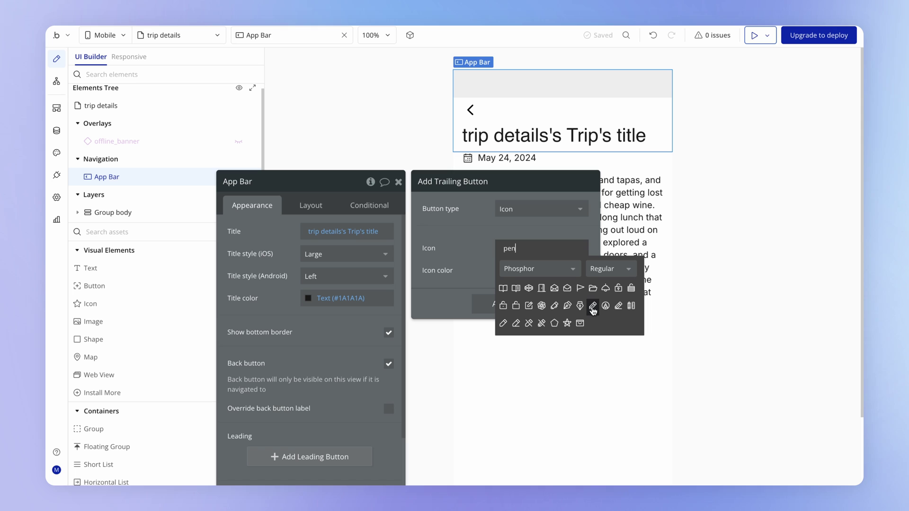
{"action": "left_click", "coordinate": [503, 323]}
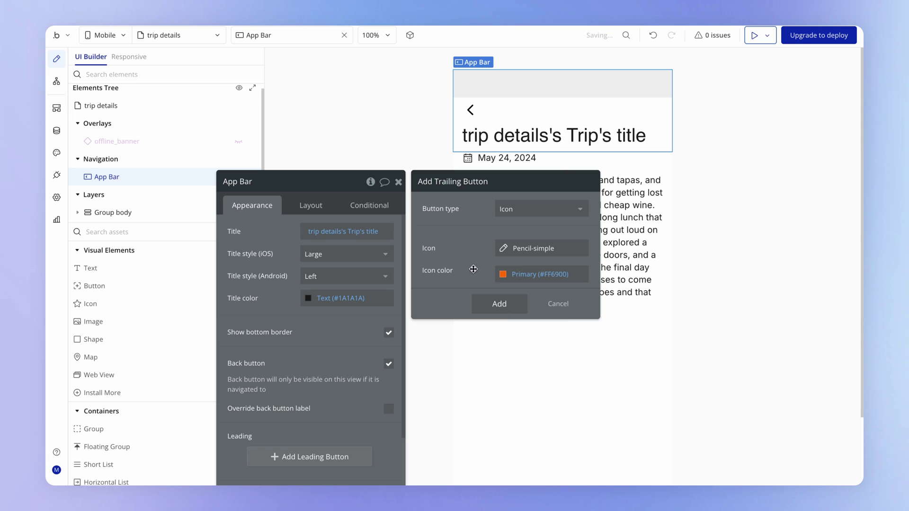
Set the trailing button's icon color to Text (#1A1A1A) and add the button to the App Bar
{"action": "left_click", "coordinate": [502, 275]}
{"action": "left_click", "coordinate": [533, 404]}
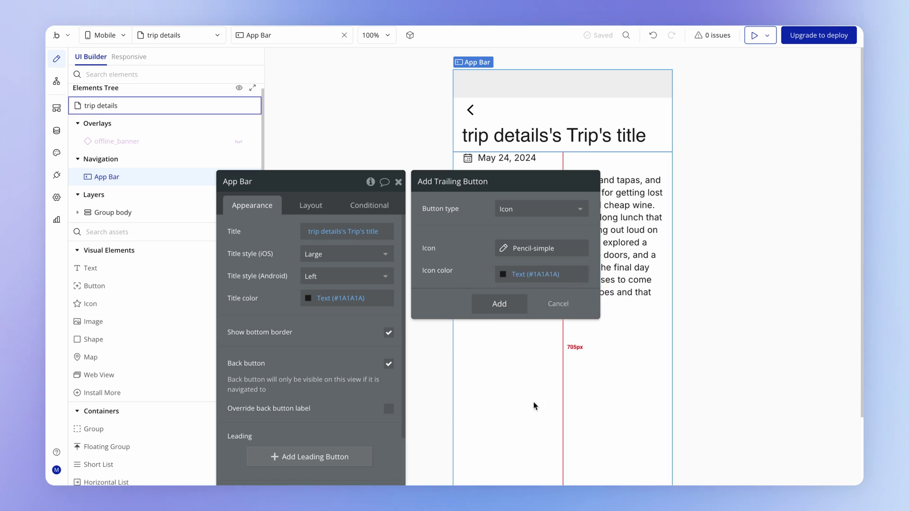
{"action": "left_click", "coordinate": [504, 305]}
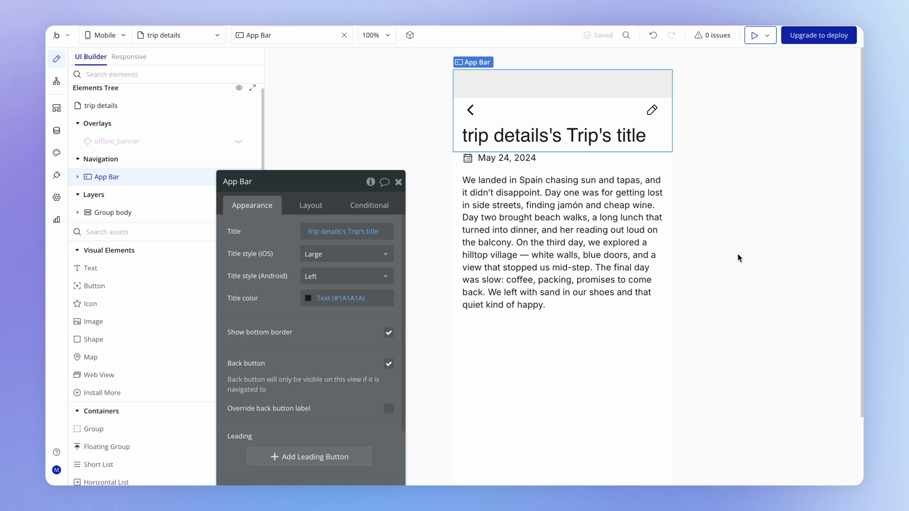
Create a workflow for when the pencil trailing button in the App Bar is tapped
{"action": "left_click", "coordinate": [399, 182]}
{"action": "left_click", "coordinate": [652, 109]}
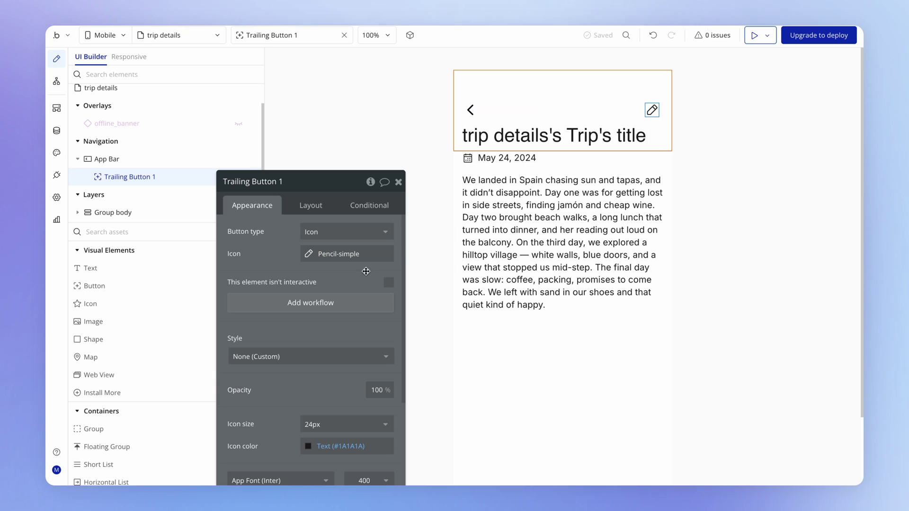
{"action": "left_click_drag", "start_coordinate": [364, 271], "coordinate": [389, 210]}
{"action": "left_click", "coordinate": [361, 242]}
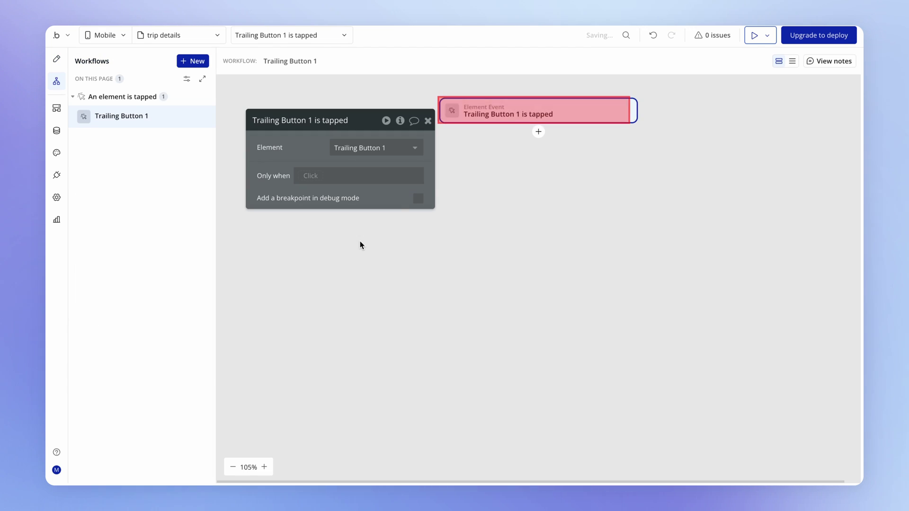
Add a Go to view navigation action to the button's workflow with create trip as the target view
{"action": "left_click", "coordinate": [538, 133]}
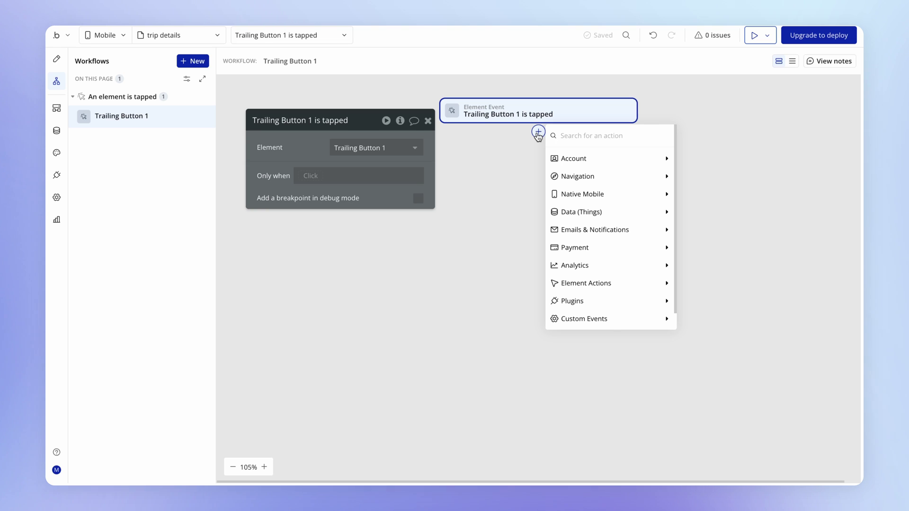
{"action": "mouse_move", "coordinate": [575, 176]}
{"action": "left_click", "coordinate": [689, 177]}
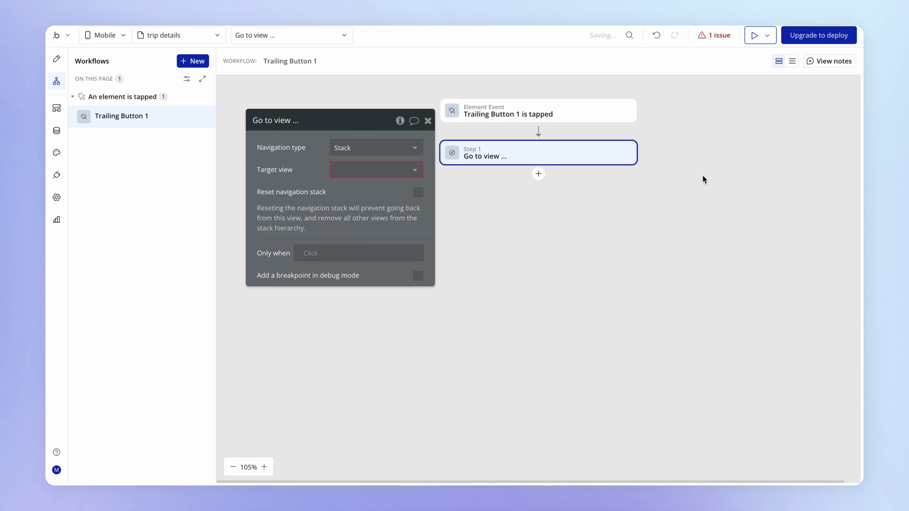
{"action": "left_click", "coordinate": [406, 172]}
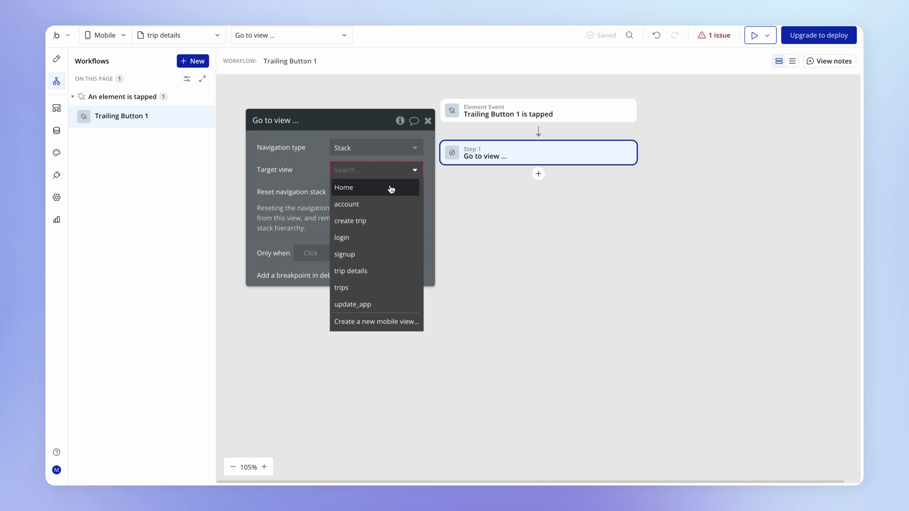
{"action": "left_click", "coordinate": [382, 225]}
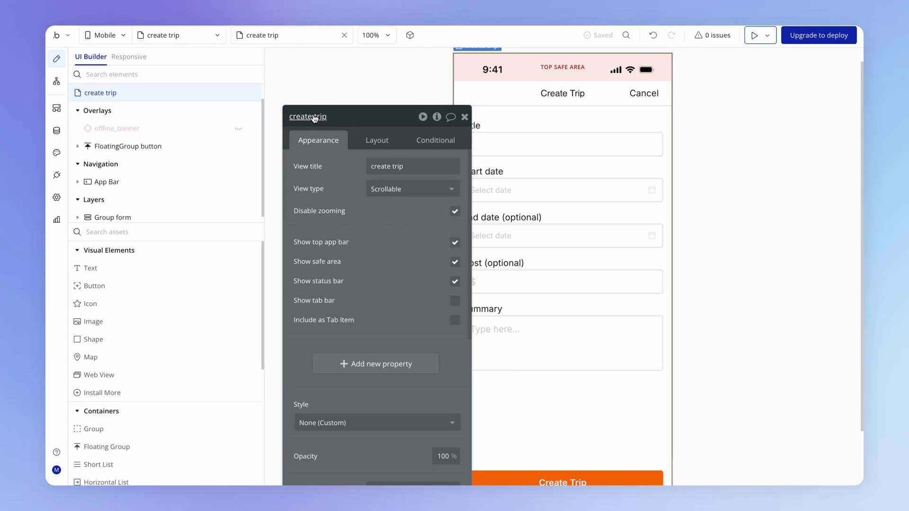
Rename the create trip view as "create & edit trip" and check its place in the list of views
{"action": "left_click", "coordinate": [315, 118]}
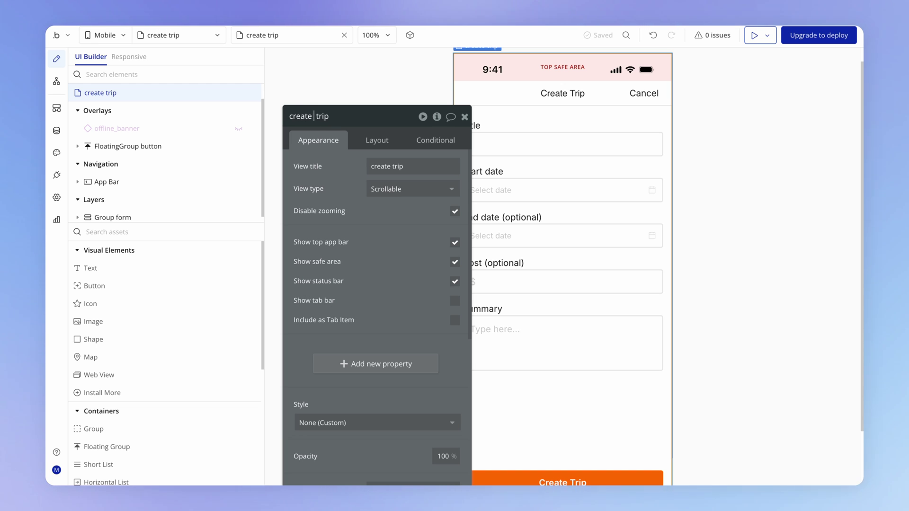
{"action": "type", "text": "& edit"}
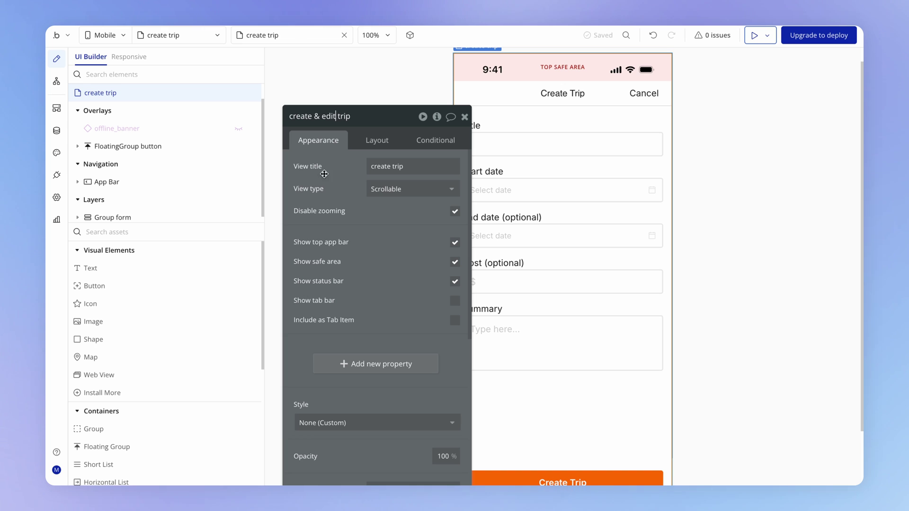
{"action": "key", "text": "Return"}
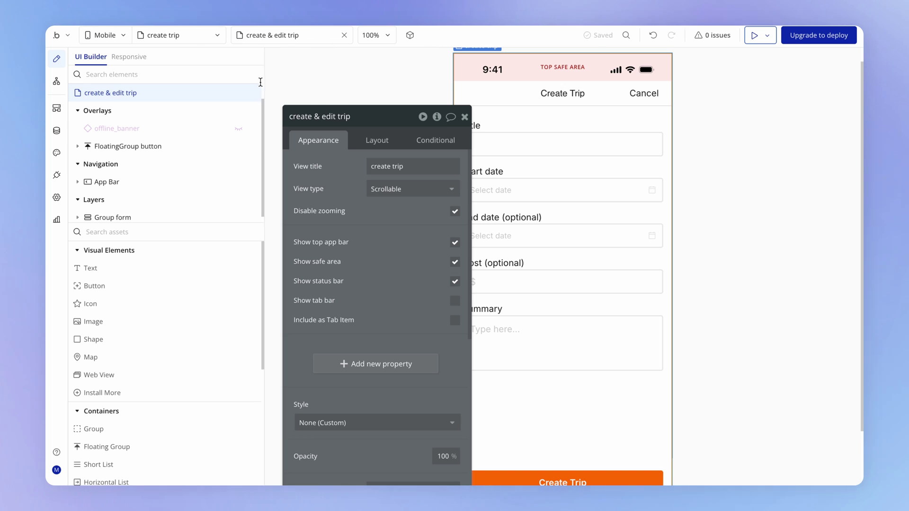
{"action": "left_click", "coordinate": [211, 41]}
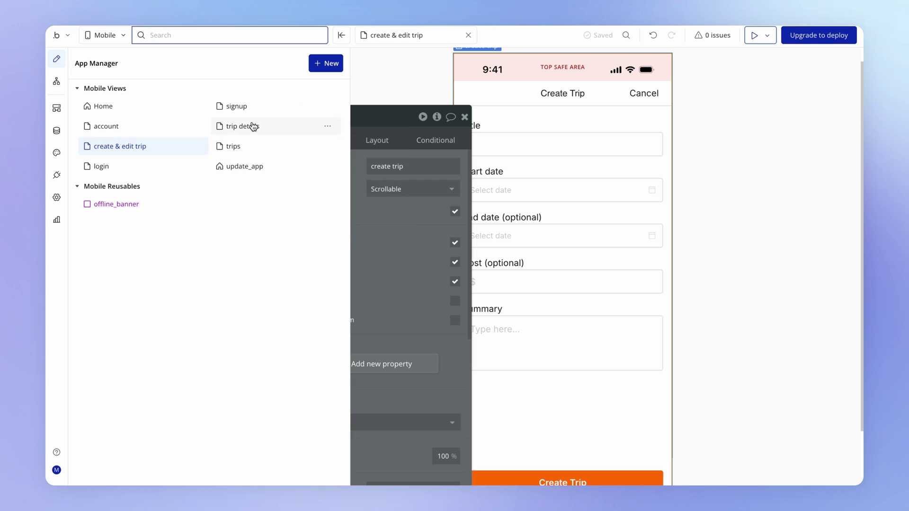
{"action": "left_click", "coordinate": [390, 232]}
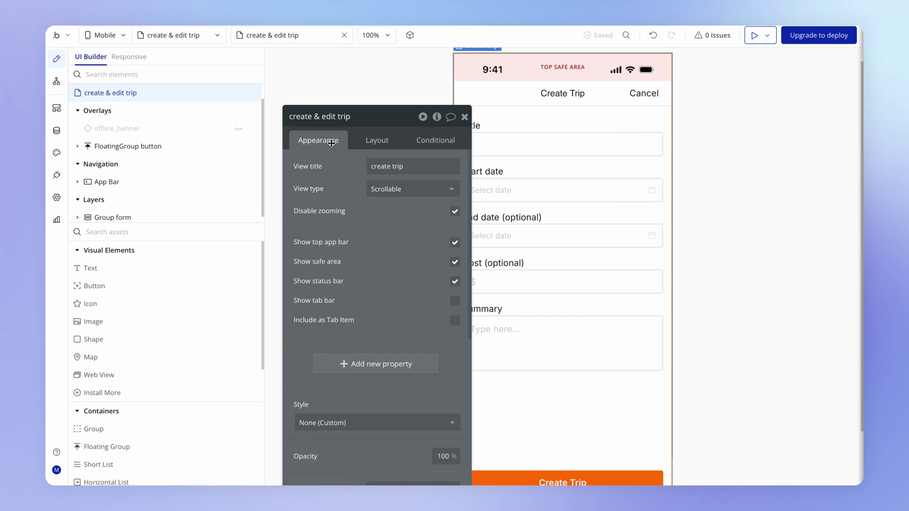
Rename the view as "trip create & edit"
{"action": "left_click_drag", "start_coordinate": [339, 116], "coordinate": [251, 116]}
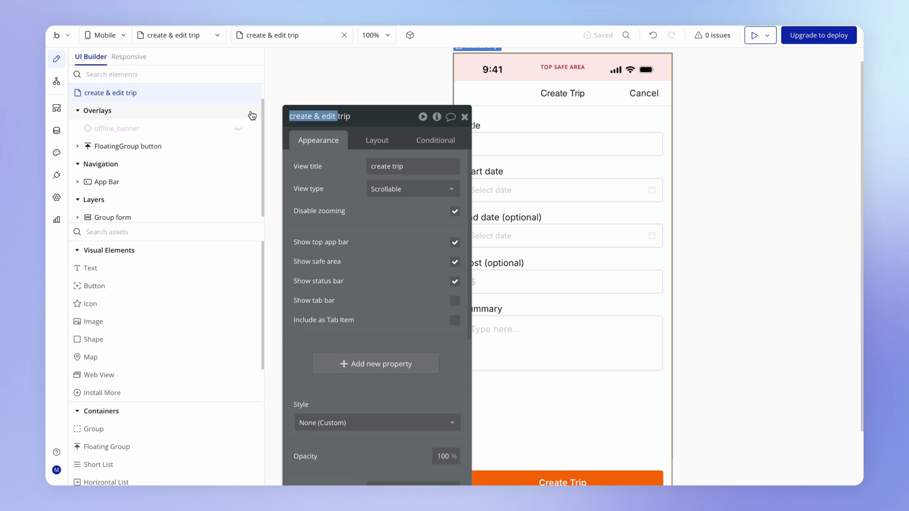
{"action": "key", "text": "BackSpace"}
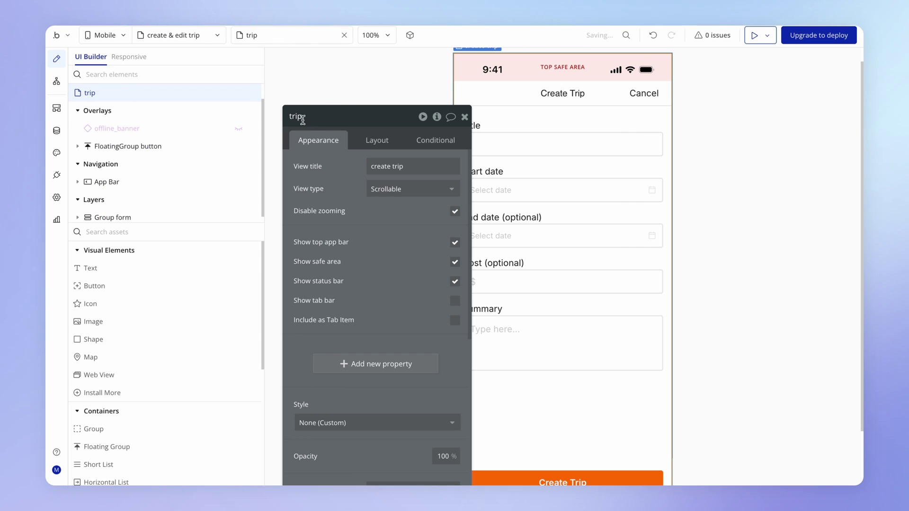
{"action": "type", "text": "create & edit"}
Create a new folder named Trip in the App Manager
{"action": "left_click", "coordinate": [172, 34]}
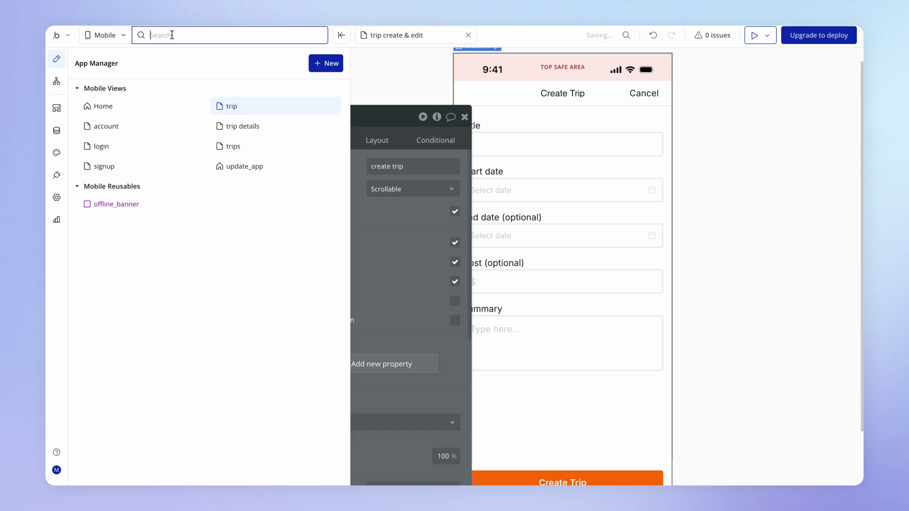
{"action": "mouse_move", "coordinate": [260, 142]}
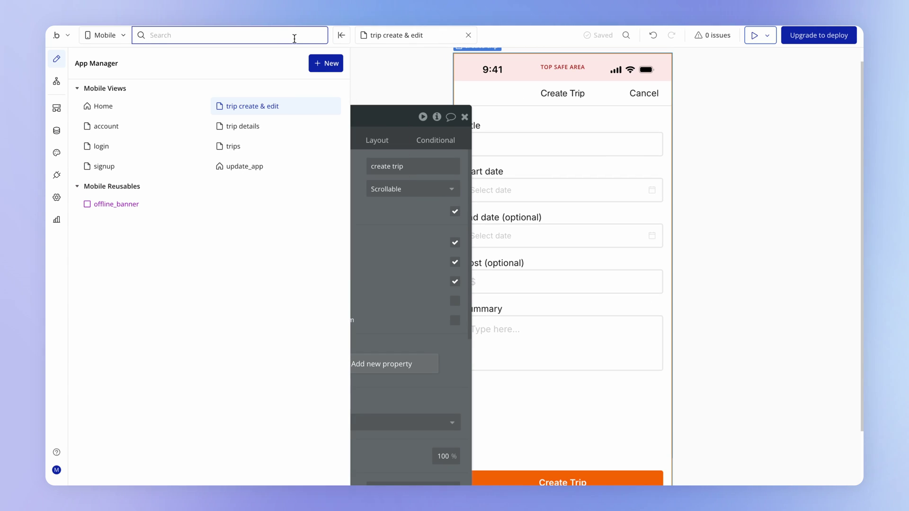
{"action": "left_click", "coordinate": [326, 63]}
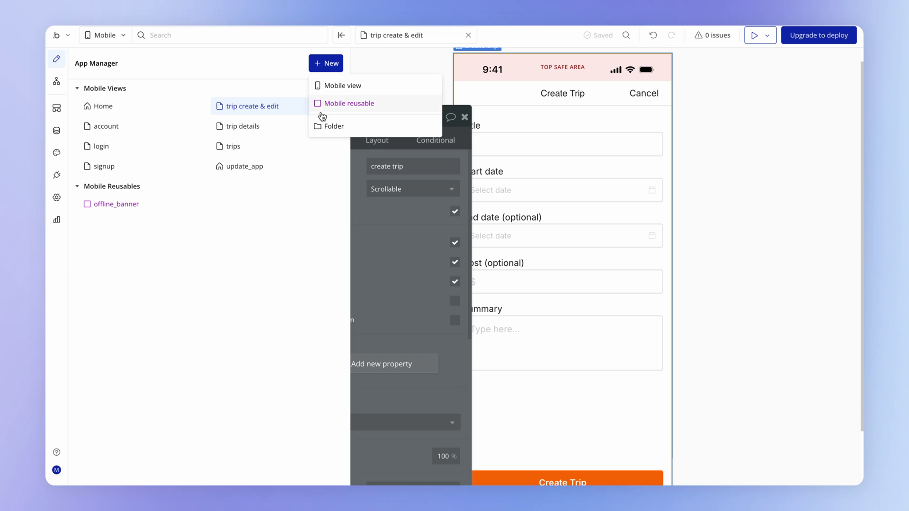
{"action": "left_click", "coordinate": [347, 127]}
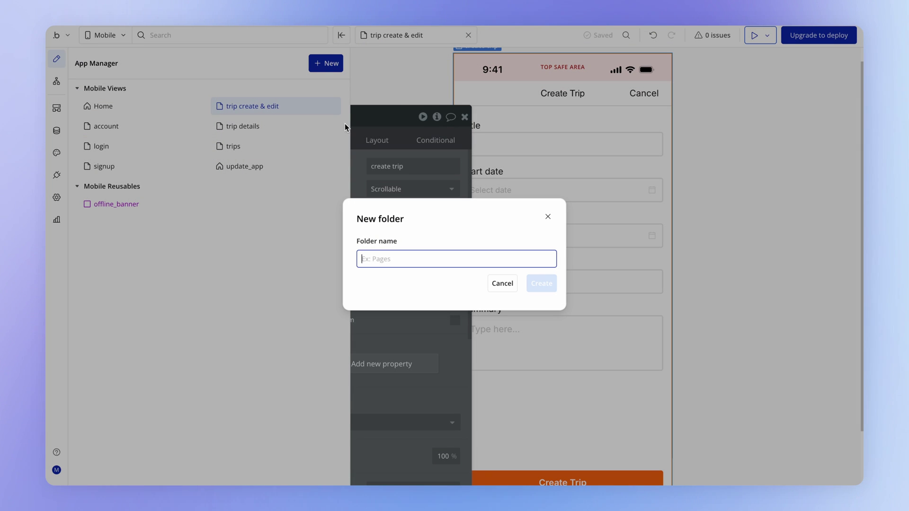
{"action": "type", "text": "Trip"}
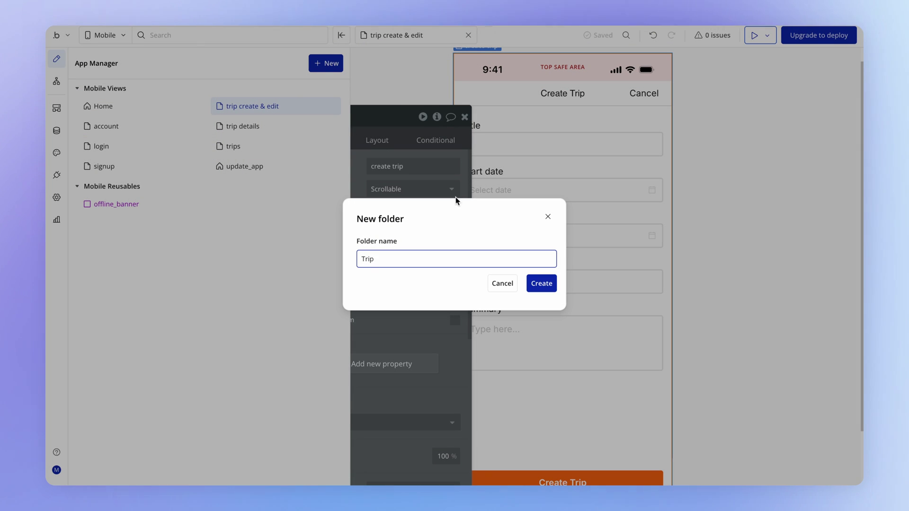
{"action": "left_click", "coordinate": [544, 284]}
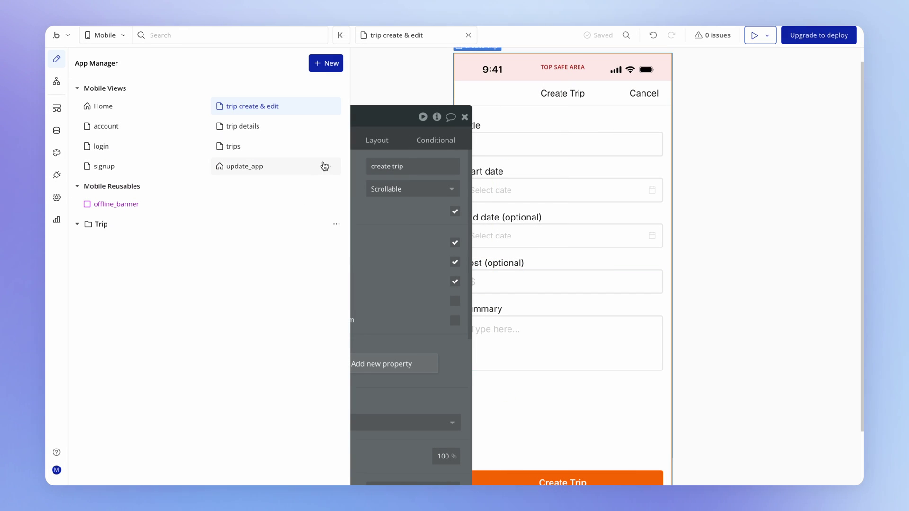
Assign the trips view to the Trip folder
{"action": "left_click", "coordinate": [328, 147]}
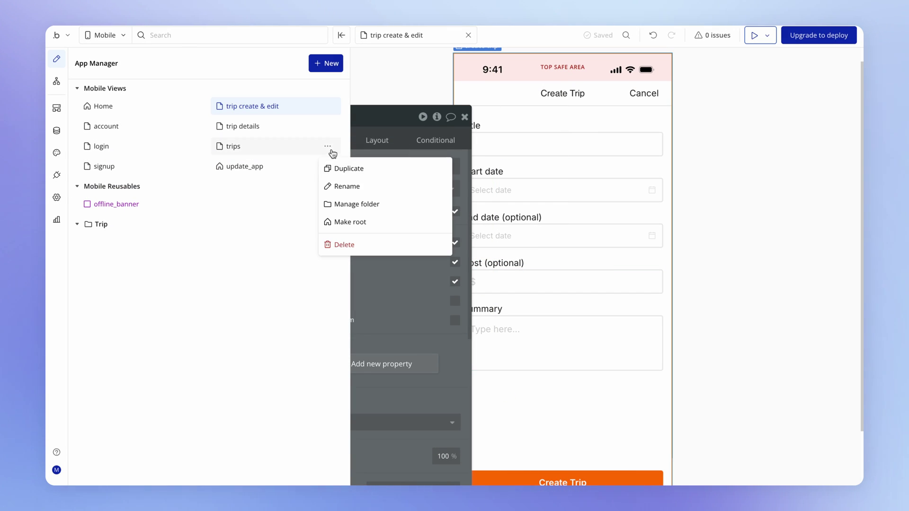
{"action": "left_click", "coordinate": [359, 204]}
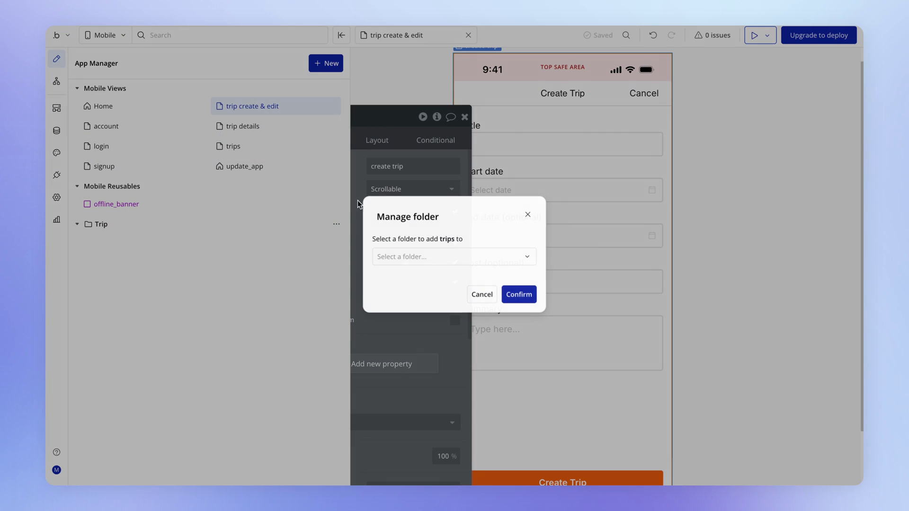
{"action": "left_click", "coordinate": [434, 258]}
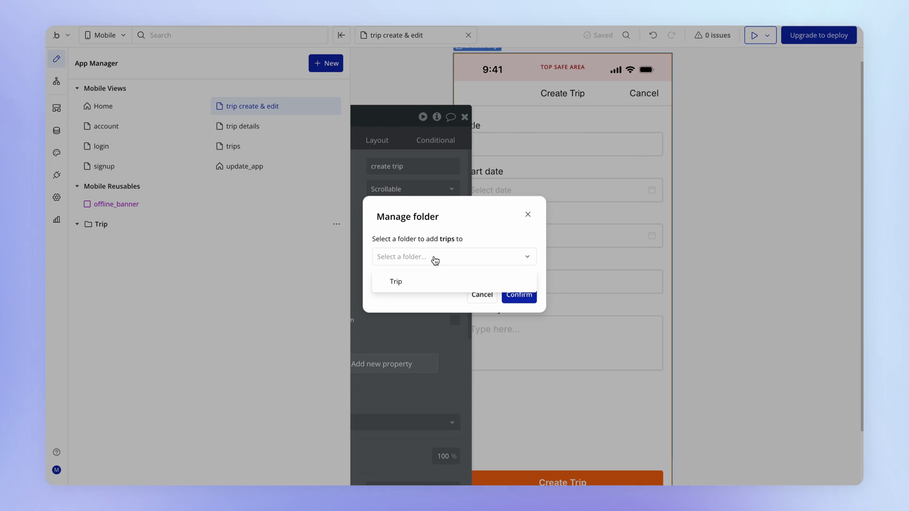
{"action": "left_click", "coordinate": [421, 282]}
{"action": "left_click", "coordinate": [519, 297]}
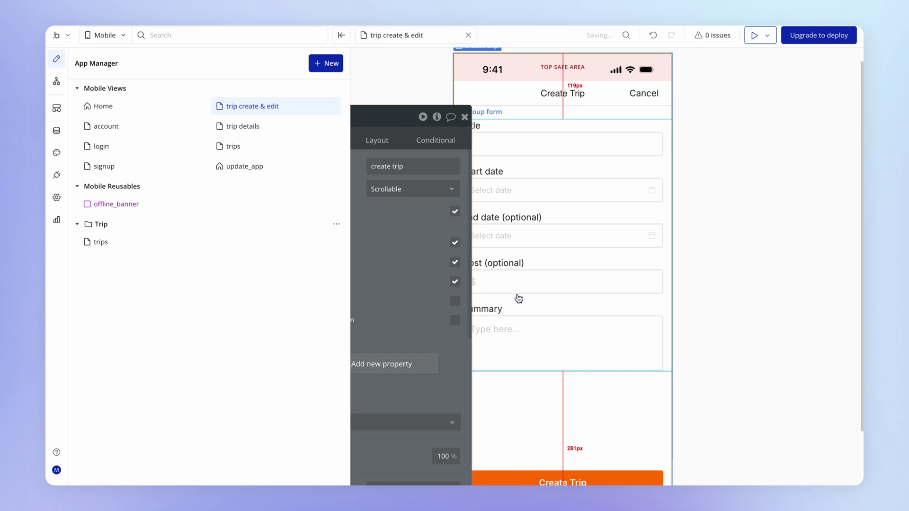
{"action": "left_click", "coordinate": [337, 224]}
{"action": "left_click", "coordinate": [337, 219]}
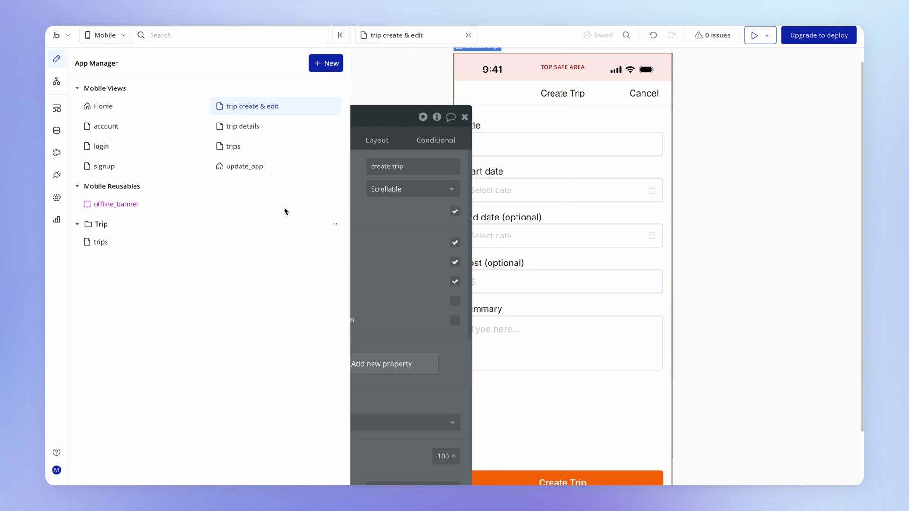
Assign the trip create & edit view to the Trip folder
{"action": "left_click", "coordinate": [327, 106]}
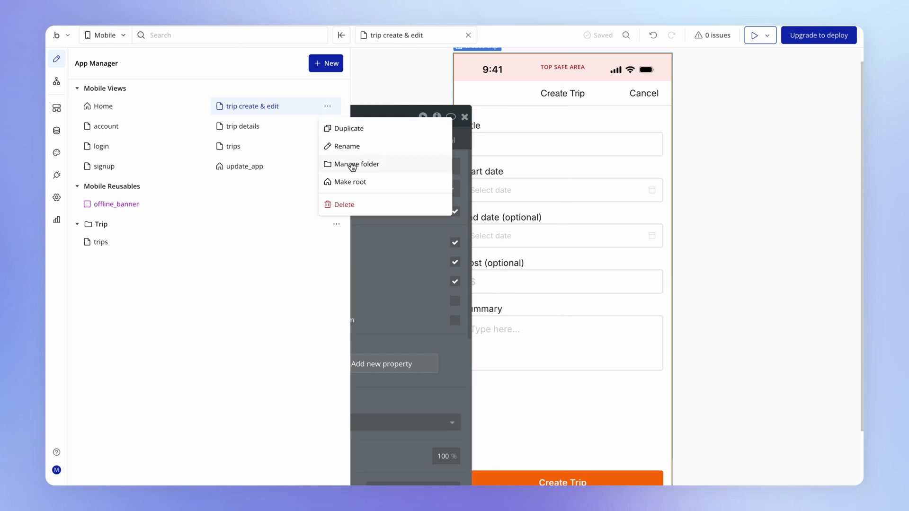
{"action": "left_click", "coordinate": [352, 164]}
{"action": "left_click", "coordinate": [446, 256]}
{"action": "left_click", "coordinate": [433, 280]}
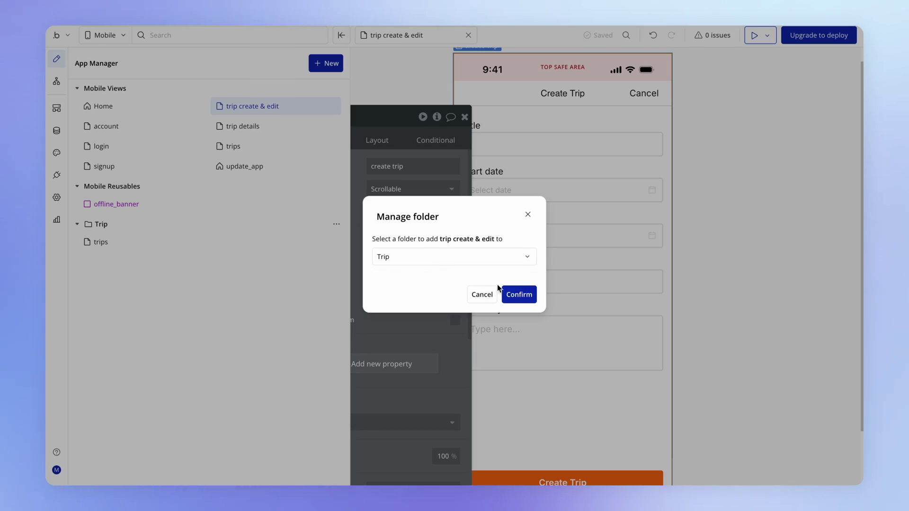
{"action": "left_click", "coordinate": [514, 293]}
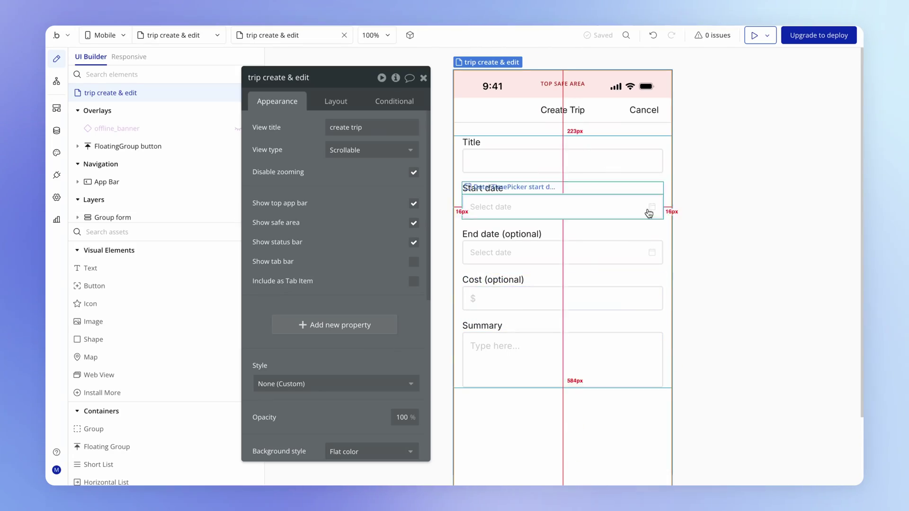
{"action": "scroll", "coordinate": [713, 237], "scroll_direction": "down", "scroll_amount": 3}
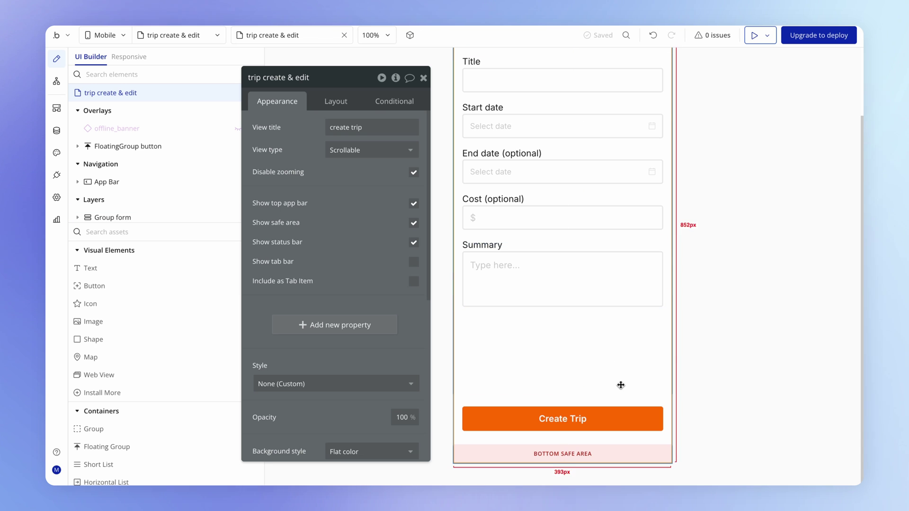
{"action": "scroll", "coordinate": [709, 307], "scroll_direction": "up", "scroll_amount": 2}
{"action": "scroll", "coordinate": [709, 307], "scroll_direction": "down", "scroll_amount": 2}
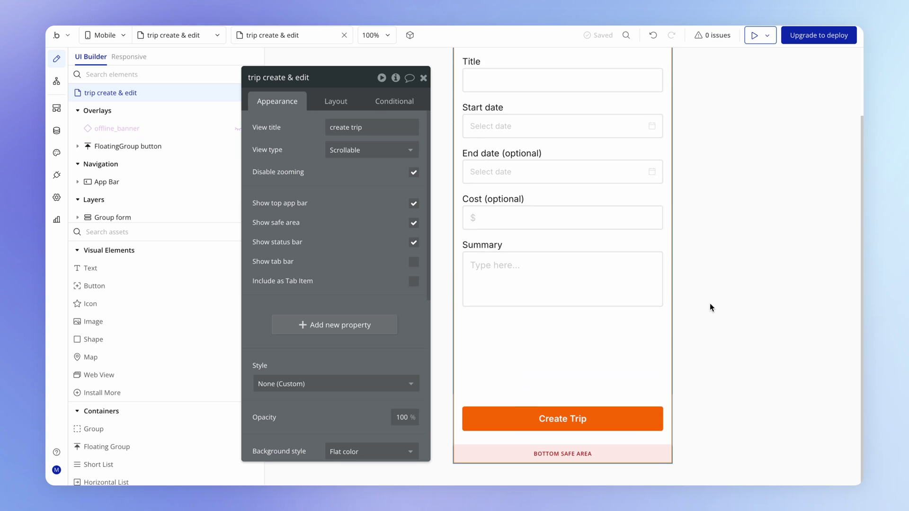
{"action": "scroll", "coordinate": [650, 335], "scroll_direction": "up", "scroll_amount": 2}
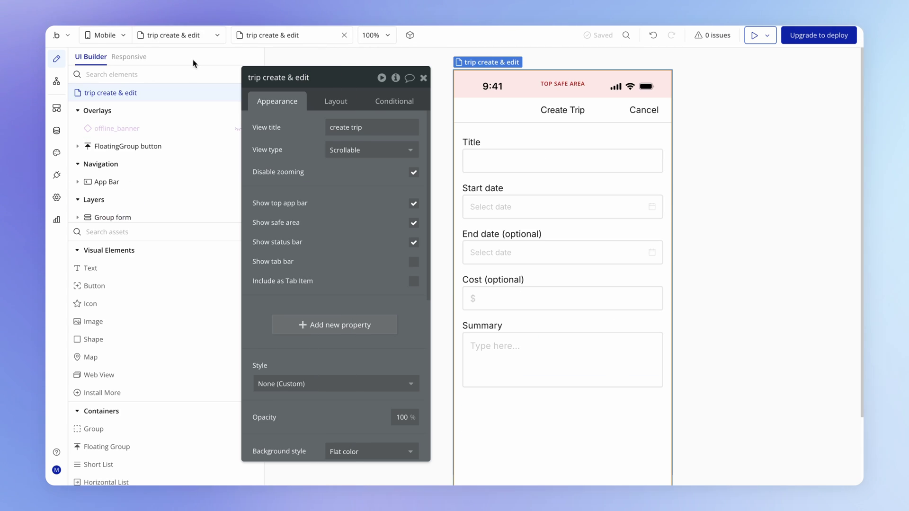
Open the trip details view and bring up the properties of its app bar
{"action": "left_click", "coordinate": [197, 34]}
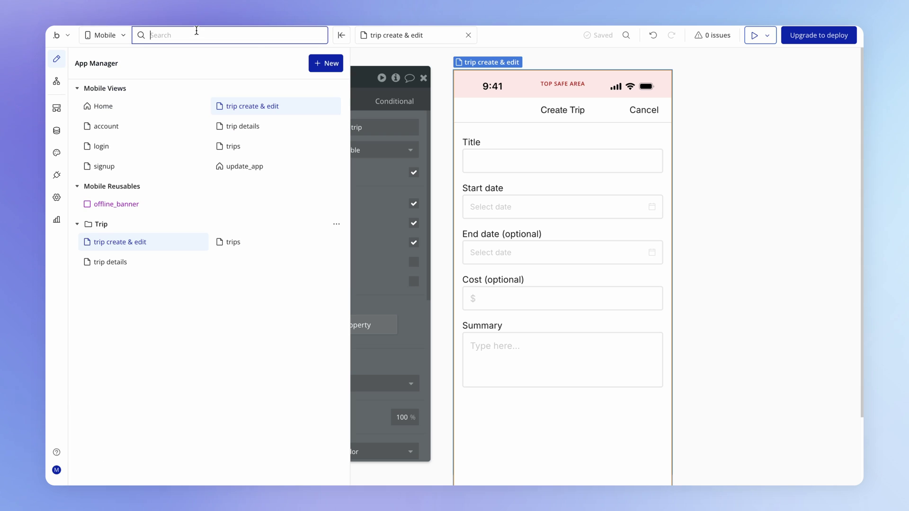
{"action": "left_click", "coordinate": [270, 127]}
{"action": "double_click", "coordinate": [548, 106]}
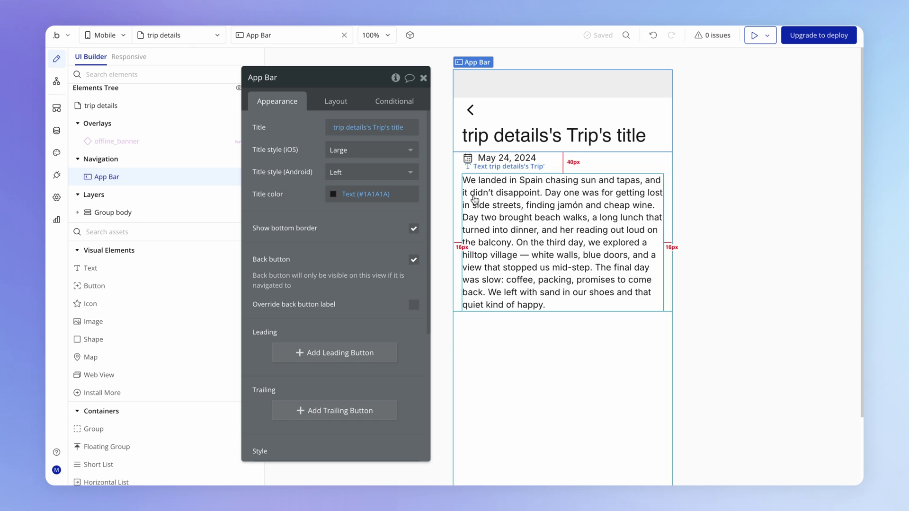
{"action": "left_click_drag", "start_coordinate": [340, 295], "coordinate": [331, 248]}
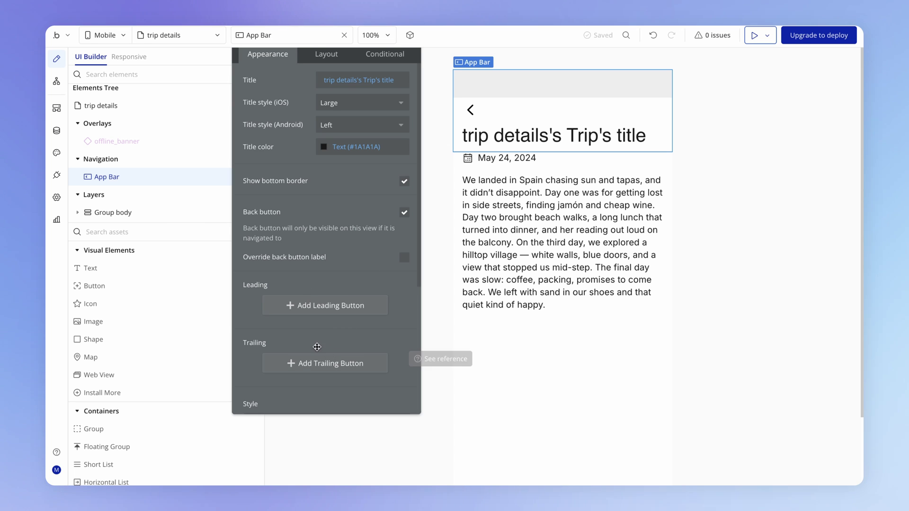
Add a trailing button of type Icon with the Phosphor Pencil-simple icon to the trip details app bar
{"action": "left_click", "coordinate": [325, 364]}
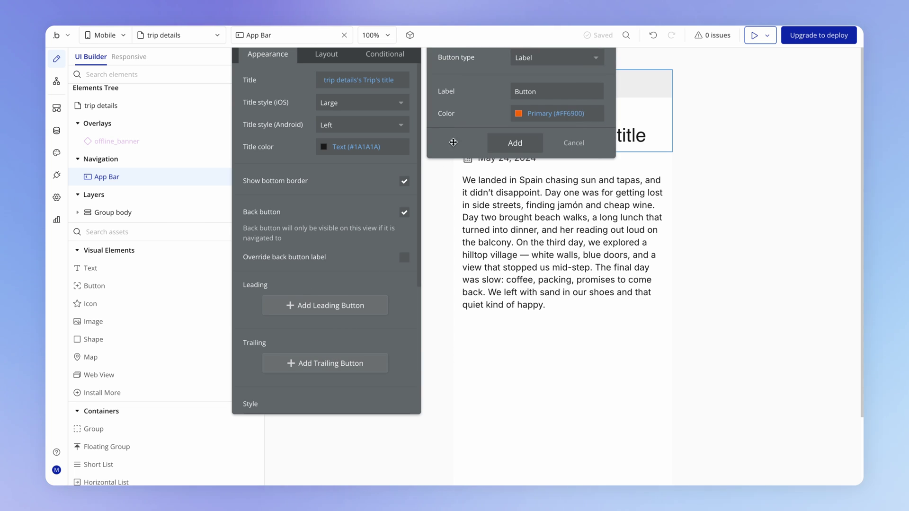
{"action": "left_click", "coordinate": [518, 176]}
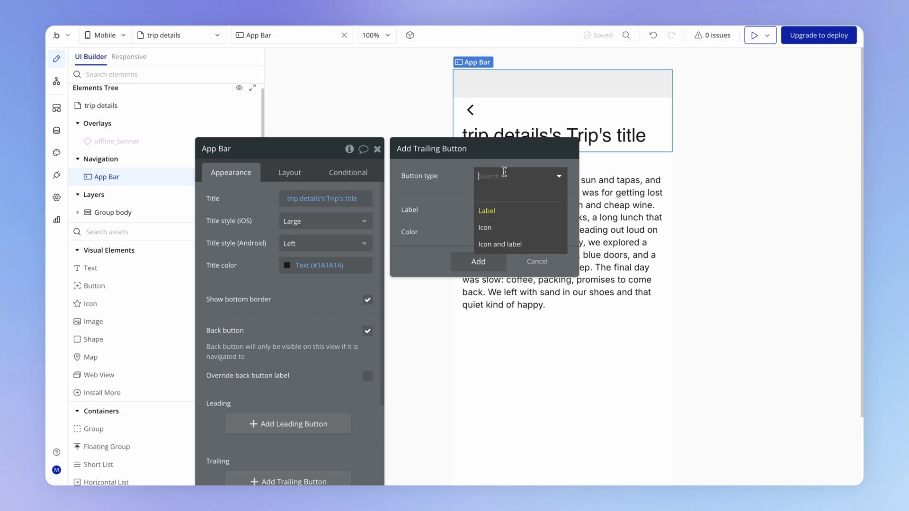
{"action": "left_click", "coordinate": [493, 226]}
{"action": "left_click", "coordinate": [484, 217]}
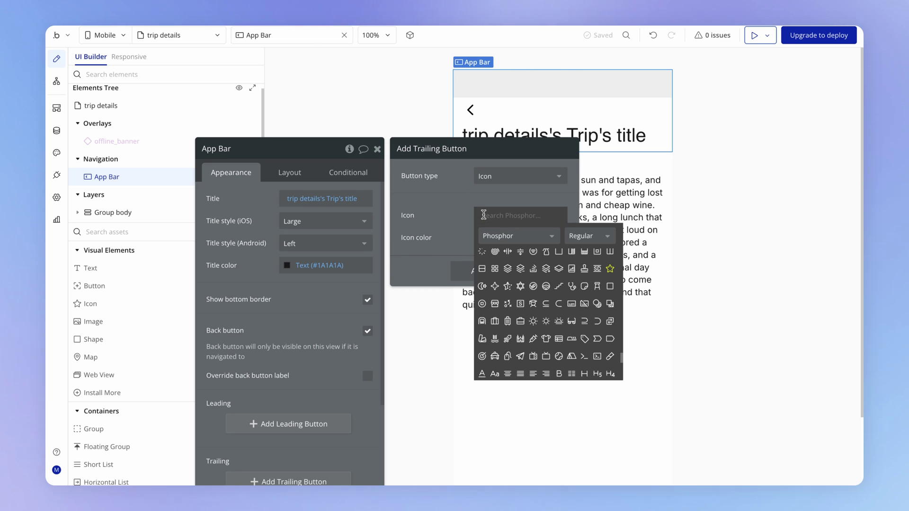
{"action": "type", "text": "penc"}
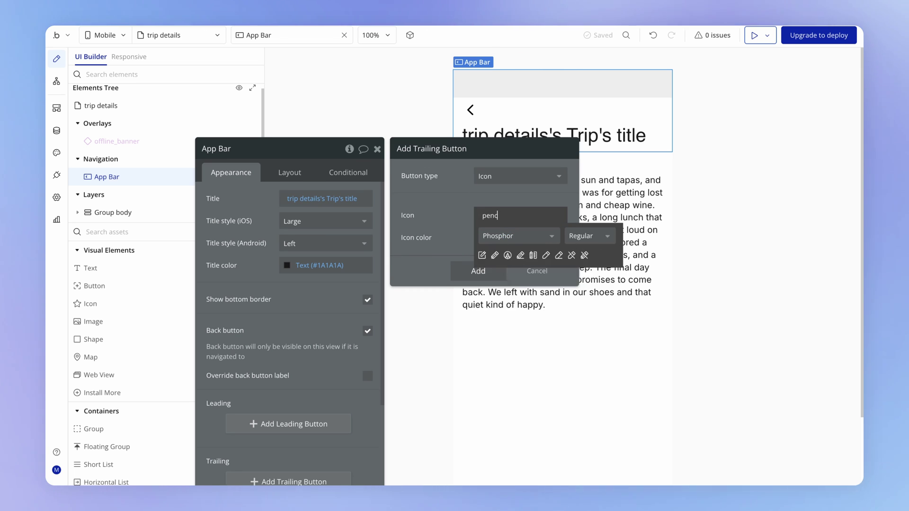
{"action": "left_click", "coordinate": [545, 256]}
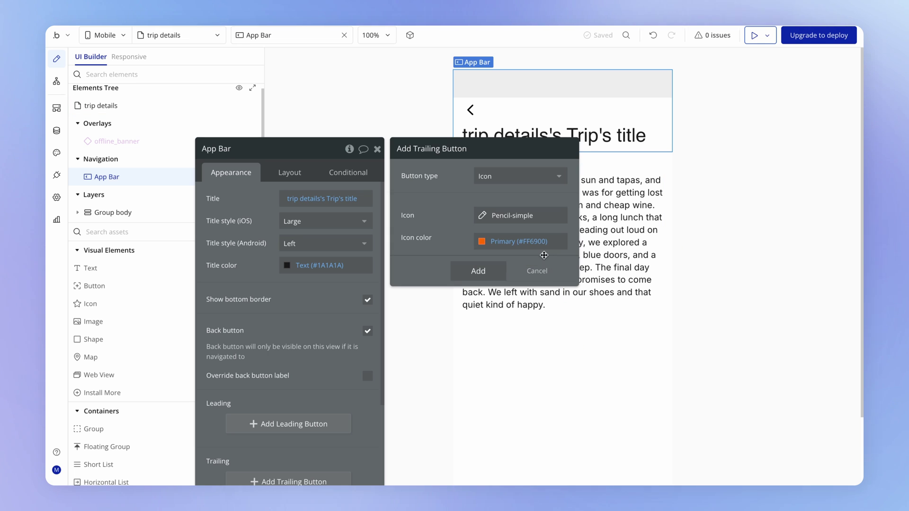
{"action": "left_click", "coordinate": [477, 271]}
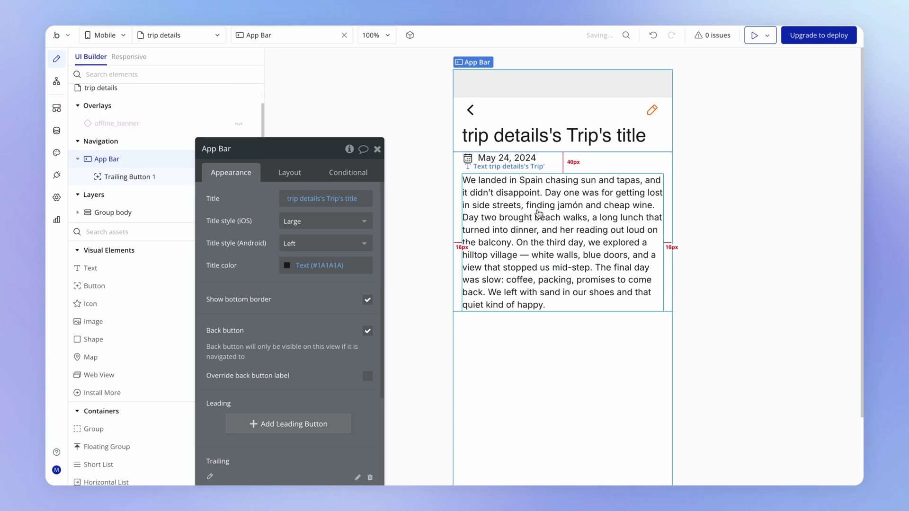
Set the icon color of the pencil button in the app bar to the Text (#1A1A1A) color variable
{"action": "left_click", "coordinate": [651, 111]}
{"action": "left_click_drag", "start_coordinate": [241, 377], "coordinate": [263, 247]}
{"action": "left_click", "coordinate": [304, 282]}
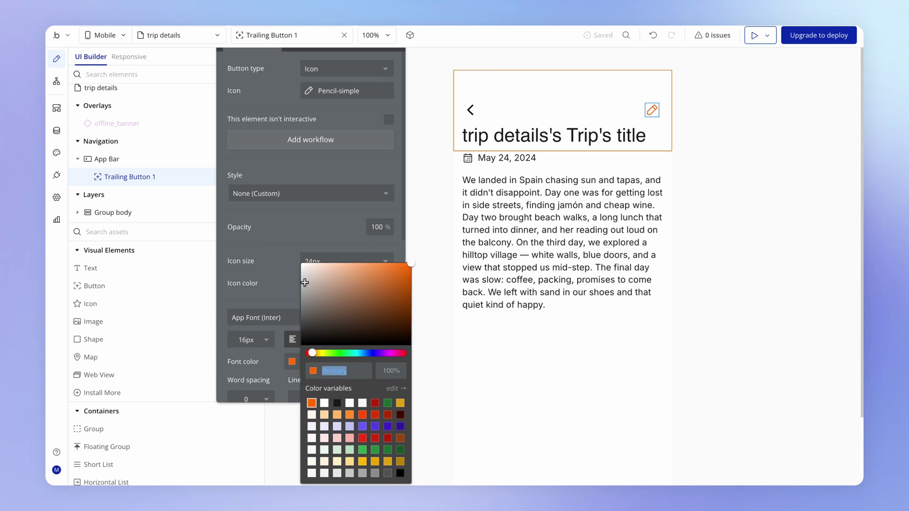
{"action": "left_click", "coordinate": [337, 403]}
{"action": "left_click", "coordinate": [283, 251]}
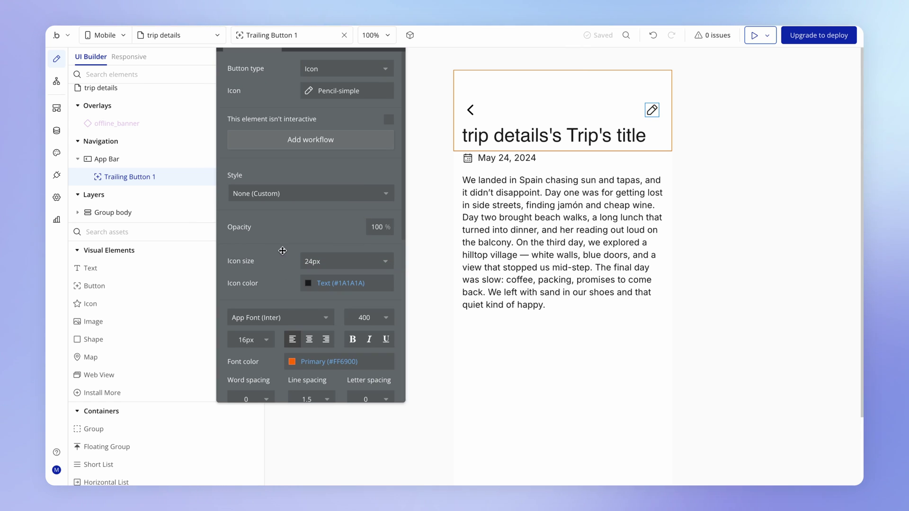
Create a workflow for tapping the pencil button and add a Go to view action to it
{"action": "left_click", "coordinate": [311, 139]}
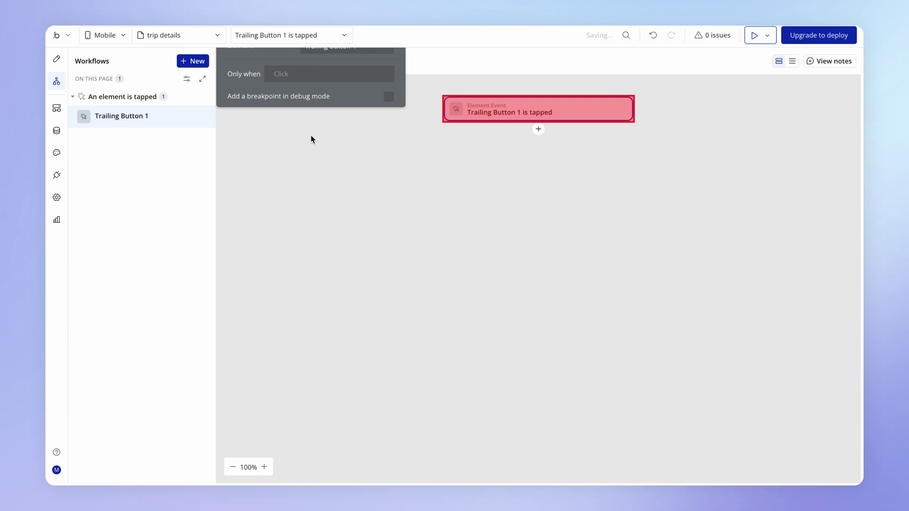
{"action": "left_click", "coordinate": [540, 129]}
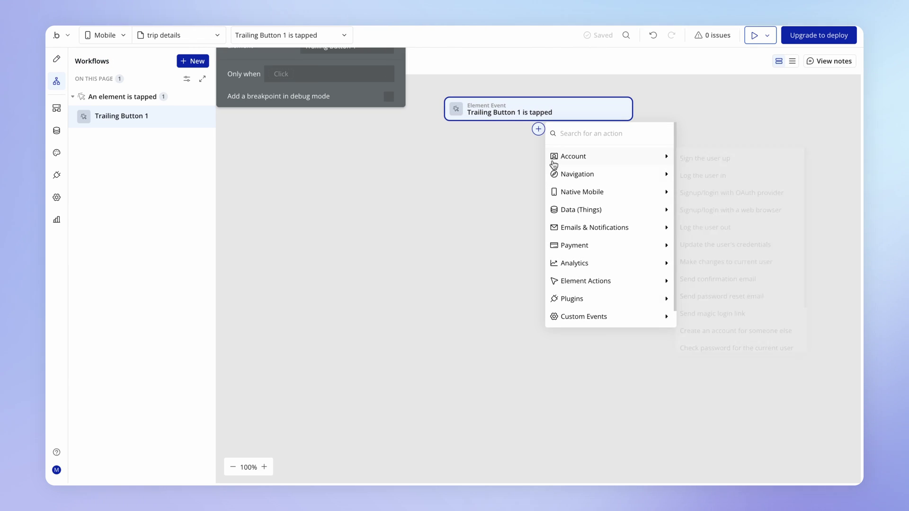
{"action": "mouse_move", "coordinate": [555, 175]}
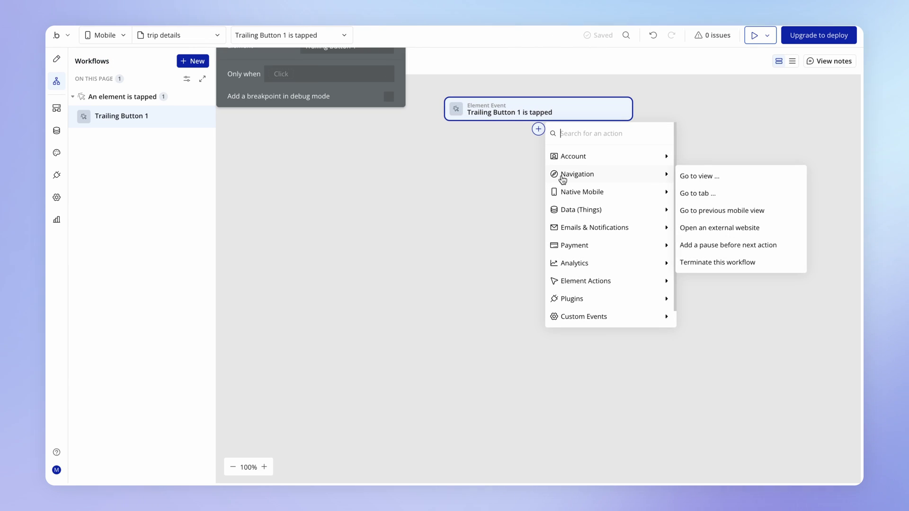
{"action": "left_click", "coordinate": [707, 177]}
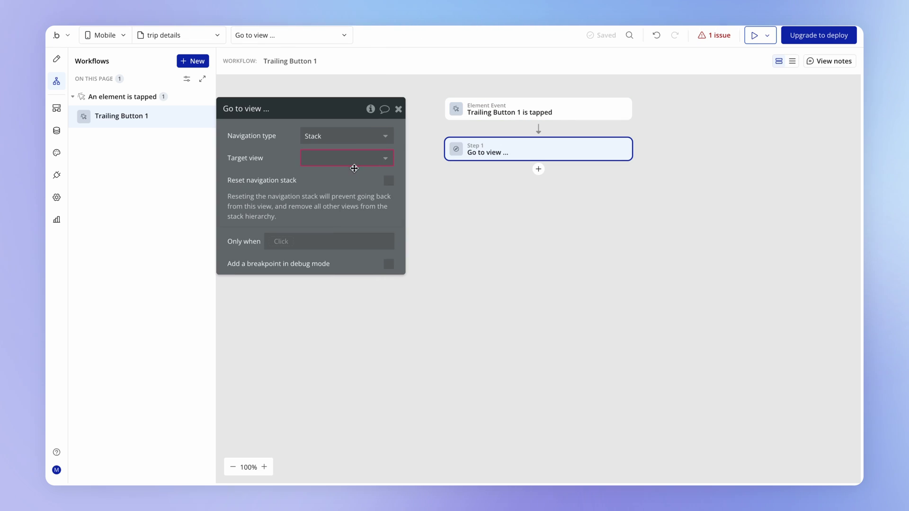
Set the navigation action's target view to trip create & edit and its navigation type to Modal
{"action": "left_click", "coordinate": [355, 159]}
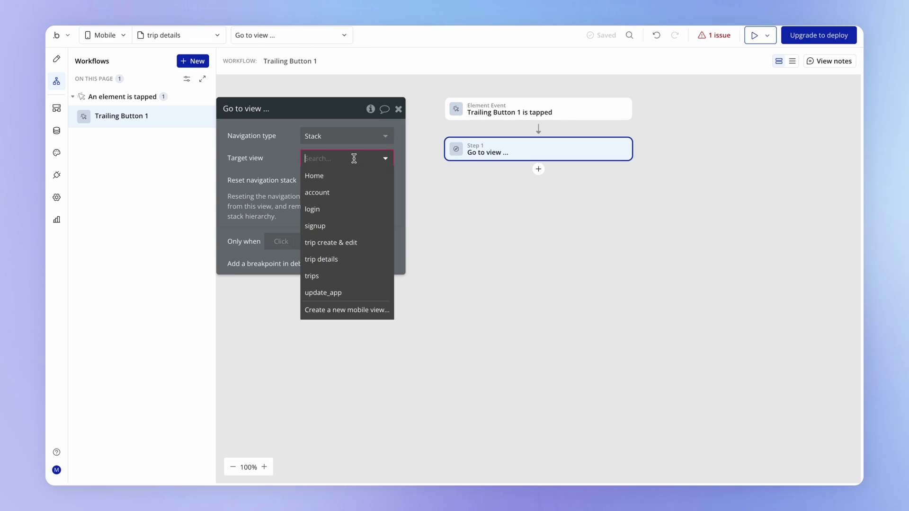
{"action": "left_click", "coordinate": [356, 245]}
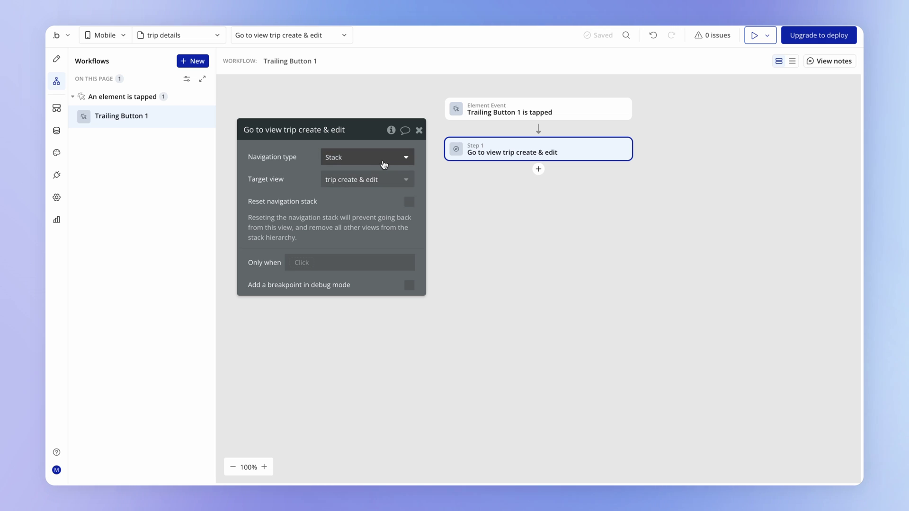
{"action": "left_click", "coordinate": [390, 161]}
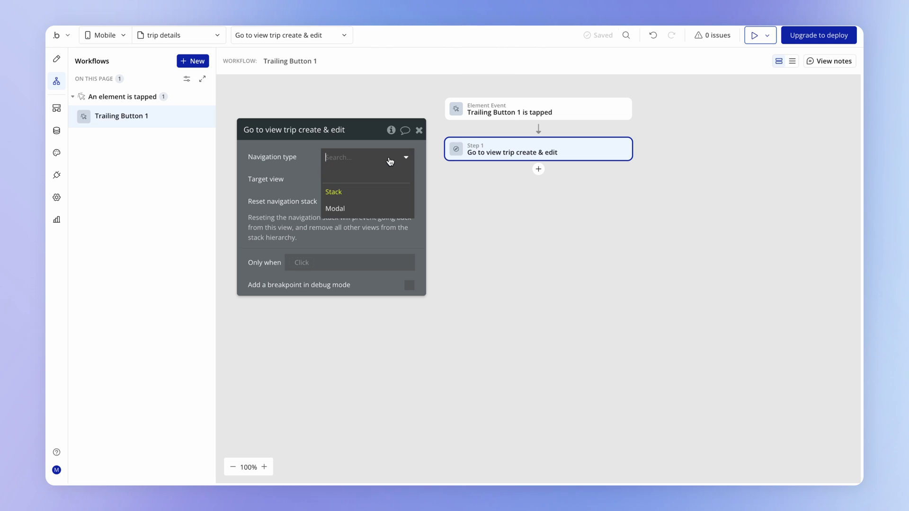
{"action": "left_click", "coordinate": [378, 212]}
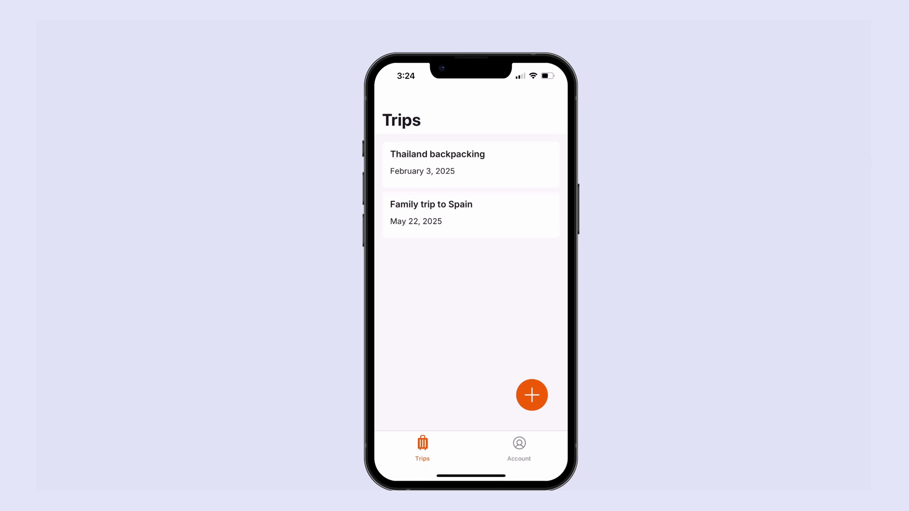
Open the Thailand backpacking trip in the phone preview of the app
{"action": "left_click", "coordinate": [437, 163]}
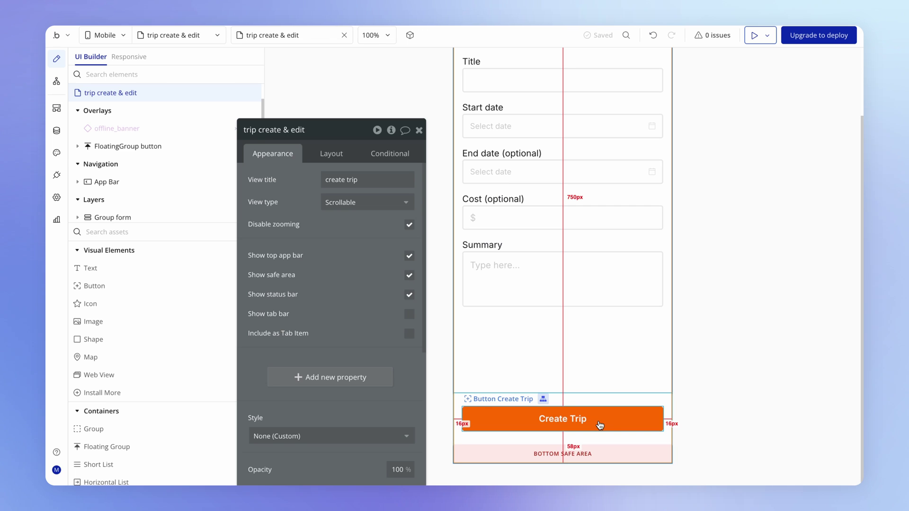
Duplicate the Create Trip button in the trip create & edit view and label the copy "Save Changes"
{"action": "left_click", "coordinate": [599, 424]}
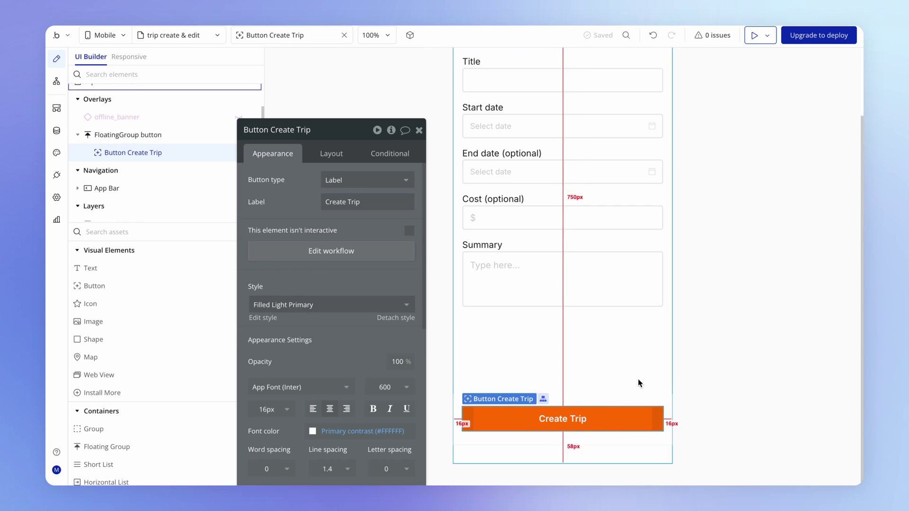
{"action": "key", "text": "ctrl+d"}
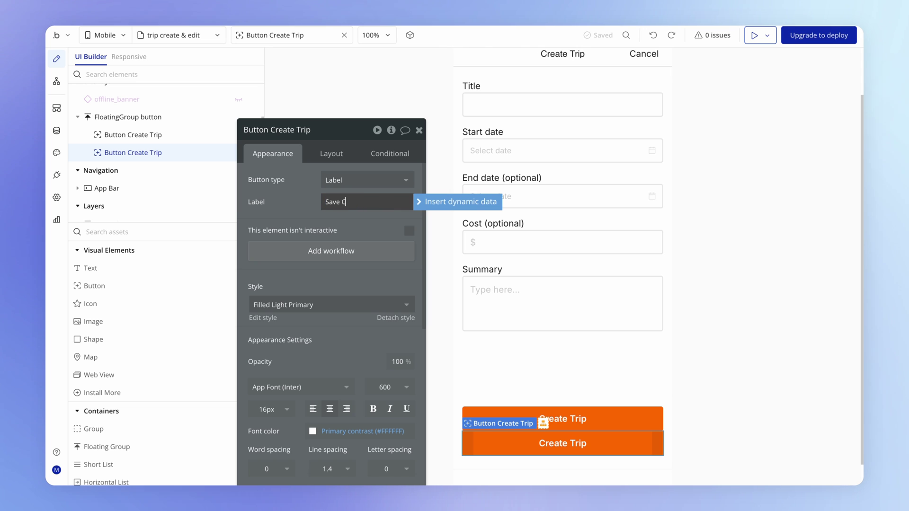
{"action": "left_click", "coordinate": [281, 206]}
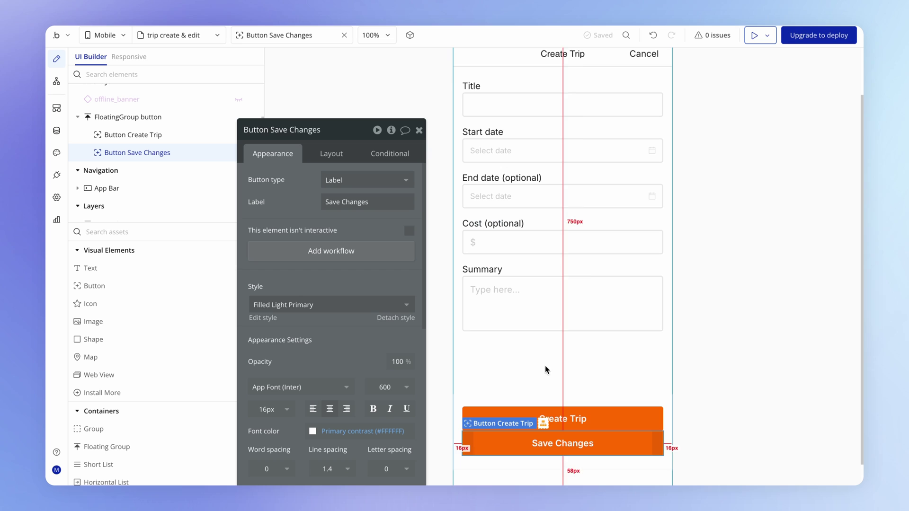
Create a workflow for the Save Changes button with a Make changes to thing action and open its Thing to change expression
{"action": "left_click", "coordinate": [365, 251]}
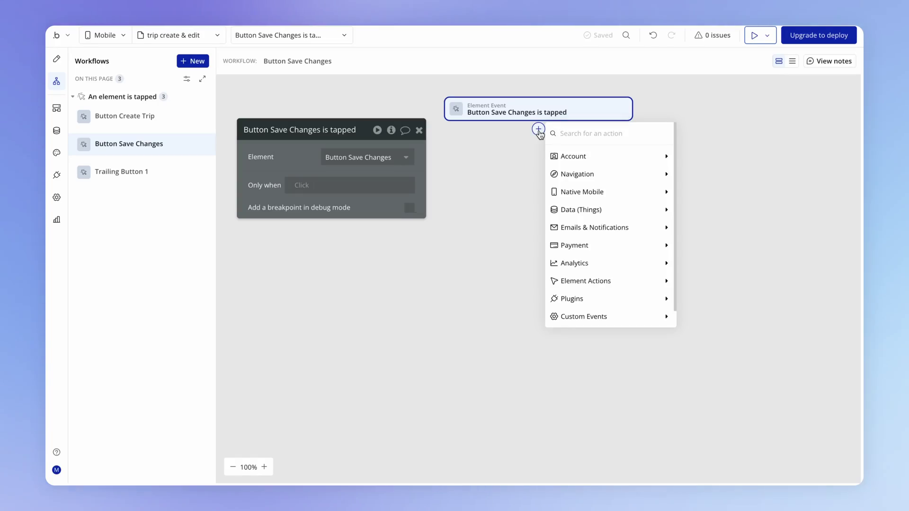
{"action": "mouse_move", "coordinate": [607, 214]}
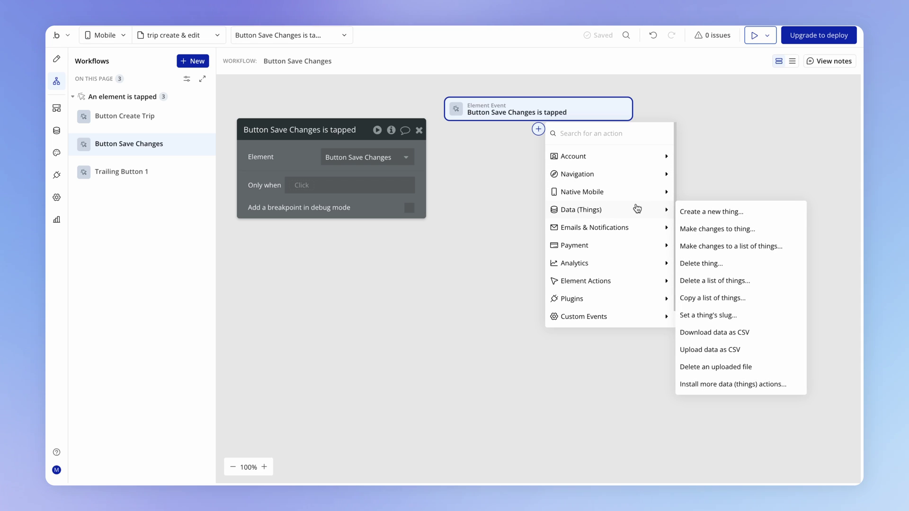
{"action": "left_click", "coordinate": [702, 231]}
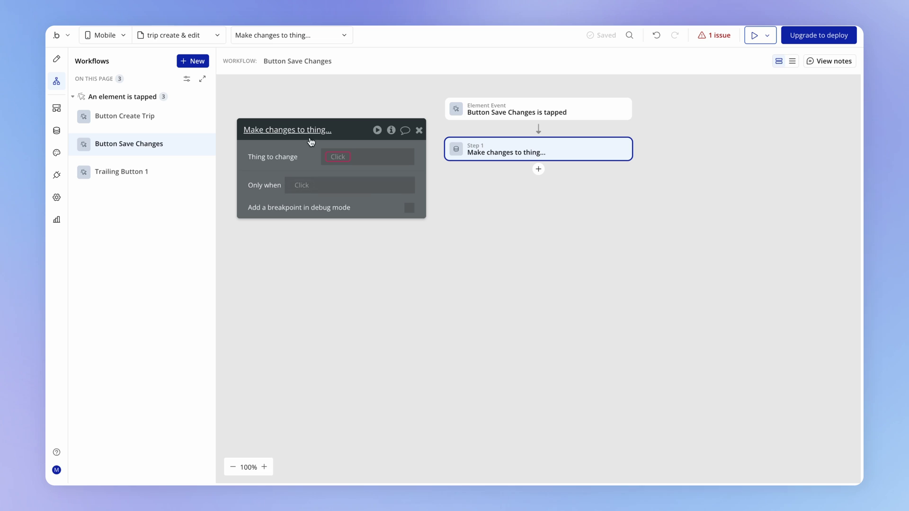
{"action": "left_click", "coordinate": [340, 157]}
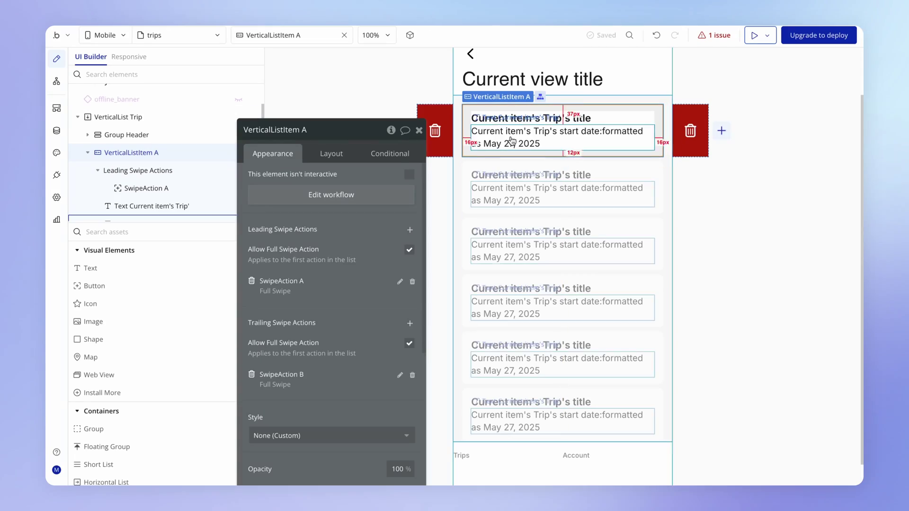
Examine the trips view's list item swipe action, the delete confirmation sheet and the Delete button's workflow
{"action": "left_click_drag", "start_coordinate": [345, 168], "coordinate": [298, 103]}
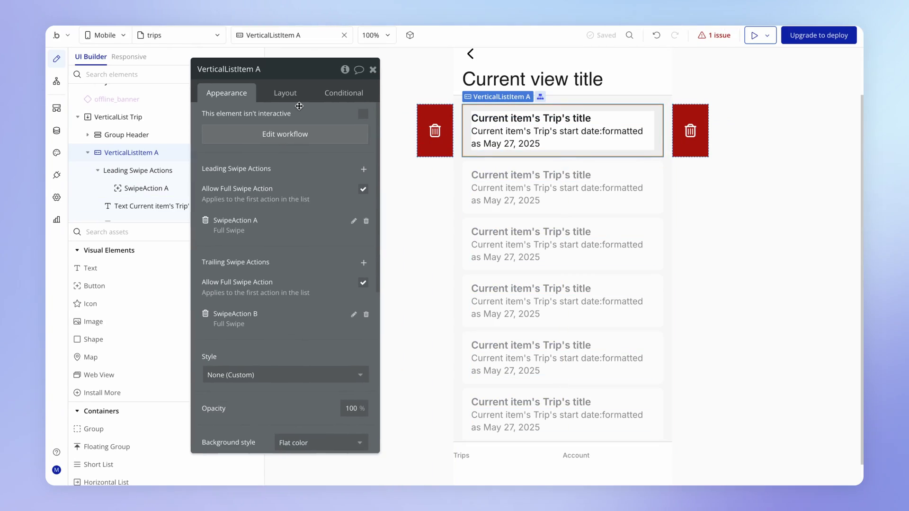
{"action": "left_click", "coordinate": [440, 135]}
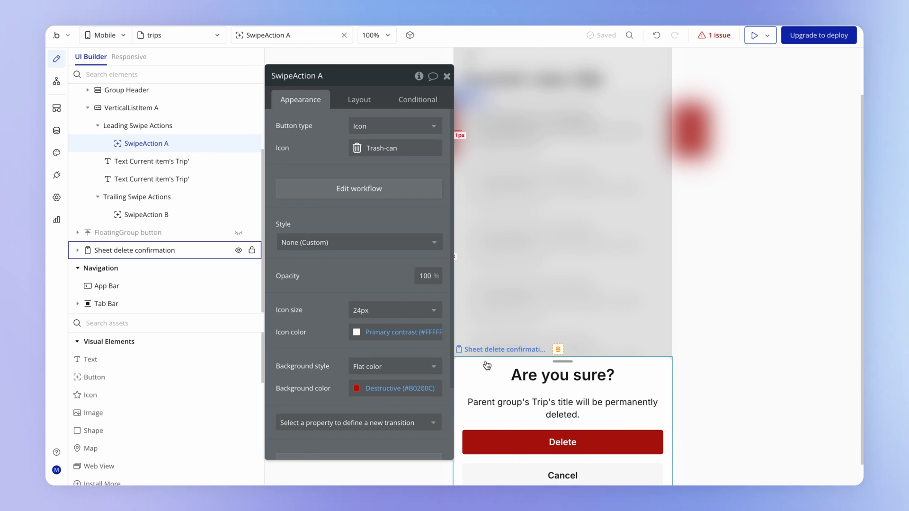
{"action": "left_click", "coordinate": [476, 368]}
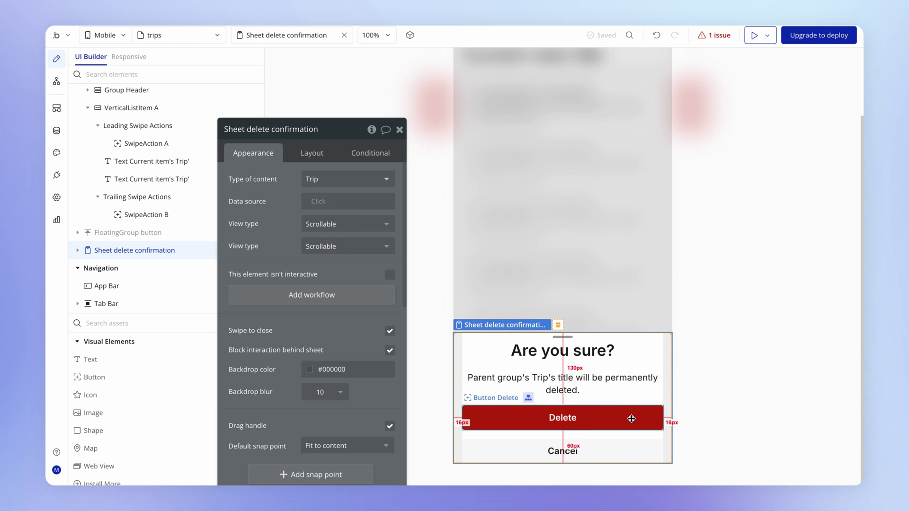
{"action": "left_click", "coordinate": [598, 423]}
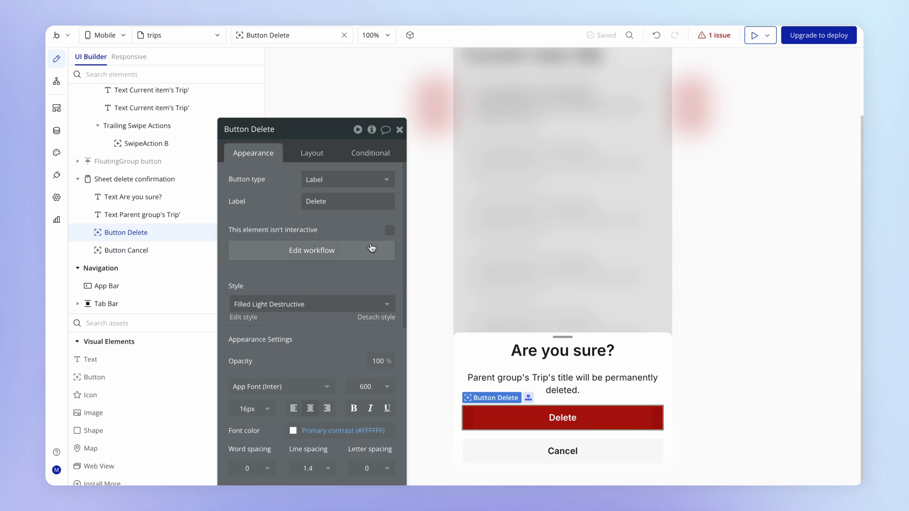
{"action": "left_click", "coordinate": [335, 254]}
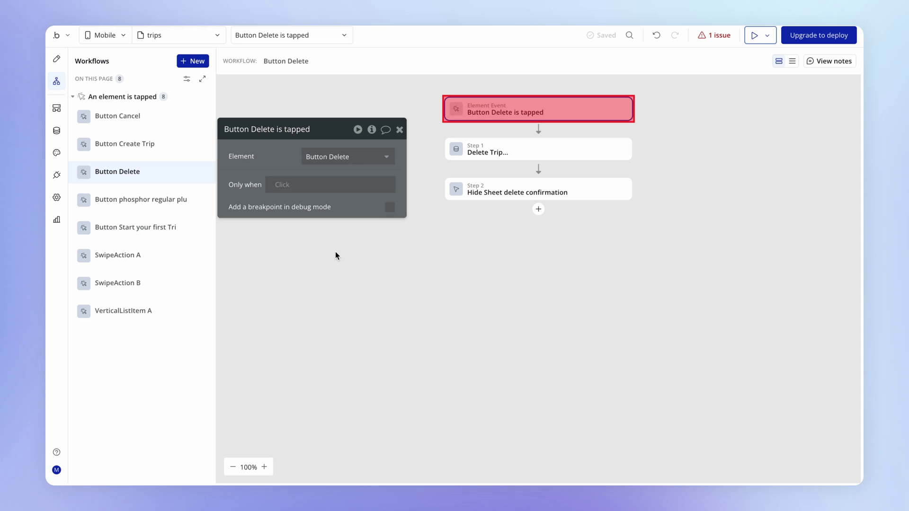
Examine the Delete Trip action's To delete source and the Trip property defined on the trip details view
{"action": "left_click", "coordinate": [498, 157]}
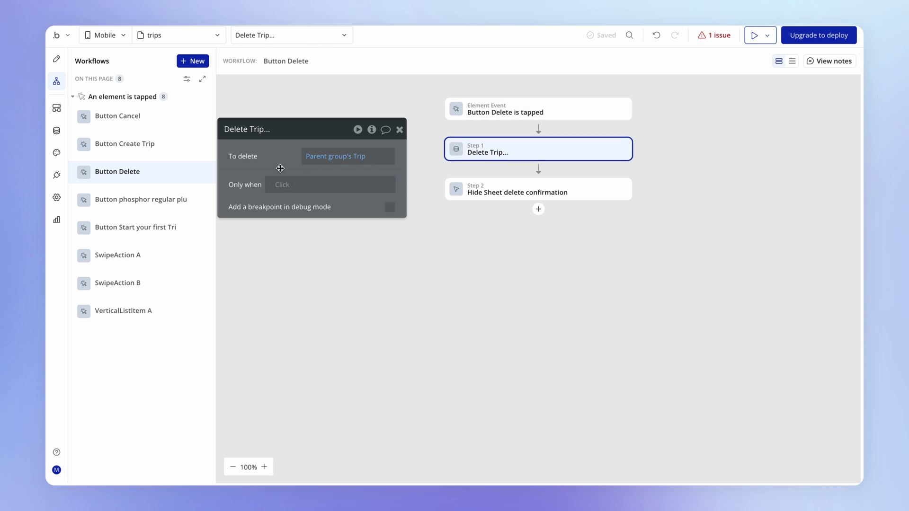
{"action": "left_click_drag", "start_coordinate": [280, 168], "coordinate": [294, 193]}
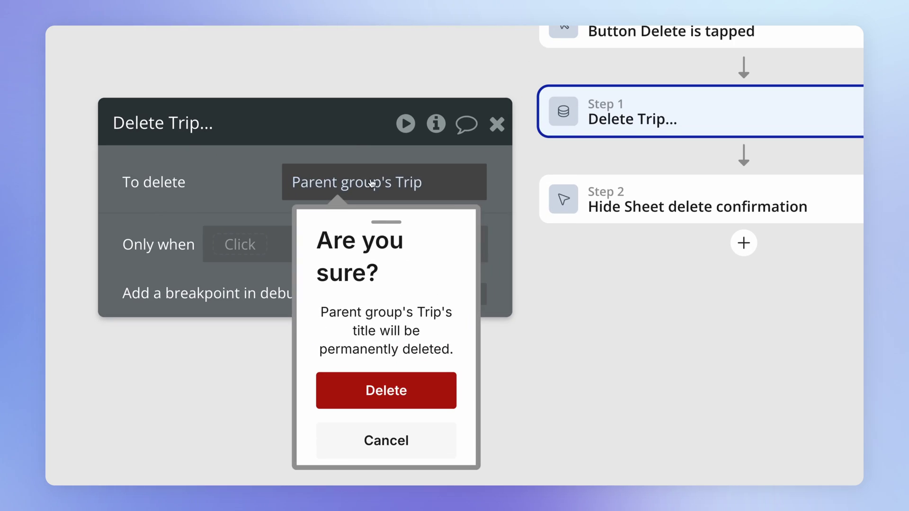
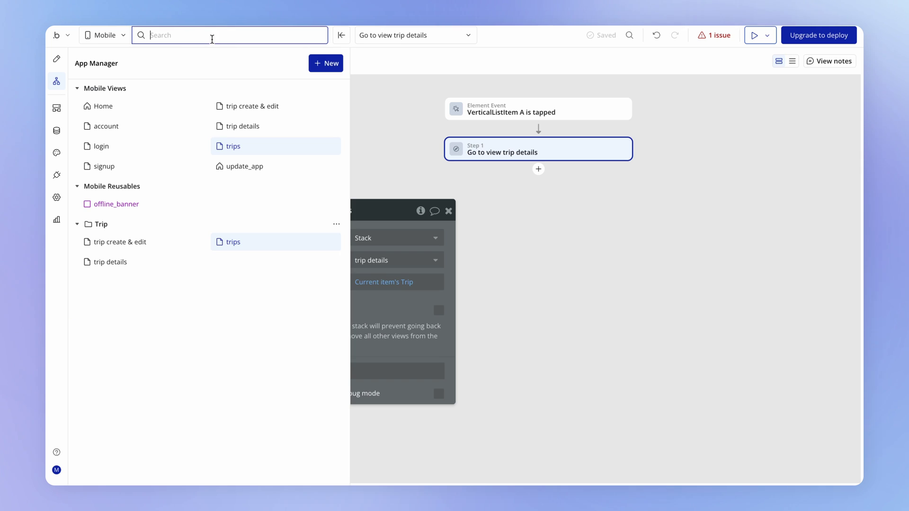
{"action": "left_click", "coordinate": [246, 126]}
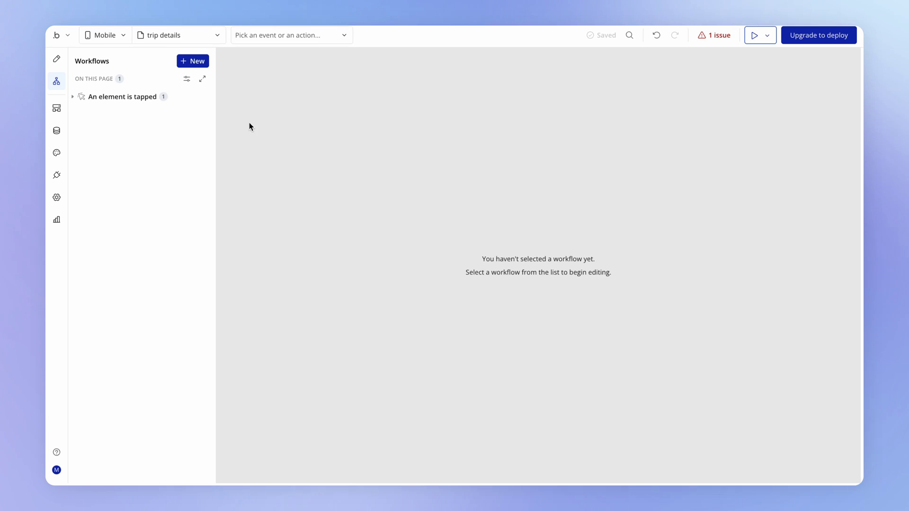
{"action": "left_click", "coordinate": [52, 63]}
{"action": "left_click", "coordinate": [371, 130]}
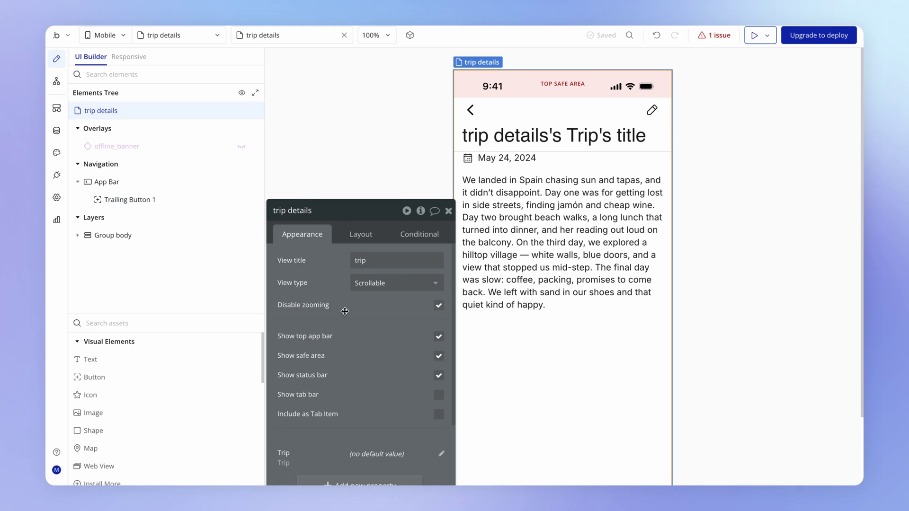
{"action": "left_click_drag", "start_coordinate": [347, 365], "coordinate": [347, 178]}
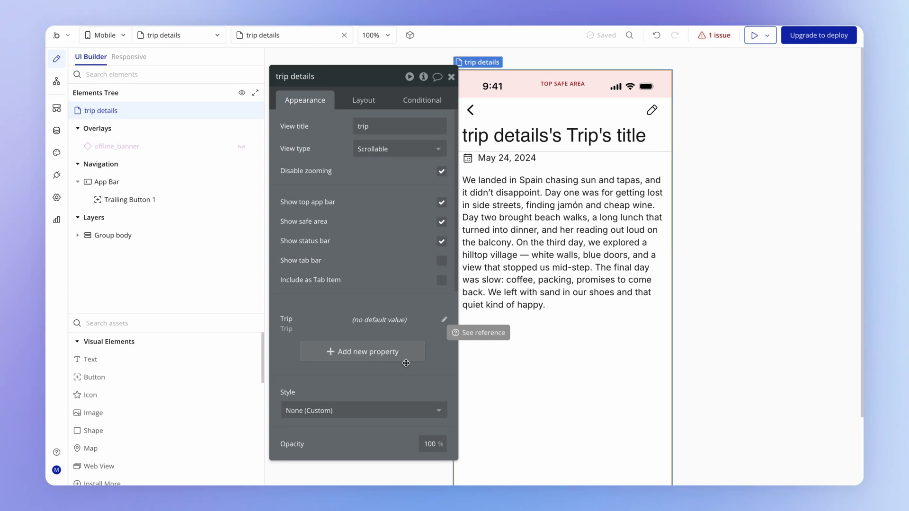
Check which data sources the Save Changes workflow offers for Thing to change in the trip create & edit view
{"action": "left_click", "coordinate": [209, 35]}
{"action": "left_click", "coordinate": [242, 107]}
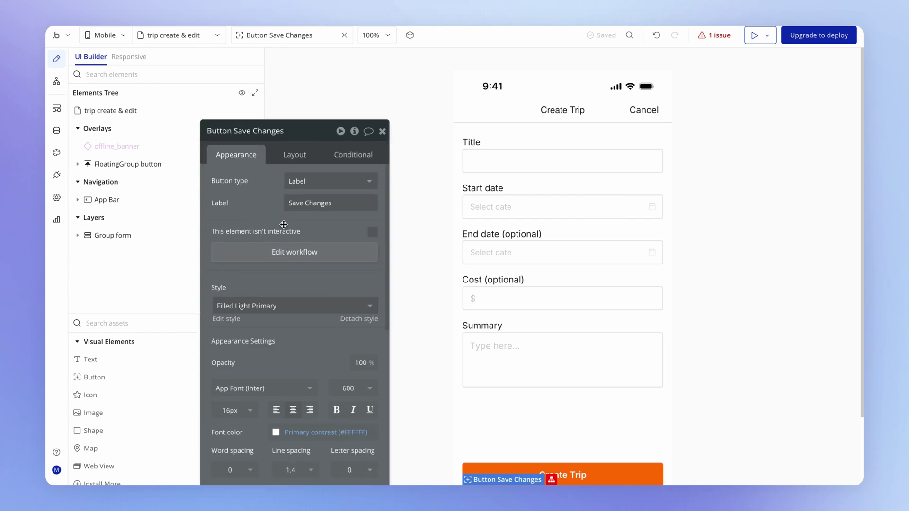
{"action": "left_click_drag", "start_coordinate": [353, 170], "coordinate": [662, 408]}
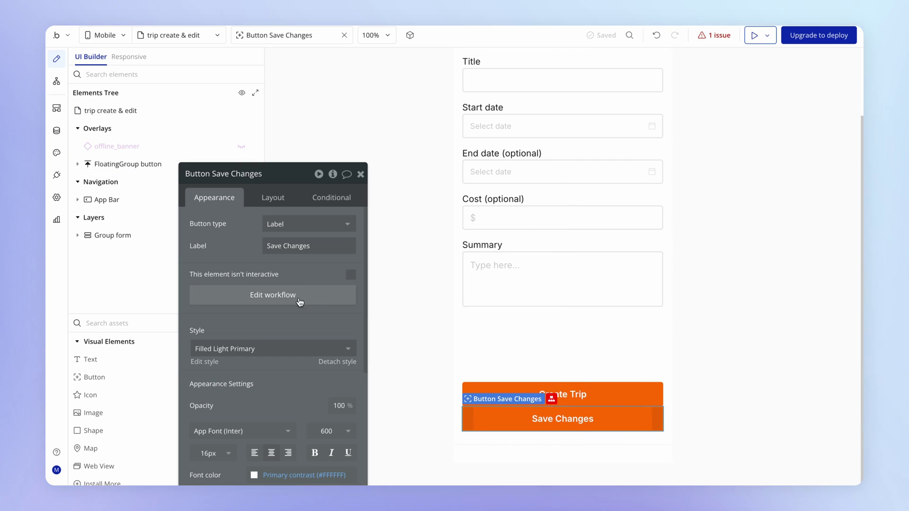
{"action": "left_click", "coordinate": [284, 295]}
{"action": "left_click", "coordinate": [497, 156]}
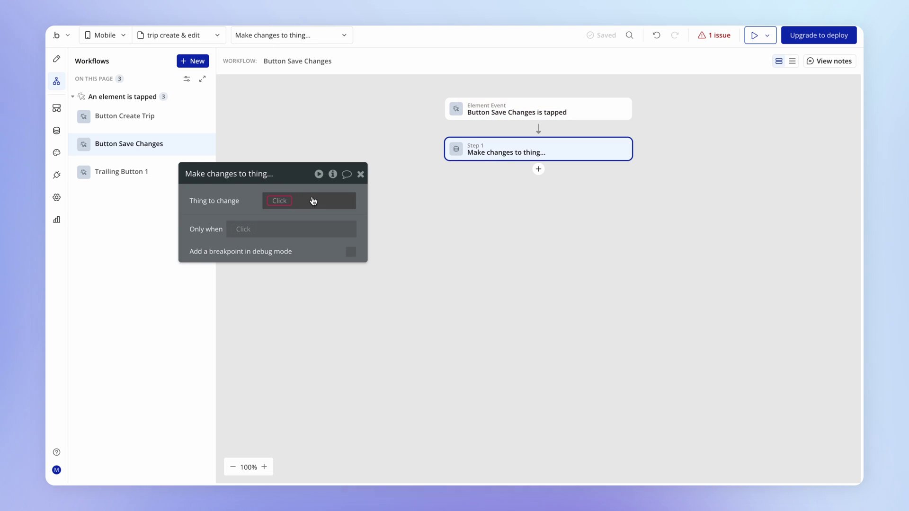
{"action": "mouse_move", "coordinate": [313, 201]}
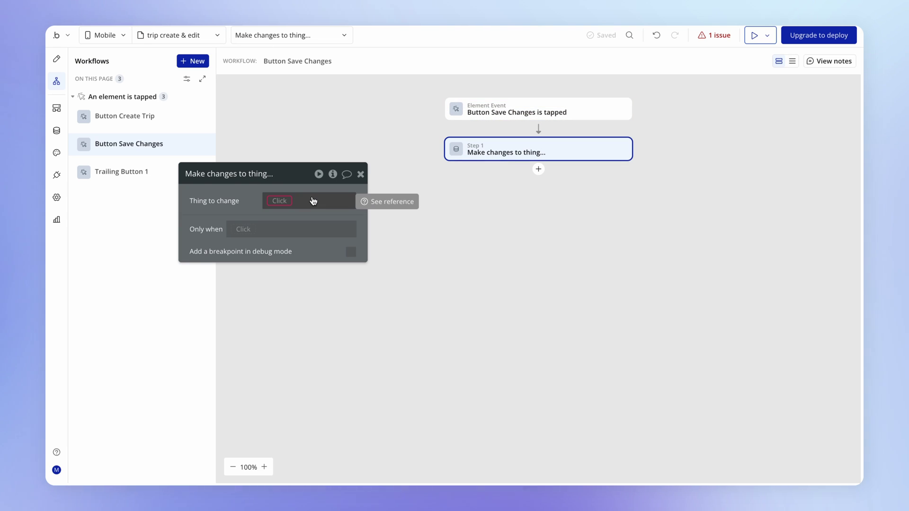
{"action": "left_click", "coordinate": [284, 199]}
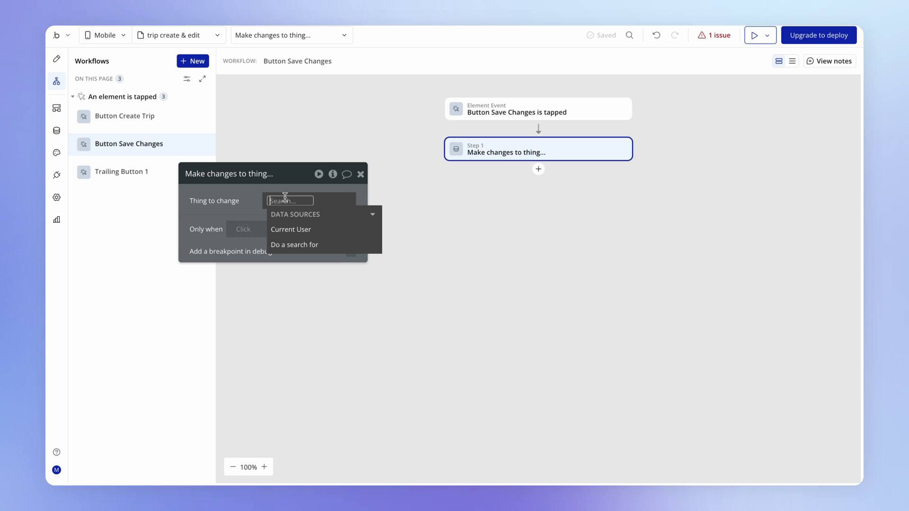
{"action": "mouse_move", "coordinate": [285, 197]}
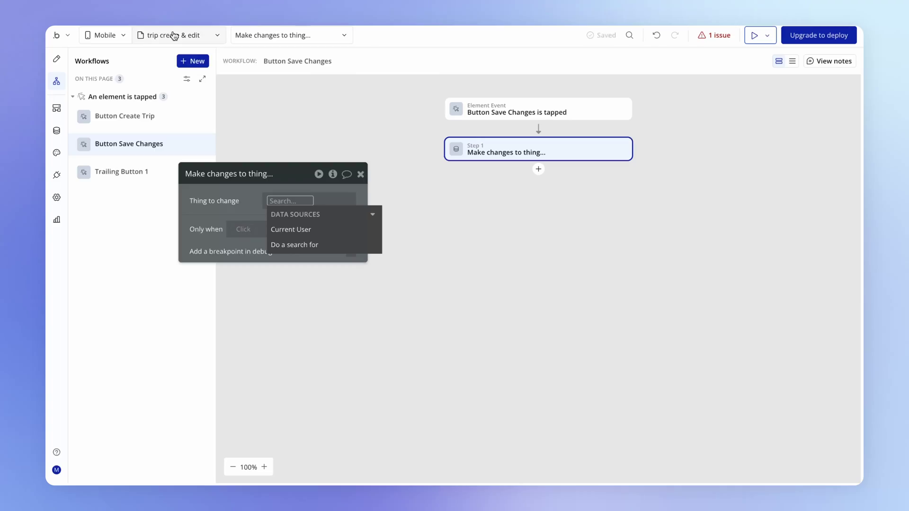
Review the trip details view's property settings as a reference for the trip create & edit view
{"action": "left_click", "coordinate": [173, 35]}
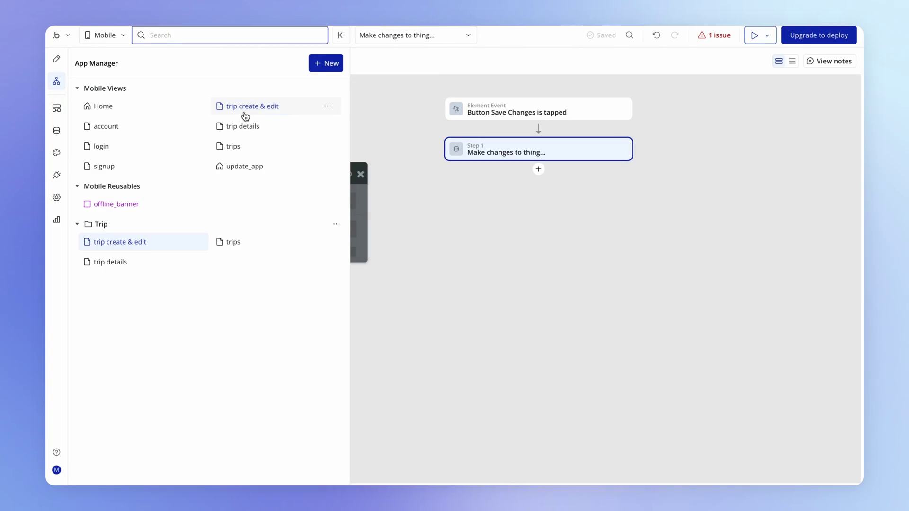
{"action": "left_click", "coordinate": [274, 126]}
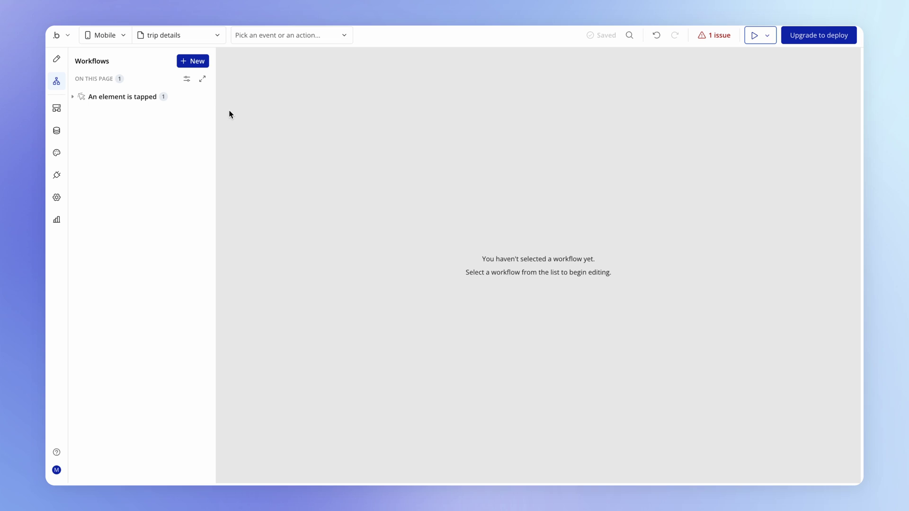
{"action": "left_click", "coordinate": [57, 59]}
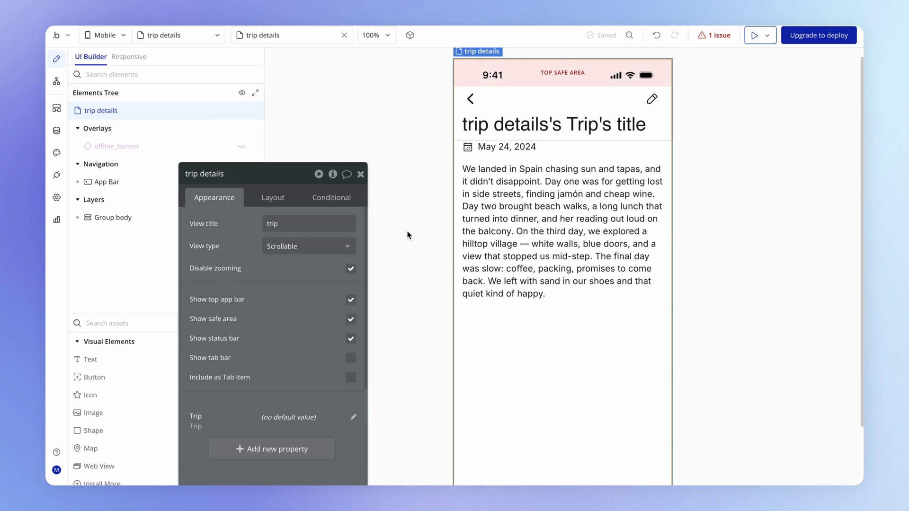
{"action": "left_click_drag", "start_coordinate": [276, 302], "coordinate": [299, 222]}
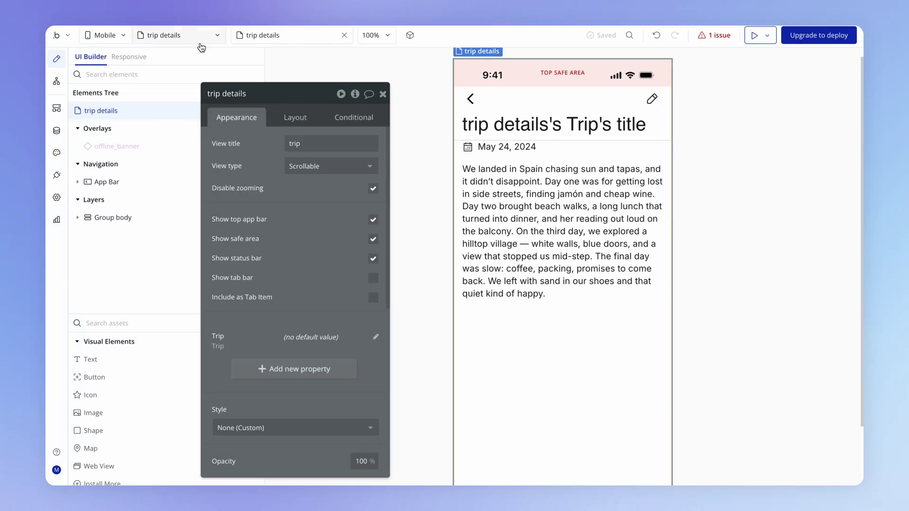
Add an optional property labelled "Trip" to the trip create & edit view, with input type Dynamic value and field type Trip
{"action": "left_click", "coordinate": [198, 37]}
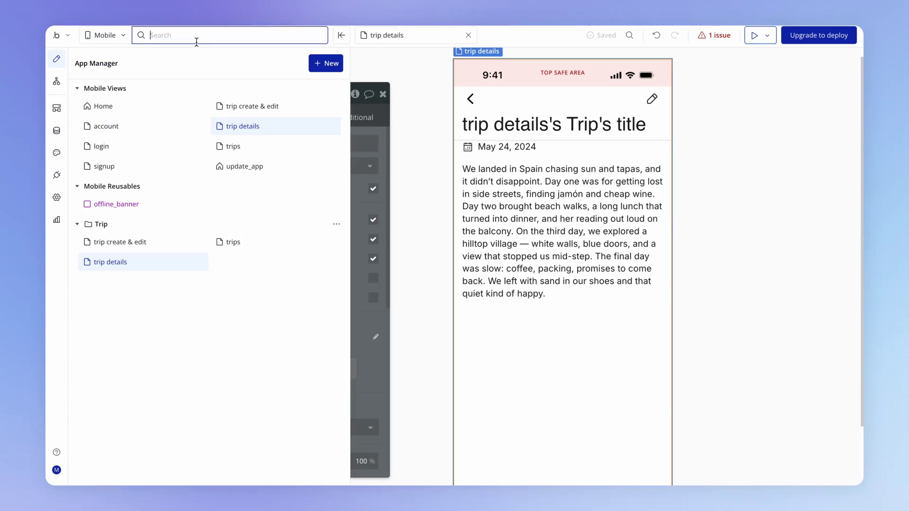
{"action": "left_click", "coordinate": [290, 111]}
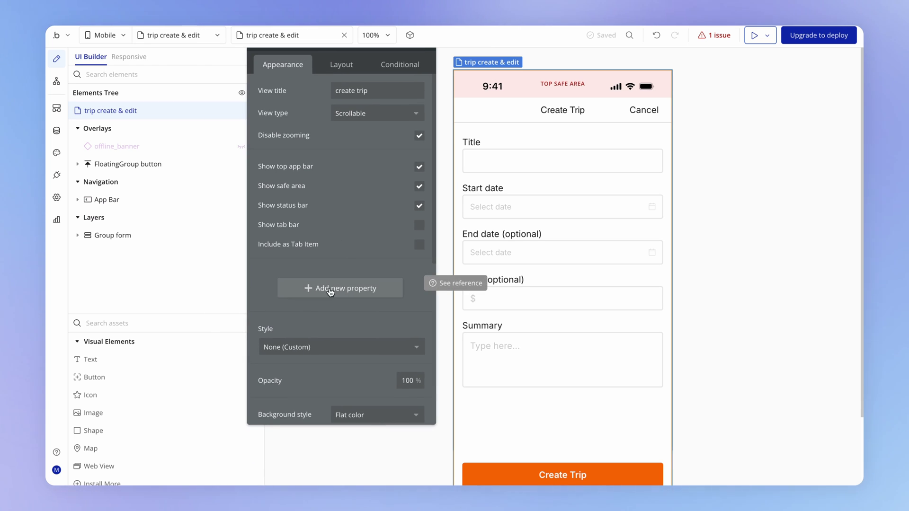
{"action": "left_click", "coordinate": [331, 290]}
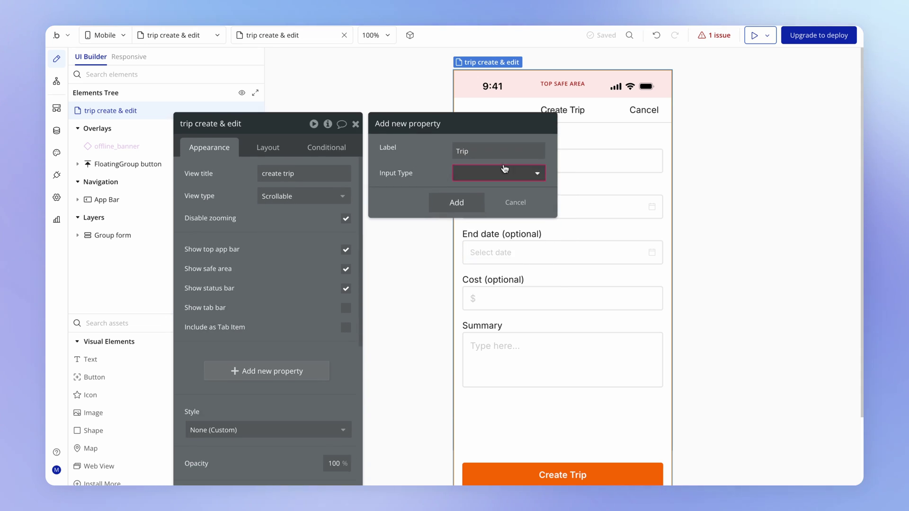
{"action": "left_click", "coordinate": [497, 176]}
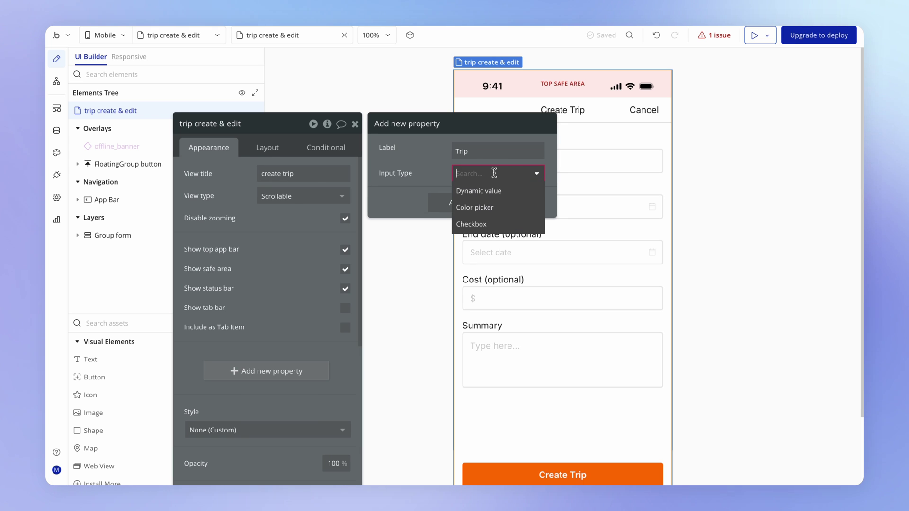
{"action": "left_click", "coordinate": [498, 198]}
{"action": "left_click", "coordinate": [476, 196]}
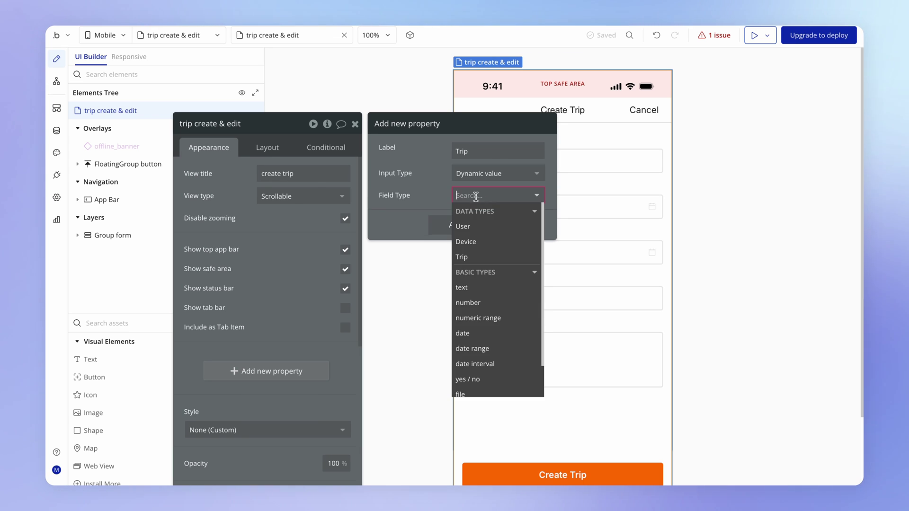
{"action": "left_click", "coordinate": [476, 257]}
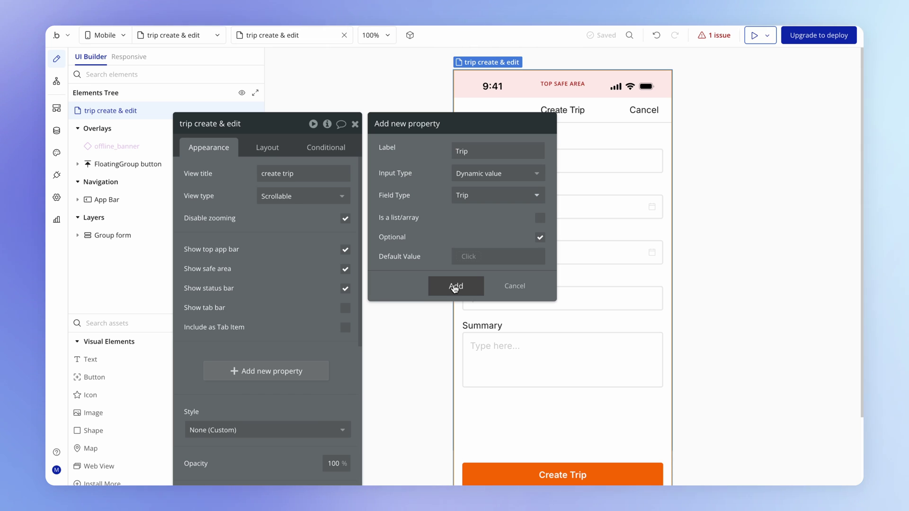
{"action": "left_click", "coordinate": [455, 287]}
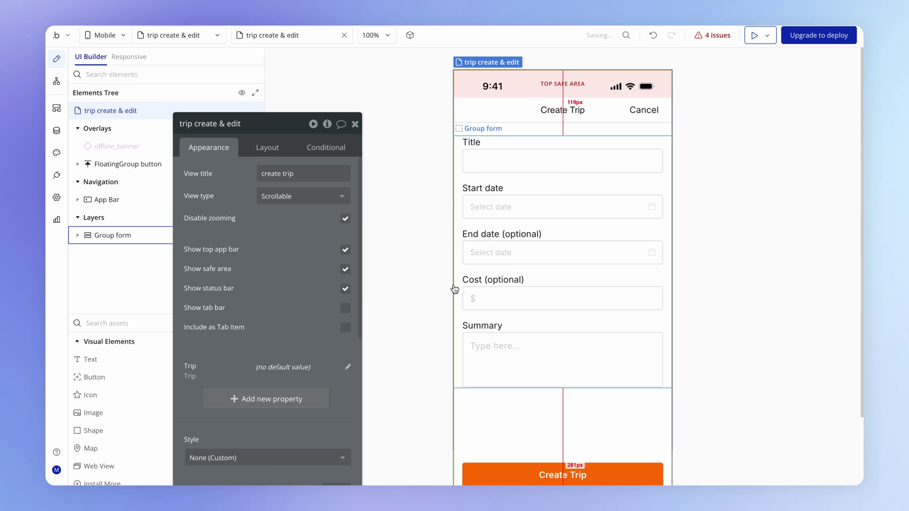
{"action": "left_click_drag", "start_coordinate": [256, 323], "coordinate": [323, 212]}
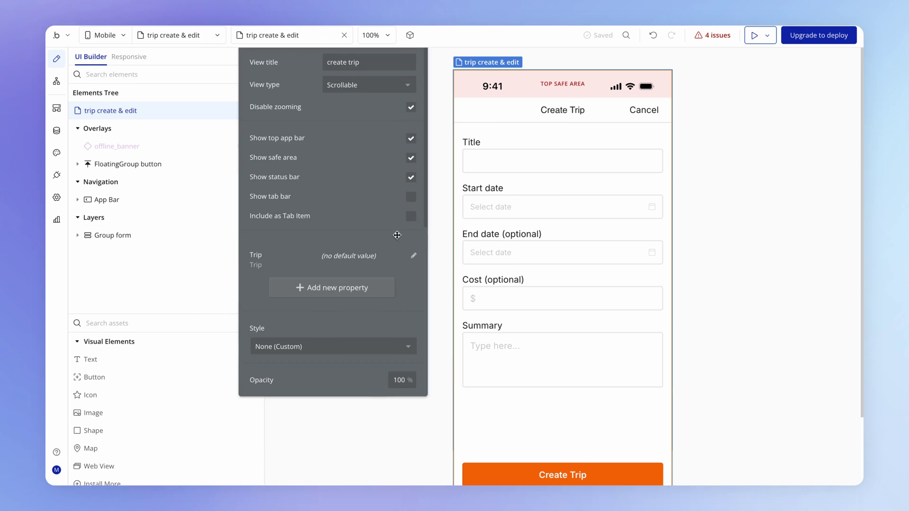
{"action": "left_click_drag", "start_coordinate": [397, 235], "coordinate": [382, 274]}
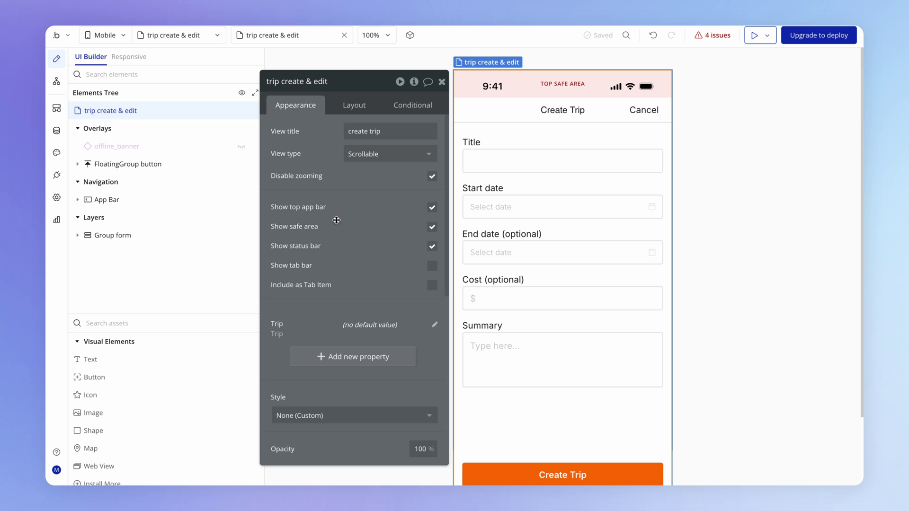
Examine the Go to view action in the trips view's plus button workflow, including its Trip property field
{"action": "left_click", "coordinate": [205, 38]}
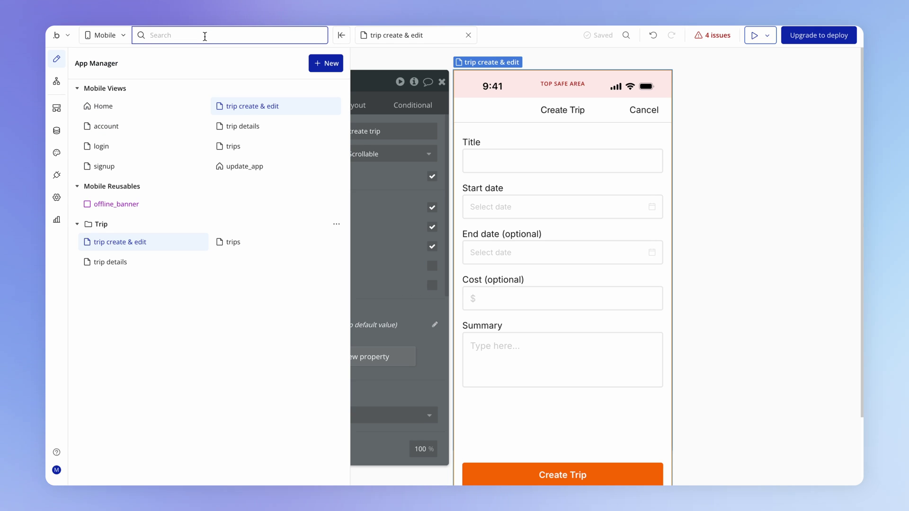
{"action": "mouse_move", "coordinate": [274, 130]}
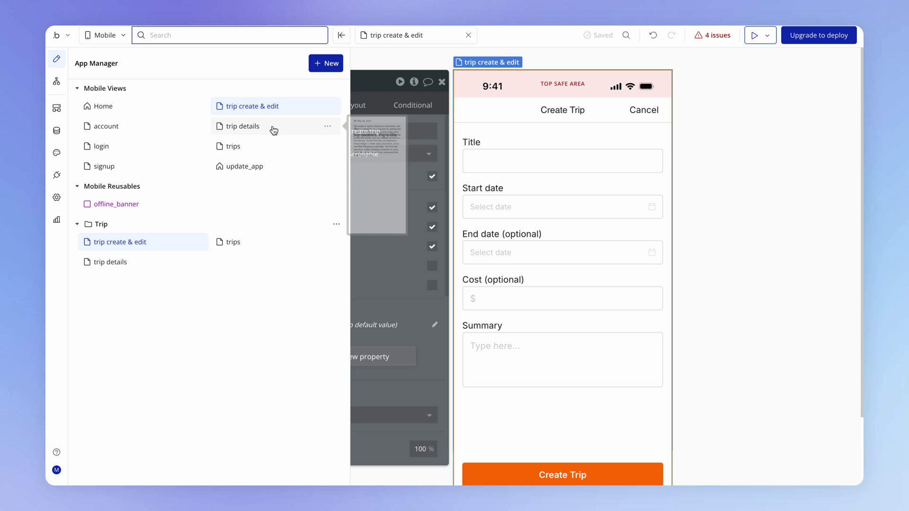
{"action": "left_click", "coordinate": [233, 146]}
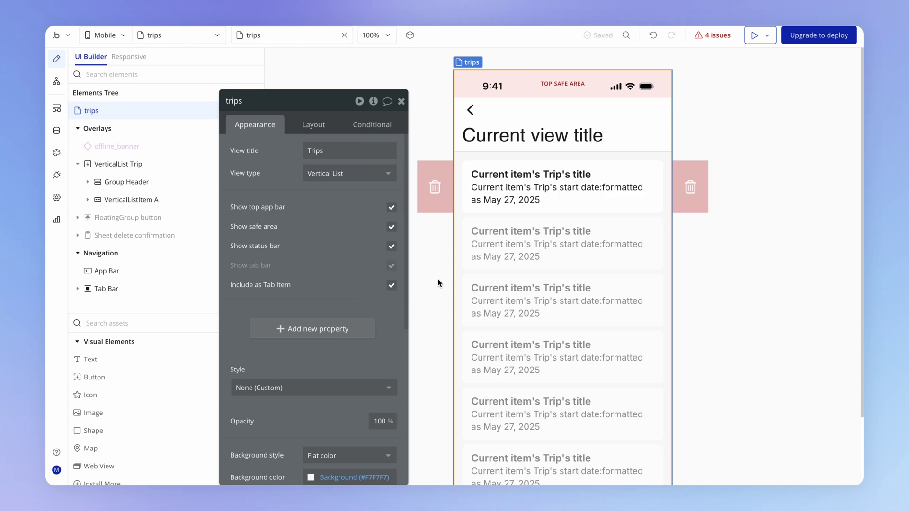
{"action": "left_click_drag", "start_coordinate": [279, 229], "coordinate": [276, 198]}
{"action": "scroll", "coordinate": [568, 284], "scroll_direction": "up", "scroll_amount": 2}
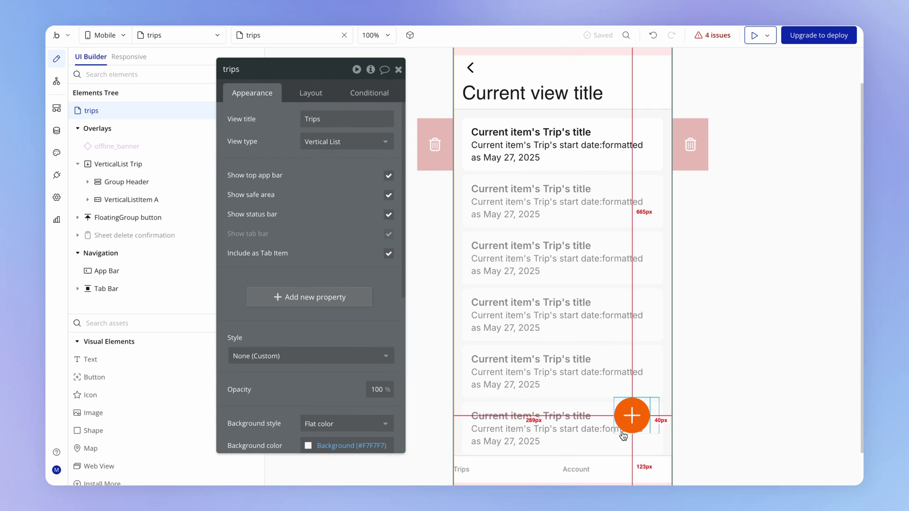
{"action": "left_click", "coordinate": [634, 418]}
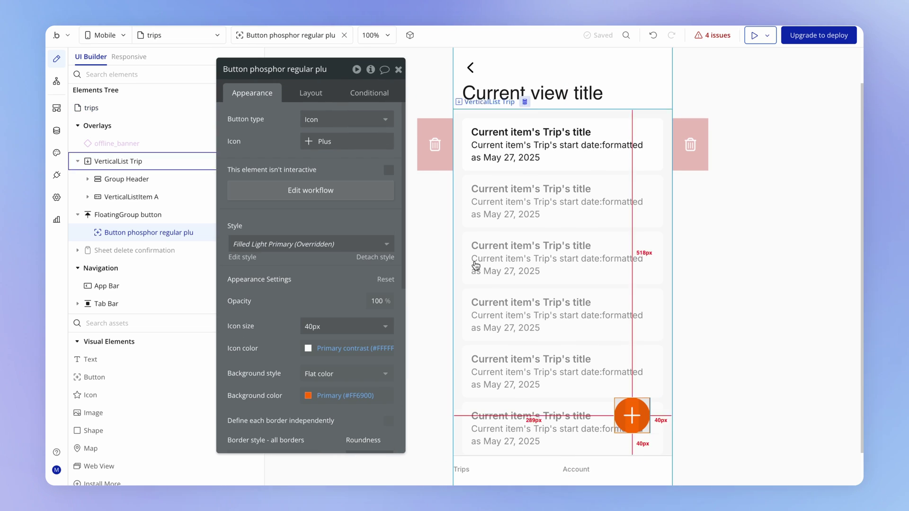
{"action": "left_click", "coordinate": [295, 194]}
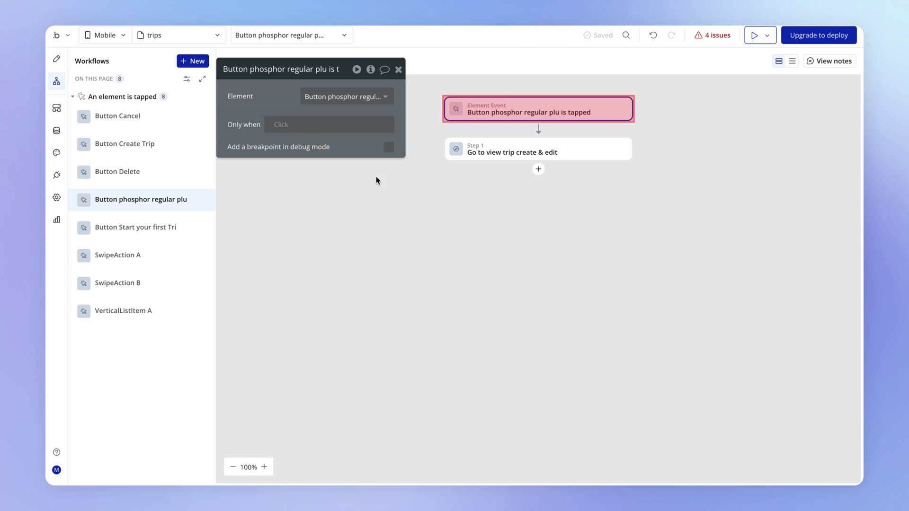
{"action": "left_click", "coordinate": [510, 152]}
{"action": "left_click_drag", "start_coordinate": [267, 123], "coordinate": [314, 193]}
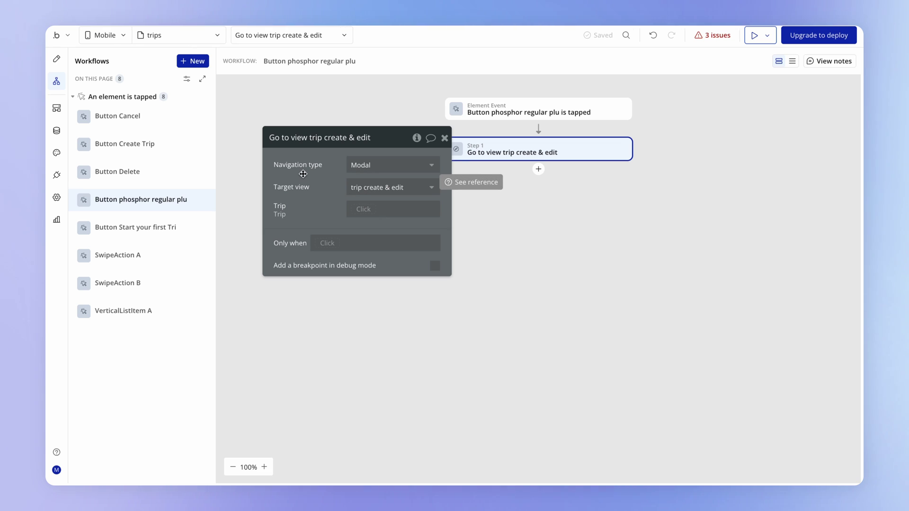
Open the Go to view action in the pencil icon button's workflow on the trip details view
{"action": "left_click", "coordinate": [180, 37]}
{"action": "left_click", "coordinate": [266, 127]}
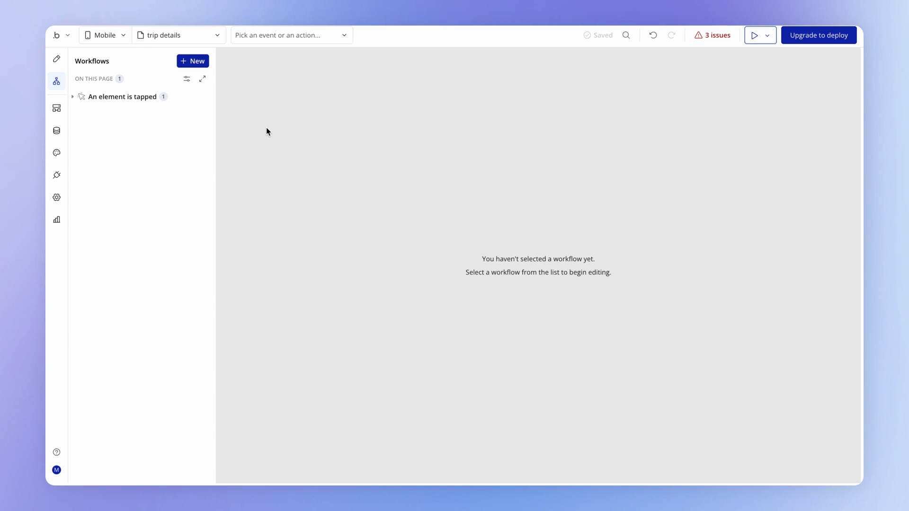
{"action": "left_click", "coordinate": [65, 58]}
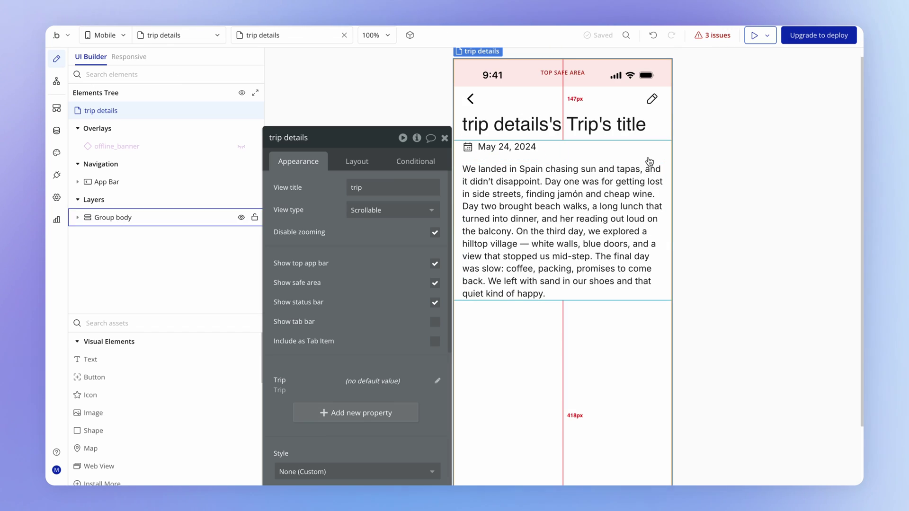
{"action": "left_click", "coordinate": [653, 99]}
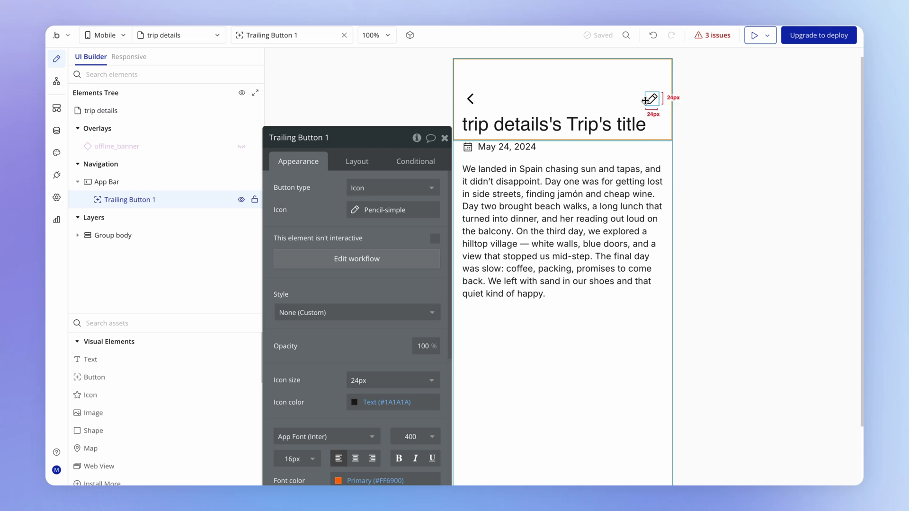
{"action": "left_click", "coordinate": [365, 258]}
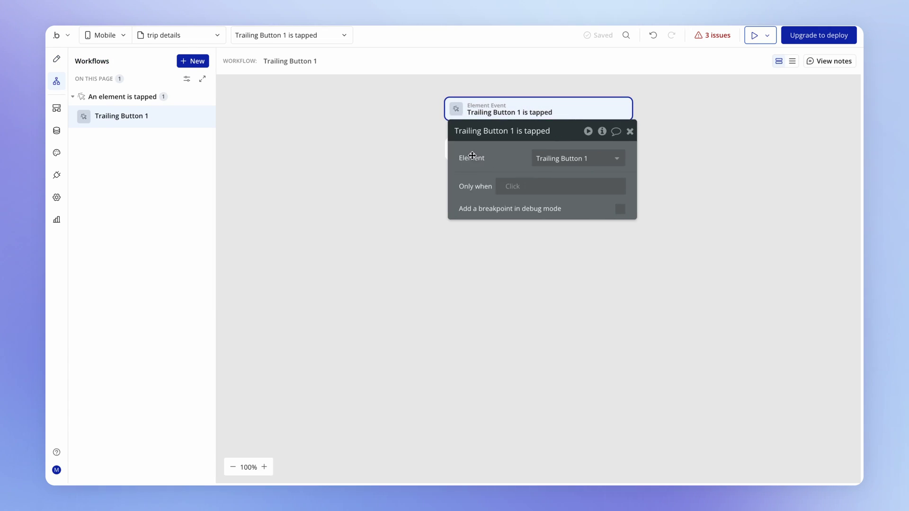
{"action": "left_click", "coordinate": [538, 153]}
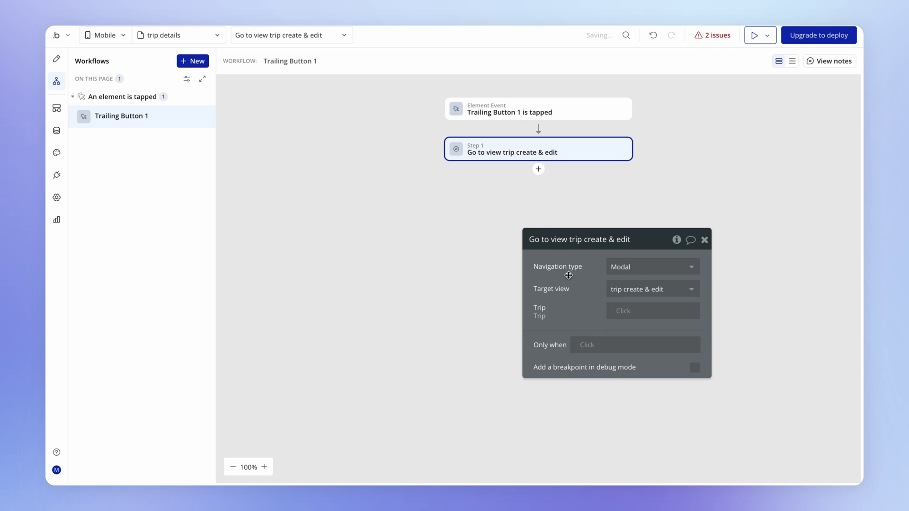
Set the Trip property of the Go to view trip create & edit action to trip details's Trip
{"action": "left_click_drag", "start_coordinate": [568, 274], "coordinate": [504, 238]}
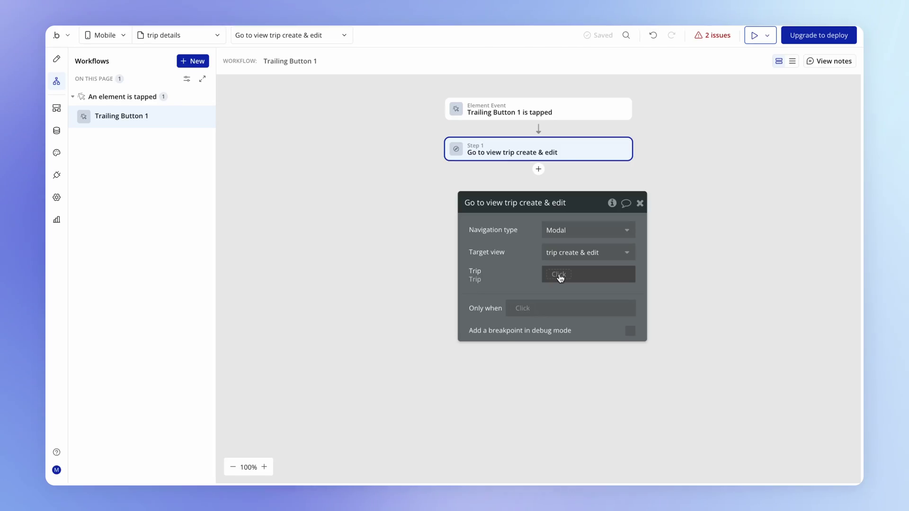
{"action": "left_click", "coordinate": [559, 276]}
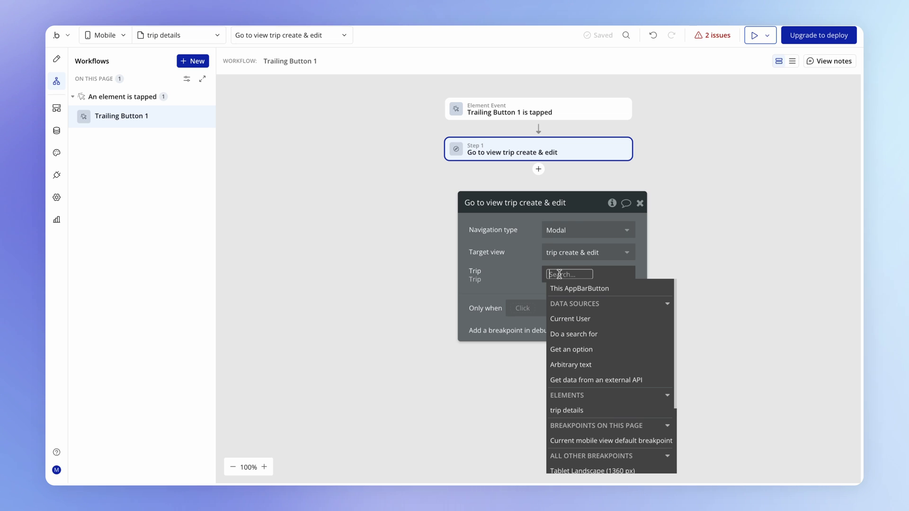
{"action": "type", "text": "tri"}
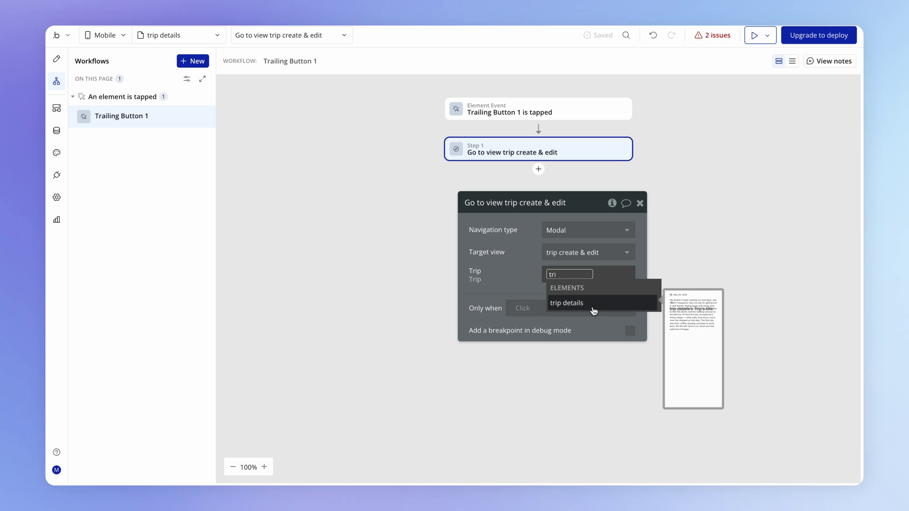
{"action": "left_click", "coordinate": [592, 306]}
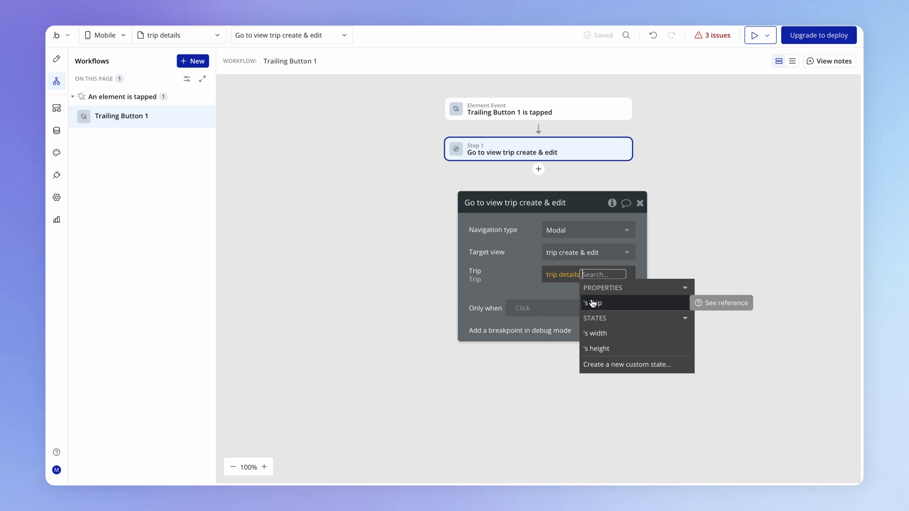
{"action": "left_click", "coordinate": [593, 304]}
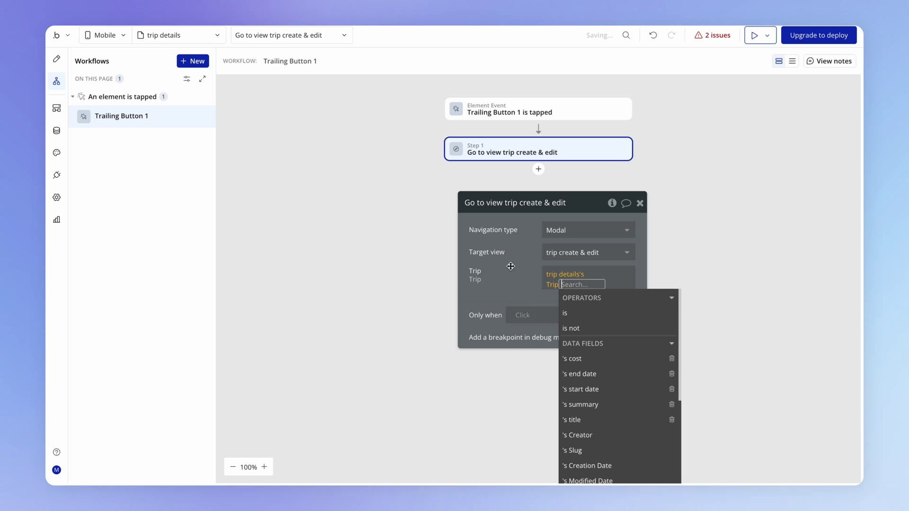
{"action": "left_click", "coordinate": [507, 265]}
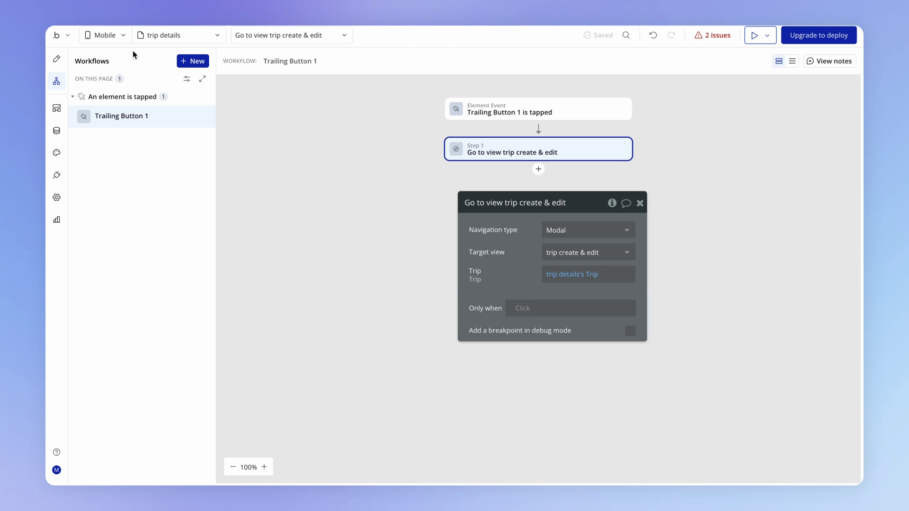
Open the Make changes to thing action in the Save Changes button's workflow on the trip create & edit view
{"action": "left_click", "coordinate": [166, 38]}
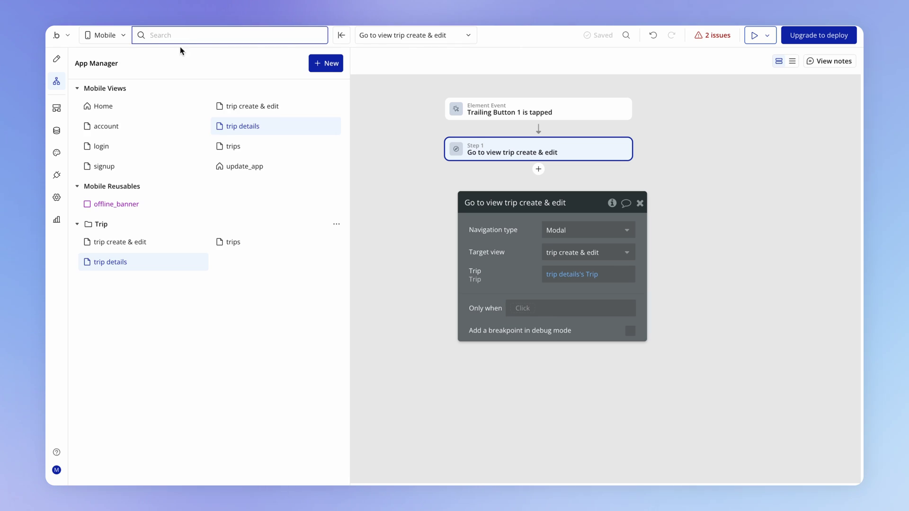
{"action": "left_click", "coordinate": [283, 108]}
{"action": "left_click", "coordinate": [56, 58]}
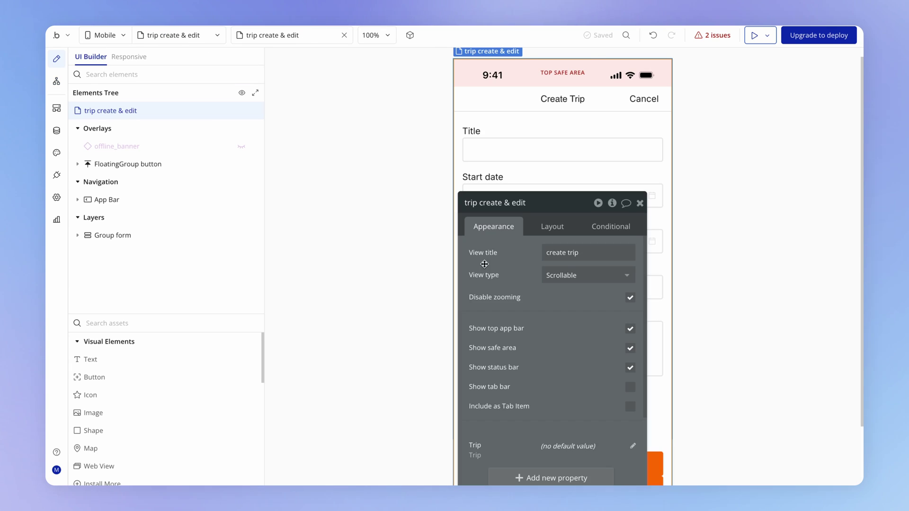
{"action": "left_click_drag", "start_coordinate": [534, 165], "coordinate": [316, 165]}
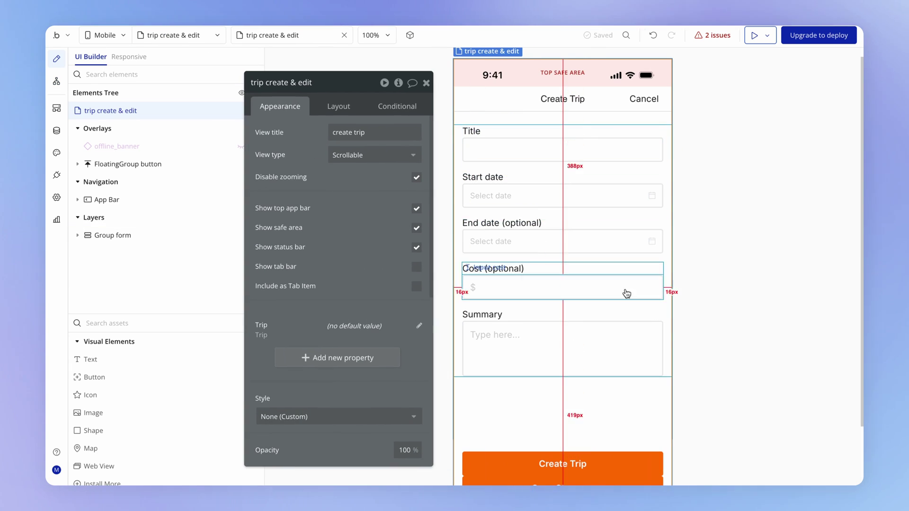
{"action": "scroll", "coordinate": [659, 236], "scroll_direction": "down", "scroll_amount": 2}
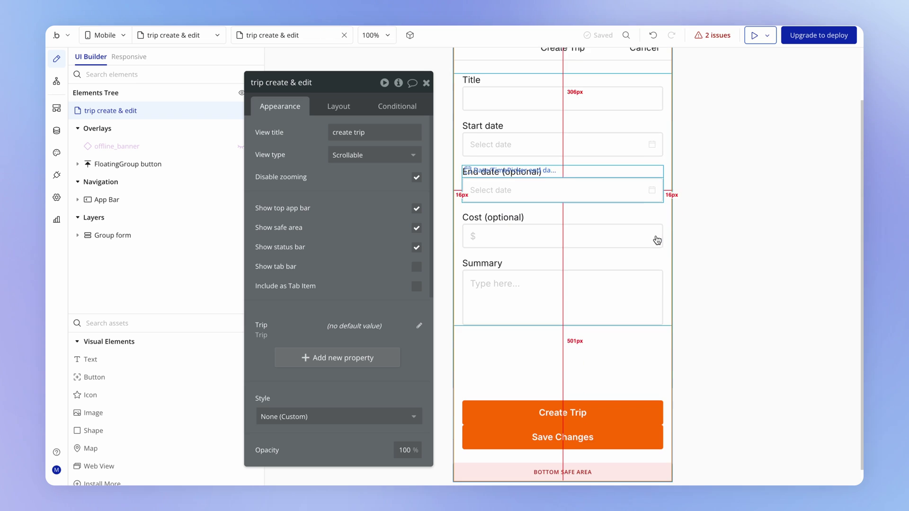
{"action": "left_click", "coordinate": [583, 447]}
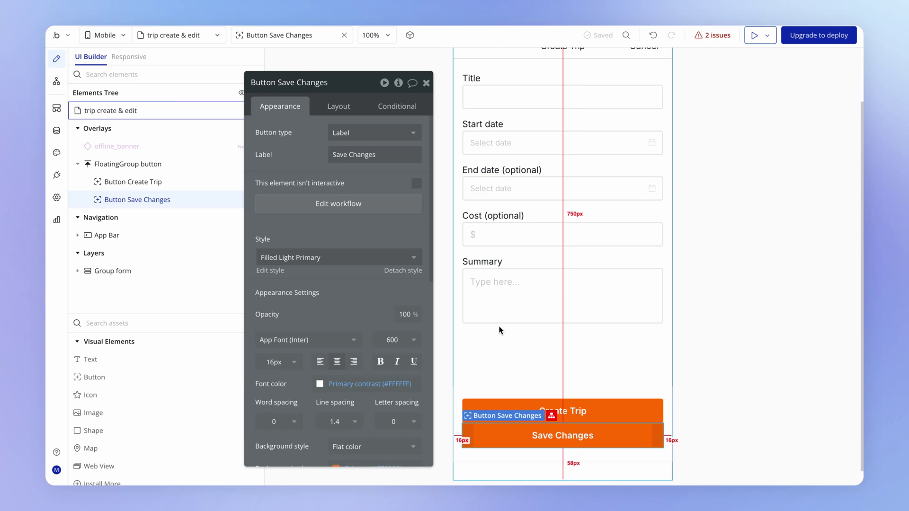
{"action": "left_click", "coordinate": [383, 204]}
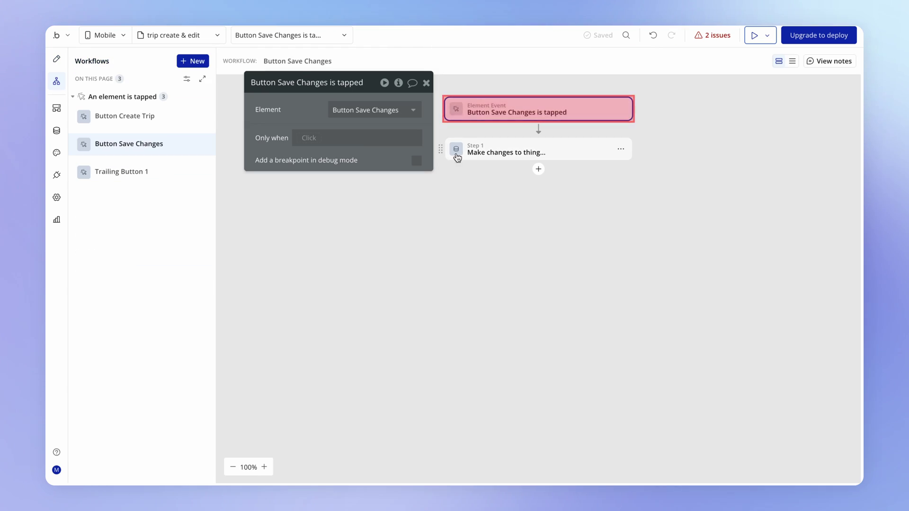
{"action": "left_click", "coordinate": [473, 154]}
{"action": "left_click_drag", "start_coordinate": [297, 106], "coordinate": [393, 221]}
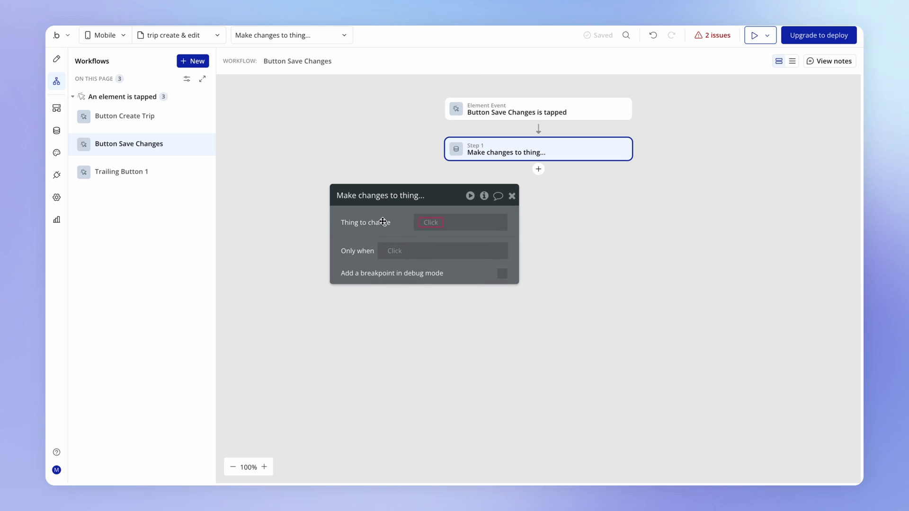
Check the data sources offered for Thing to change and reload the editor to refresh them
{"action": "left_click", "coordinate": [426, 223]}
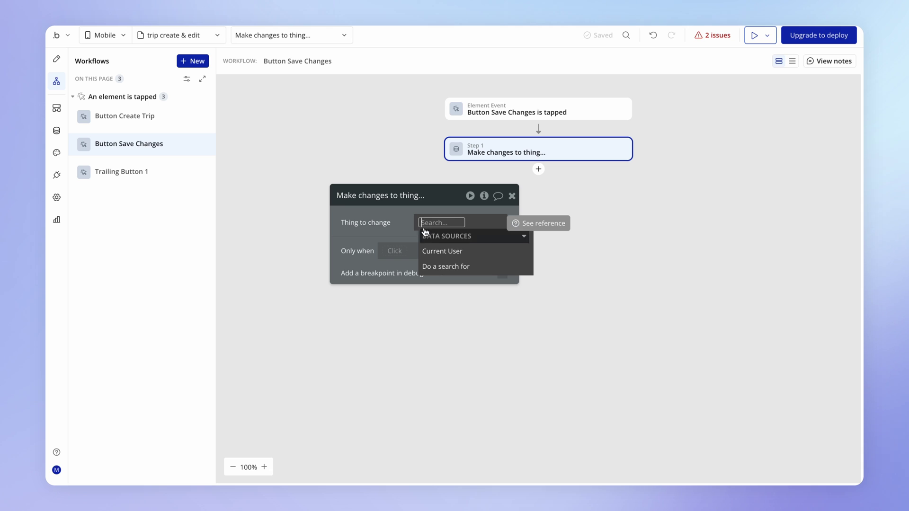
{"action": "left_click", "coordinate": [387, 222]}
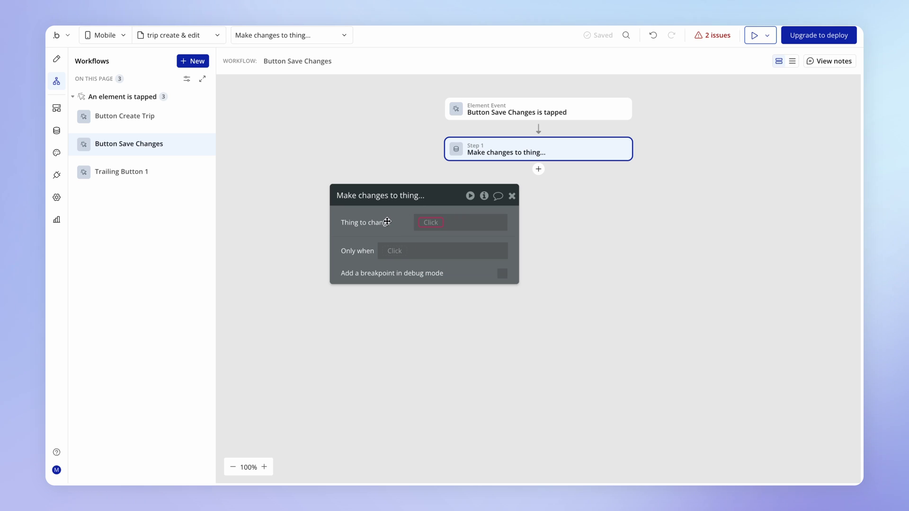
{"action": "key", "text": "super+r"}
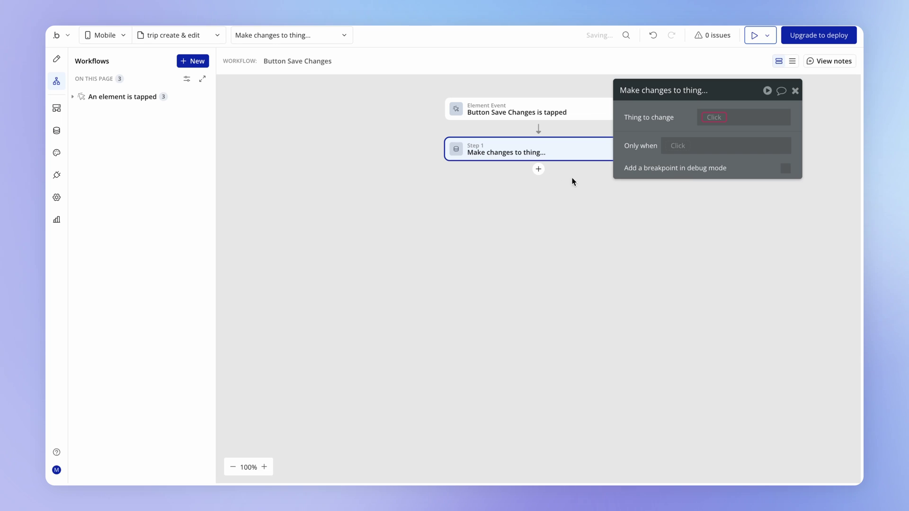
Set Thing to change in the Save Changes workflow to trip create & edit's Trip
{"action": "left_click_drag", "start_coordinate": [630, 118], "coordinate": [366, 230]}
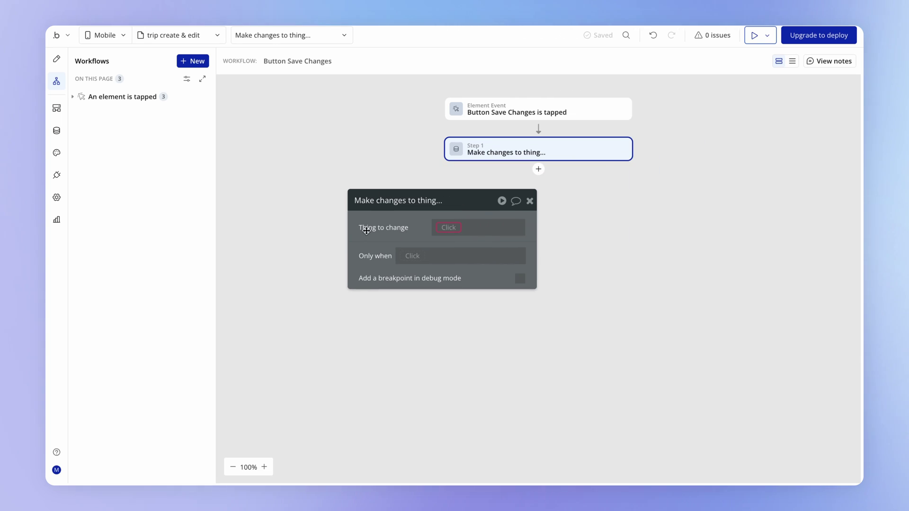
{"action": "left_click", "coordinate": [448, 227]}
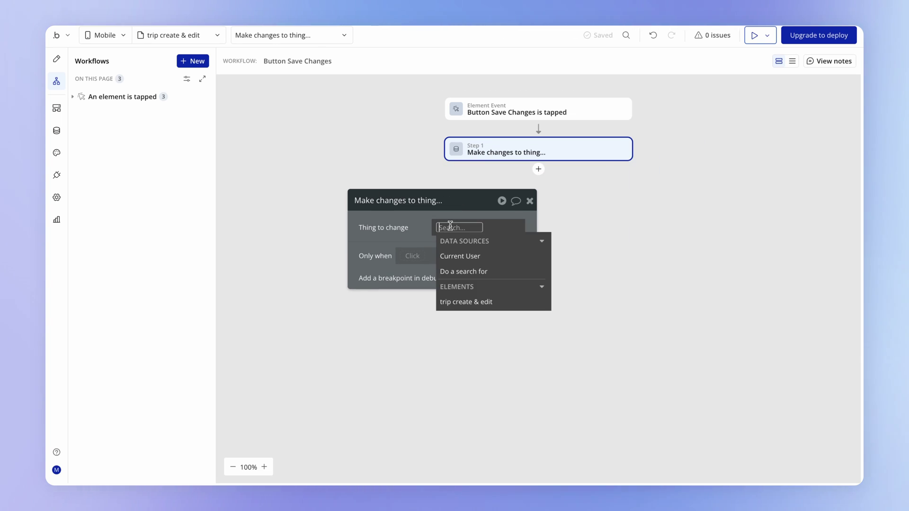
{"action": "mouse_move", "coordinate": [476, 302]}
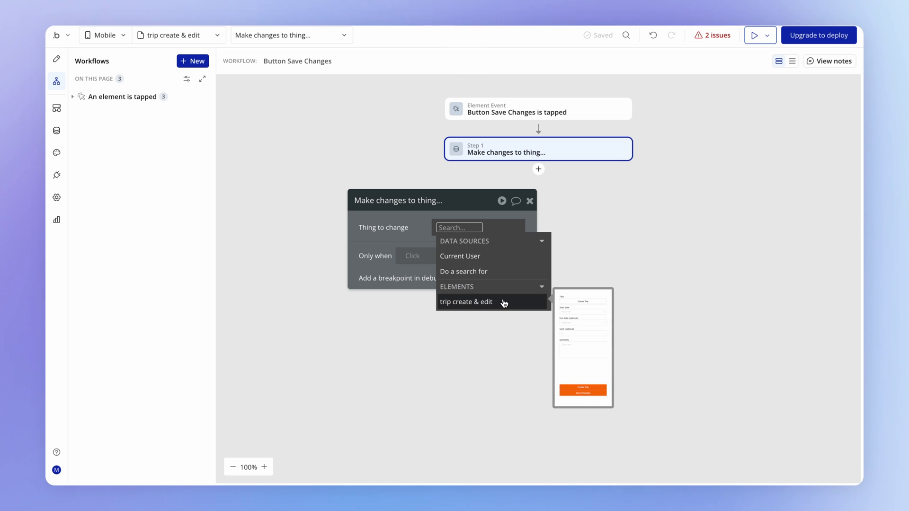
{"action": "left_click", "coordinate": [504, 303]}
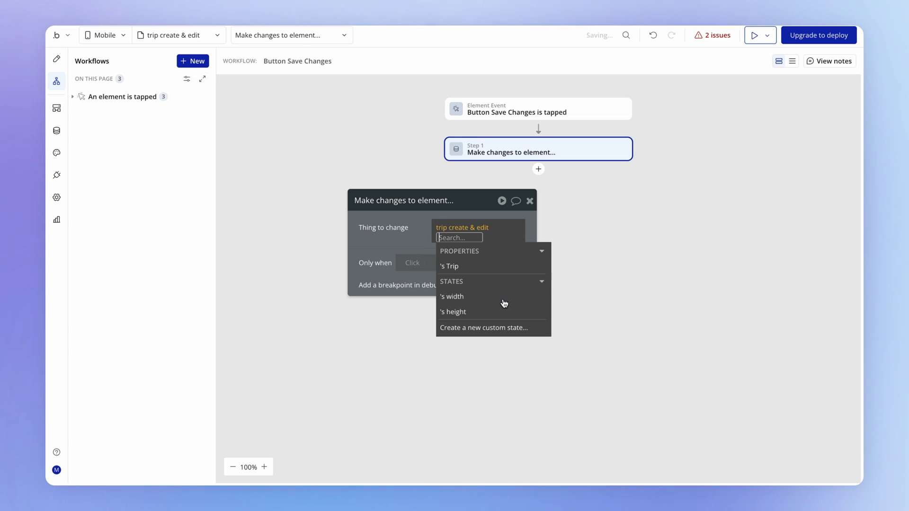
{"action": "left_click", "coordinate": [480, 269]}
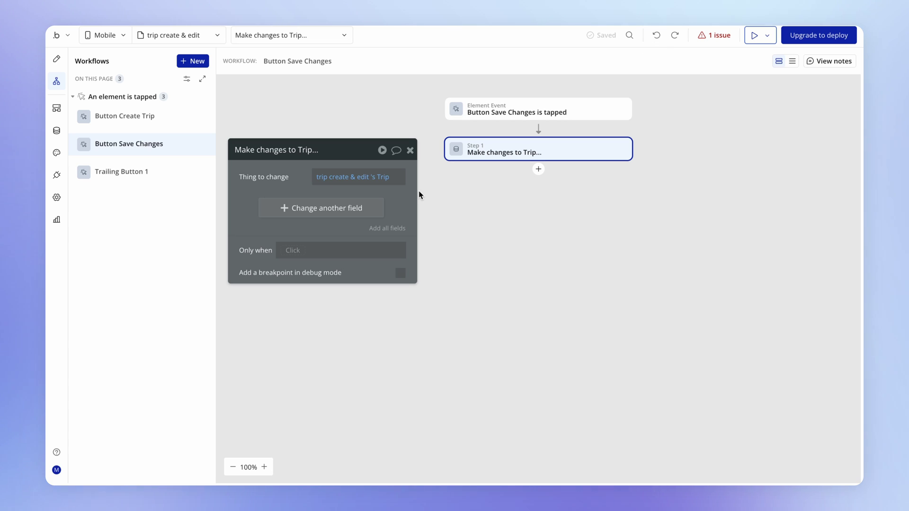
Add a title field change to the Make changes to Trip action and set it to Input title's value
{"action": "left_click", "coordinate": [327, 211]}
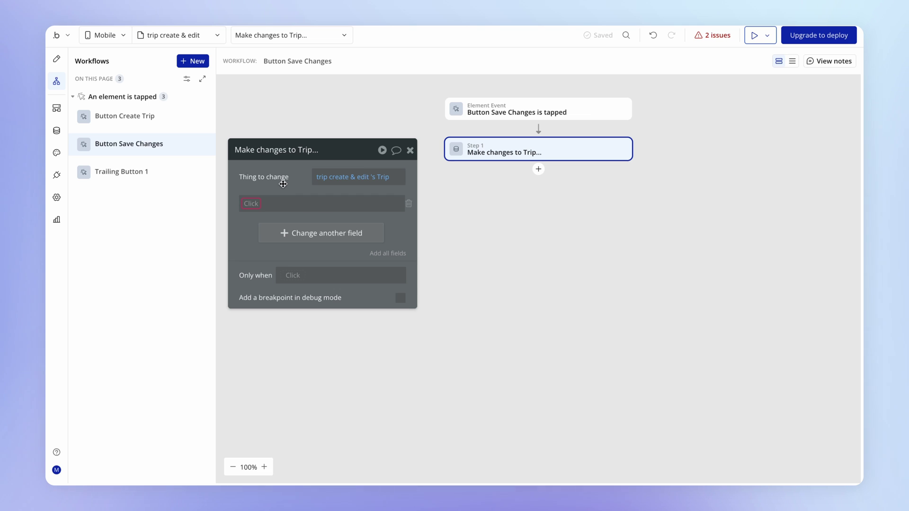
{"action": "left_click_drag", "start_coordinate": [258, 195], "coordinate": [296, 218]}
{"action": "left_click", "coordinate": [290, 226]}
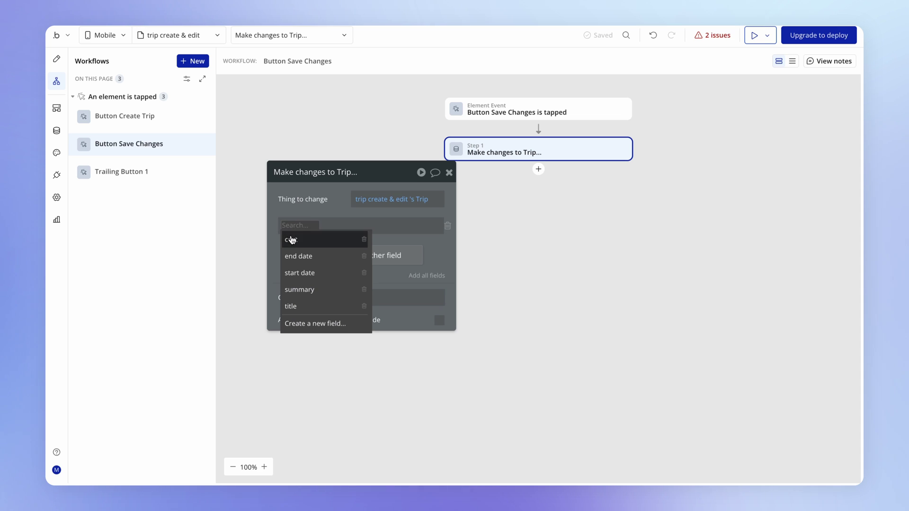
{"action": "left_click", "coordinate": [324, 308]}
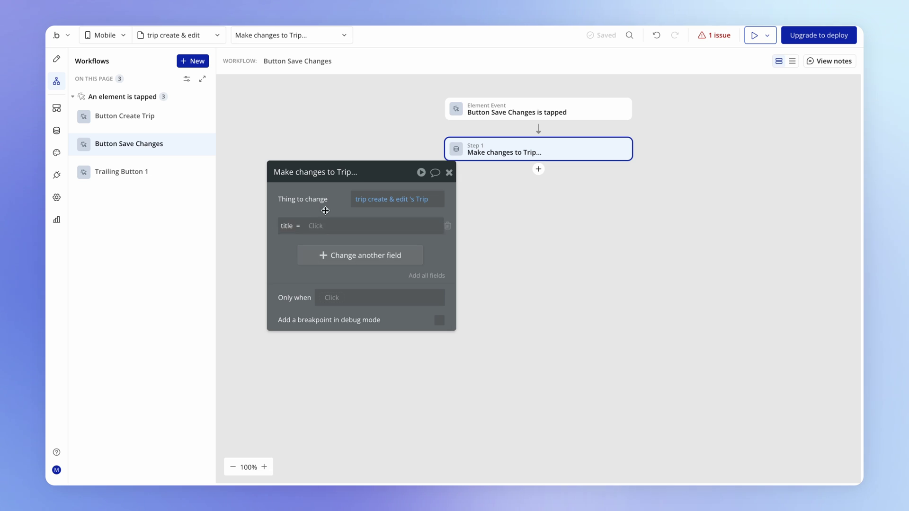
{"action": "left_click", "coordinate": [316, 228]}
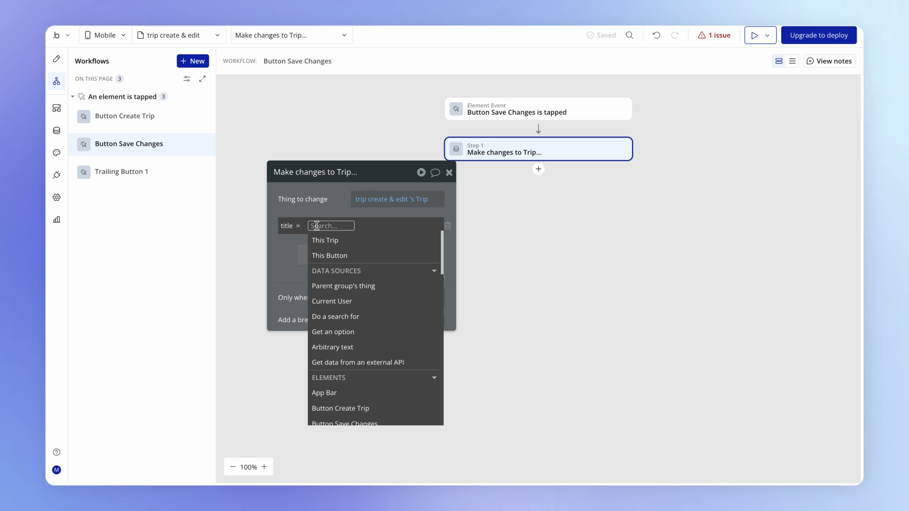
{"action": "type", "text": "inp"}
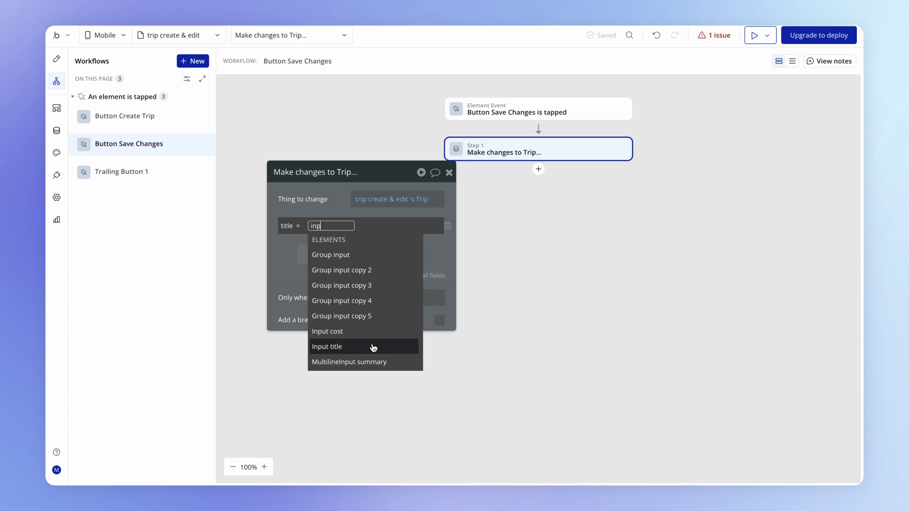
{"action": "left_click", "coordinate": [373, 347]}
{"action": "left_click", "coordinate": [371, 257]}
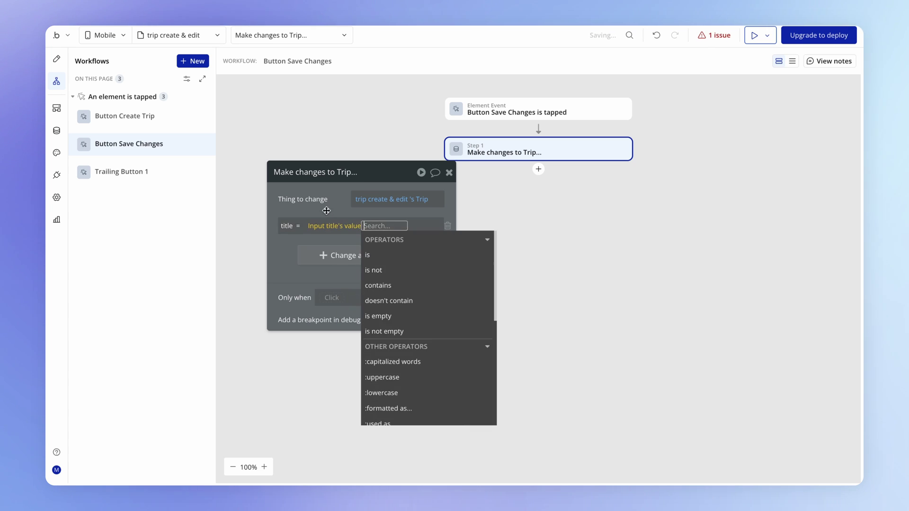
{"action": "left_click", "coordinate": [327, 210]}
Look over the form inputs in the trip create & edit design and open the All Trips app data
{"action": "left_click", "coordinate": [57, 59]}
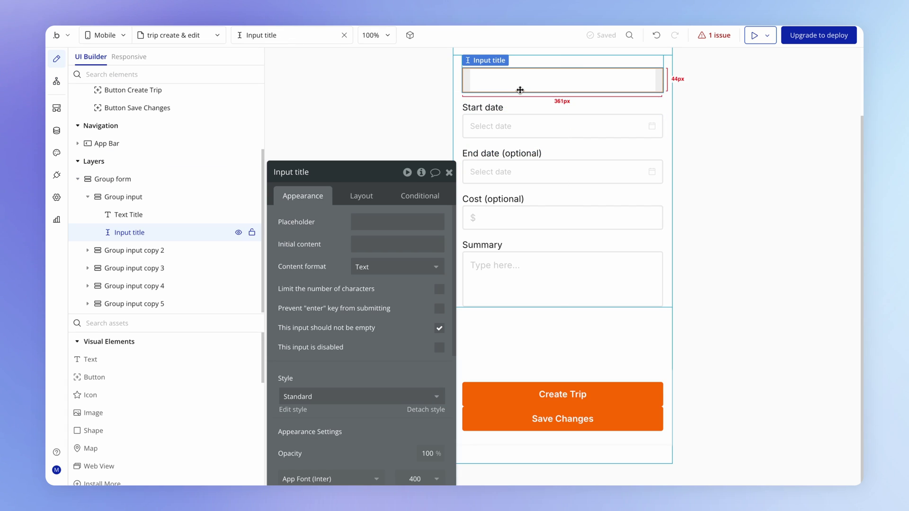
{"action": "scroll", "coordinate": [520, 90], "scroll_direction": "up", "scroll_amount": 3}
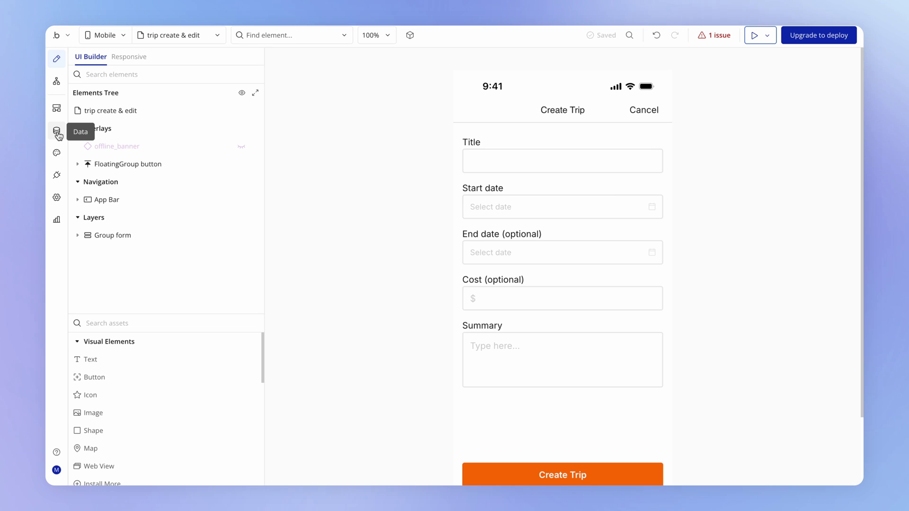
{"action": "left_click", "coordinate": [57, 133]}
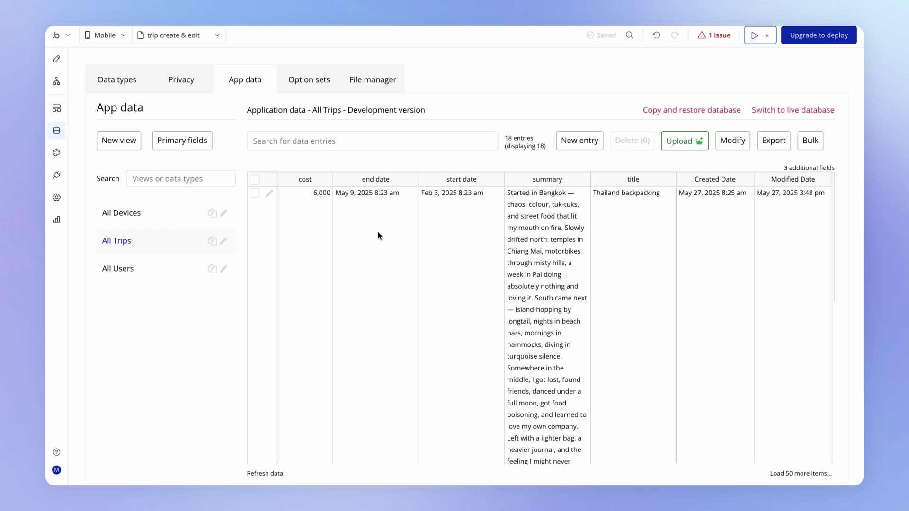
Refresh the All Trips data and examine the Thailand trip's title alongside its cost, date and summary fields
{"action": "left_click", "coordinate": [265, 475]}
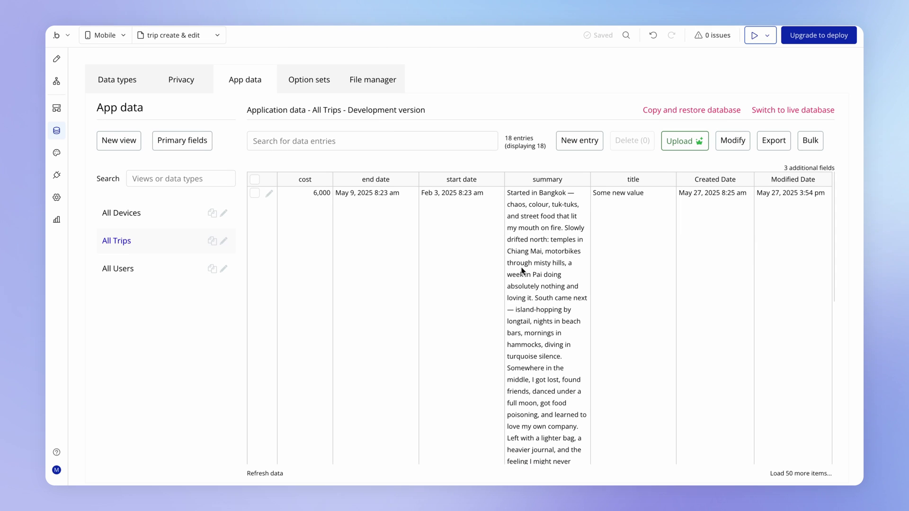
{"action": "left_click_drag", "start_coordinate": [533, 262], "coordinate": [408, 260]}
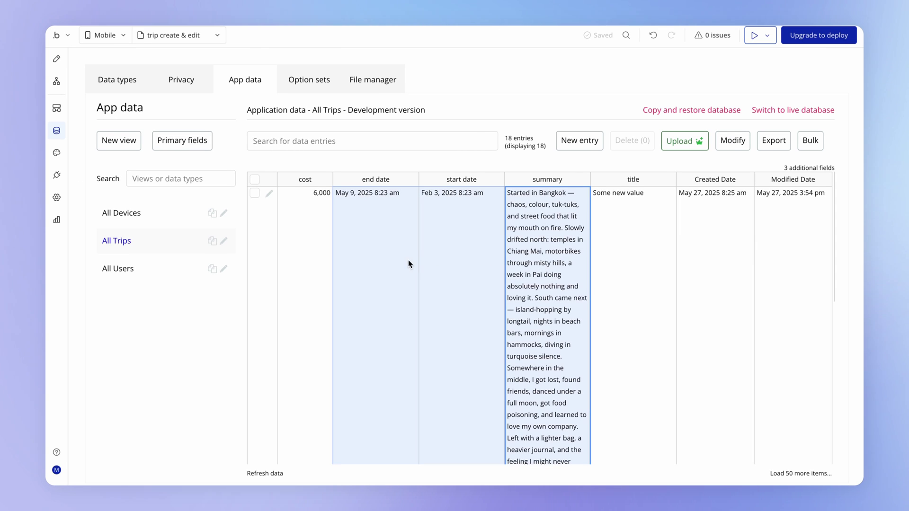
{"action": "left_click_drag", "start_coordinate": [351, 261], "coordinate": [306, 260]}
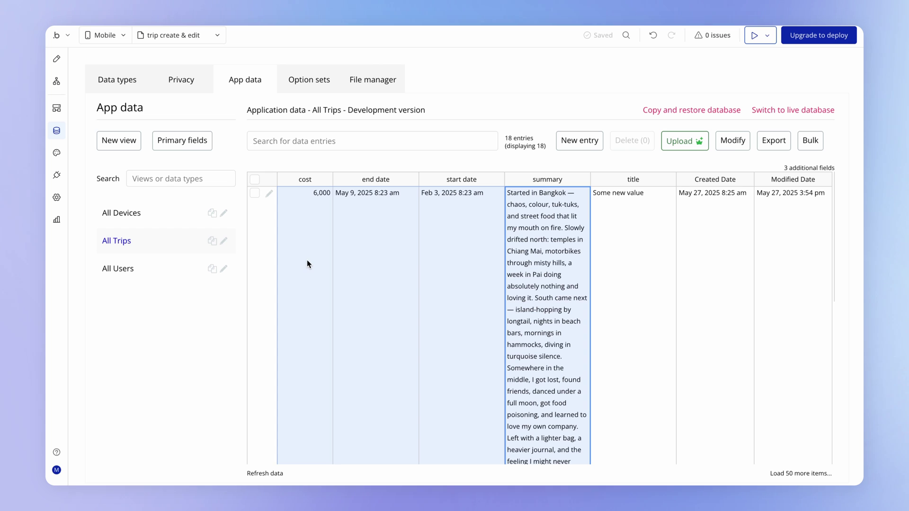
{"action": "left_click", "coordinate": [57, 81]}
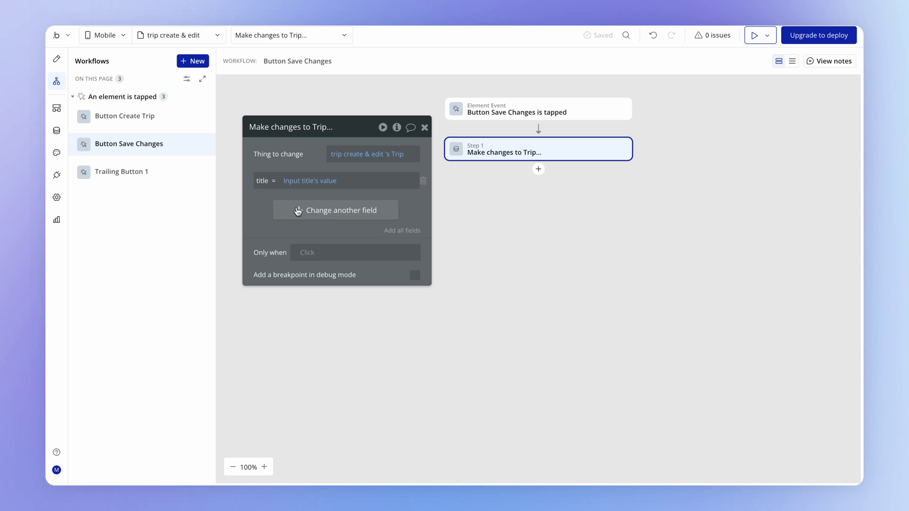
{"action": "left_click", "coordinate": [325, 211]}
{"action": "left_click", "coordinate": [263, 207]}
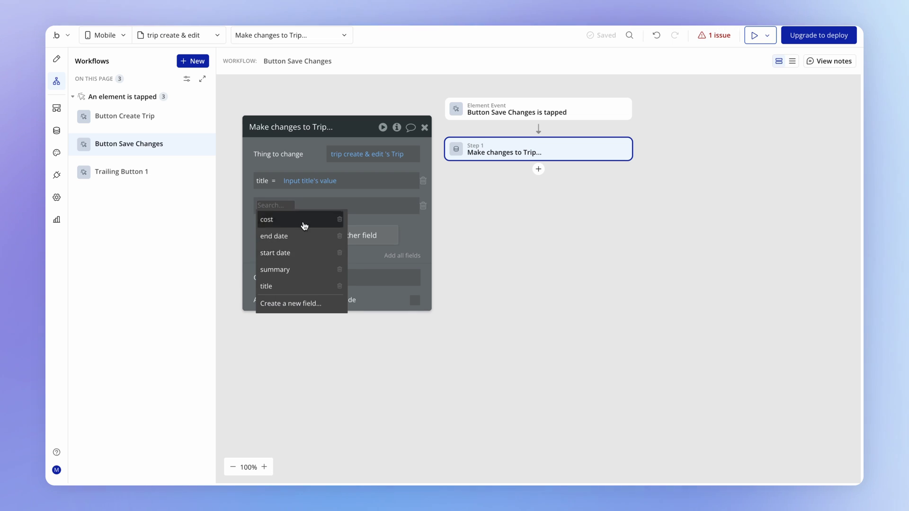
{"action": "left_click", "coordinate": [423, 205]}
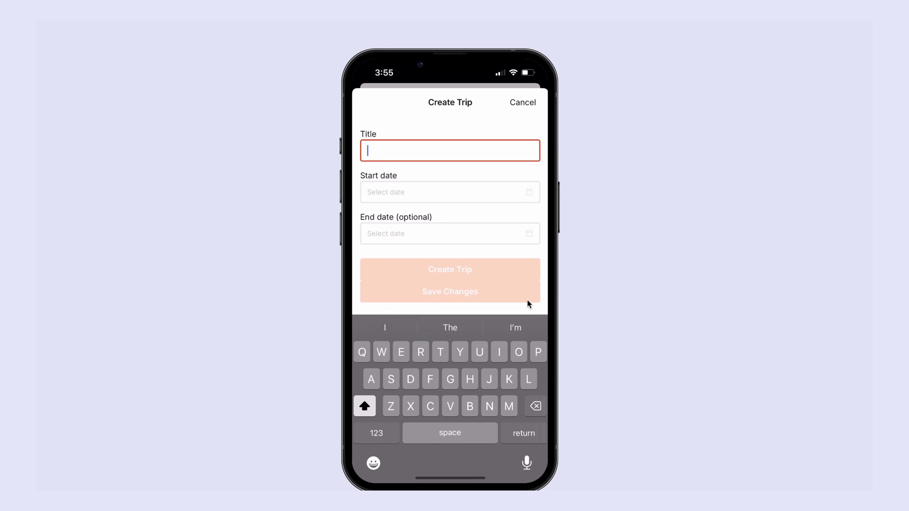
Try entering Family Trip to Spain as the title in the phone preview's trip form and clear it again
{"action": "type", "text": "Family "}
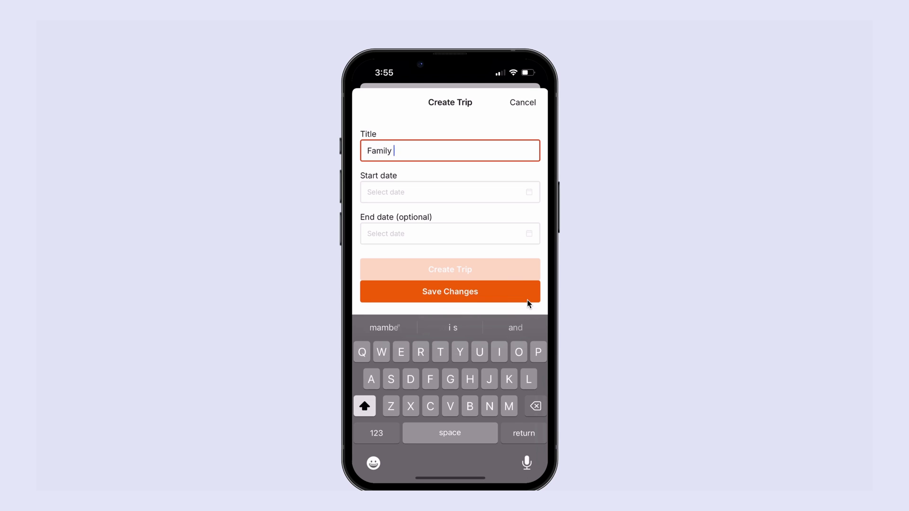
{"action": "type", "text": "Trip to "}
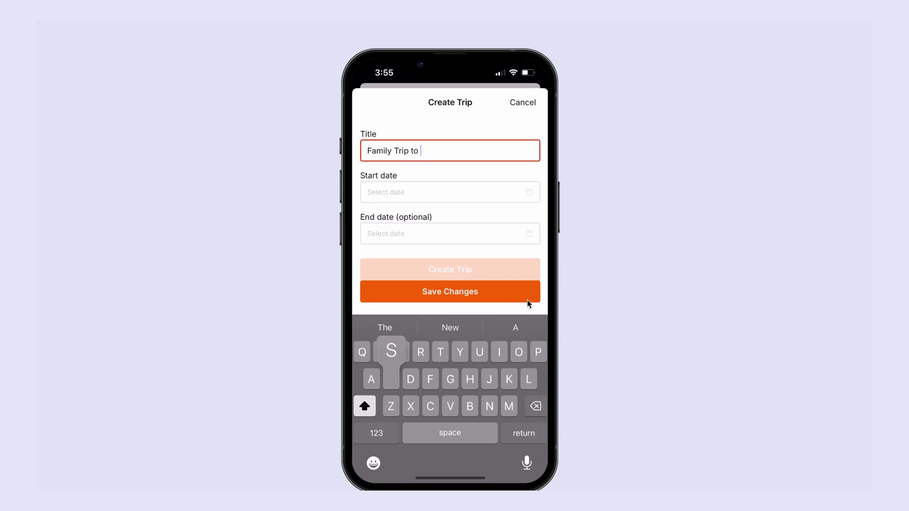
{"action": "type", "text": "Spain"}
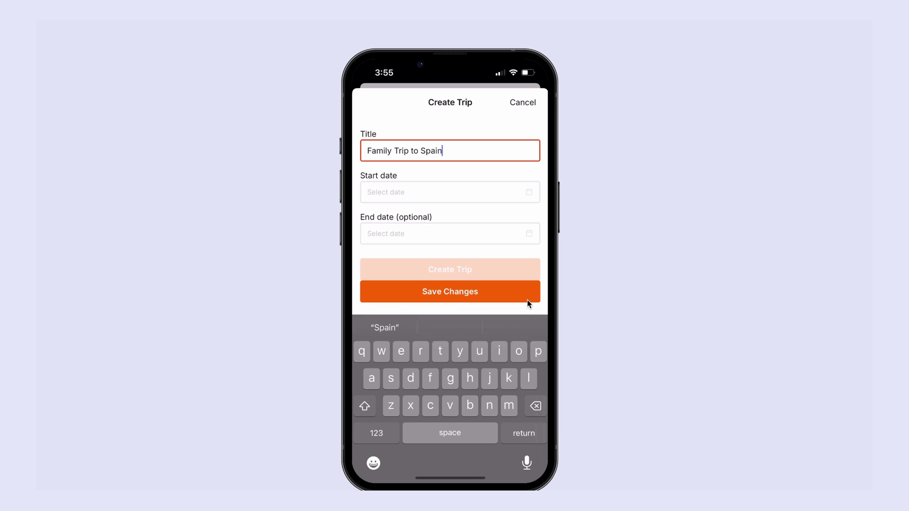
{"action": "key", "text": "super+a"}
{"action": "key", "text": "BackSpace"}
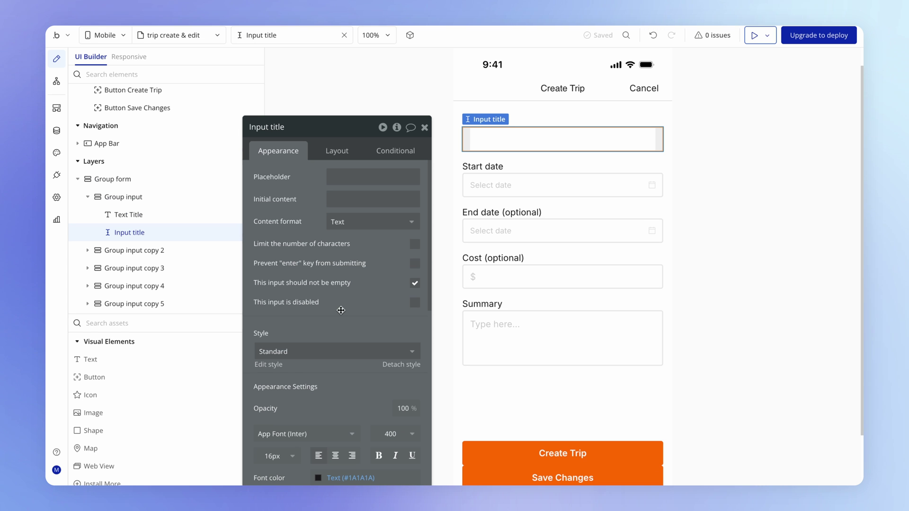
Set Input title's initial content to Some value and try editing that text in the phone preview
{"action": "left_click_drag", "start_coordinate": [341, 310], "coordinate": [376, 234]}
{"action": "left_click", "coordinate": [362, 156]}
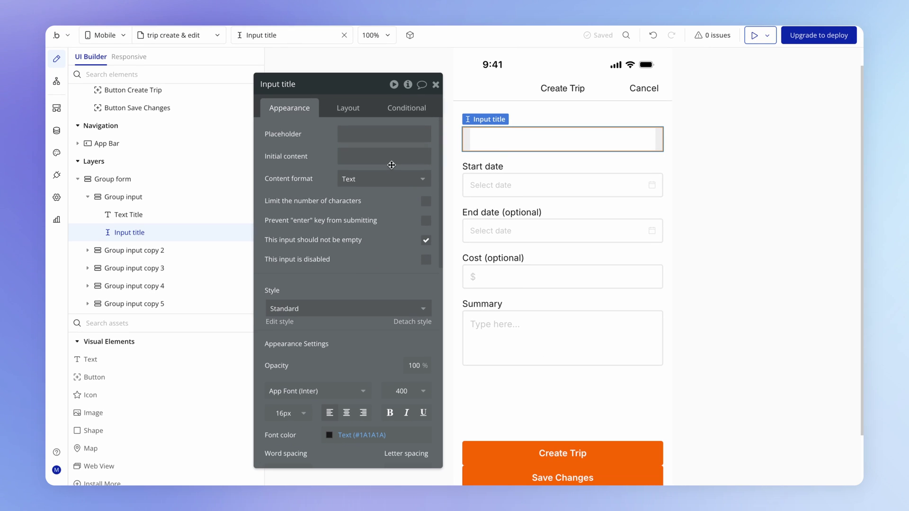
{"action": "left_click", "coordinate": [389, 157]}
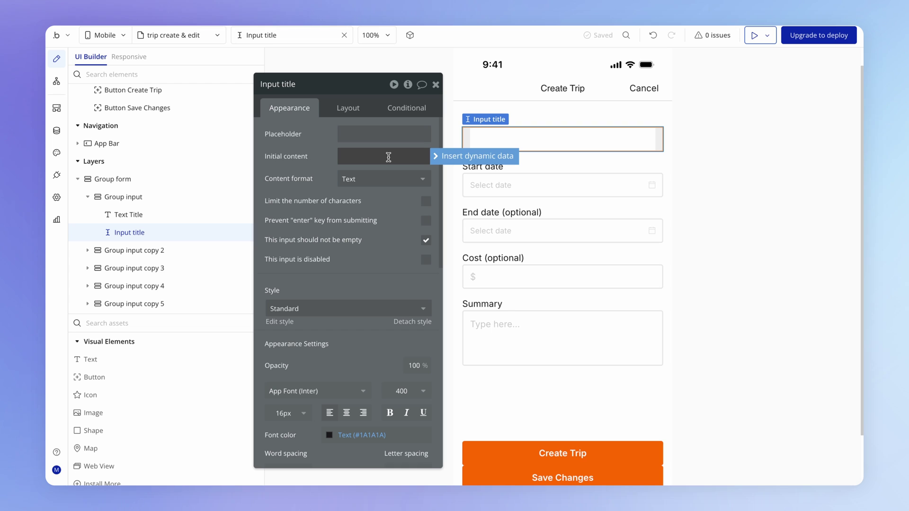
{"action": "type", "text": "Some value"}
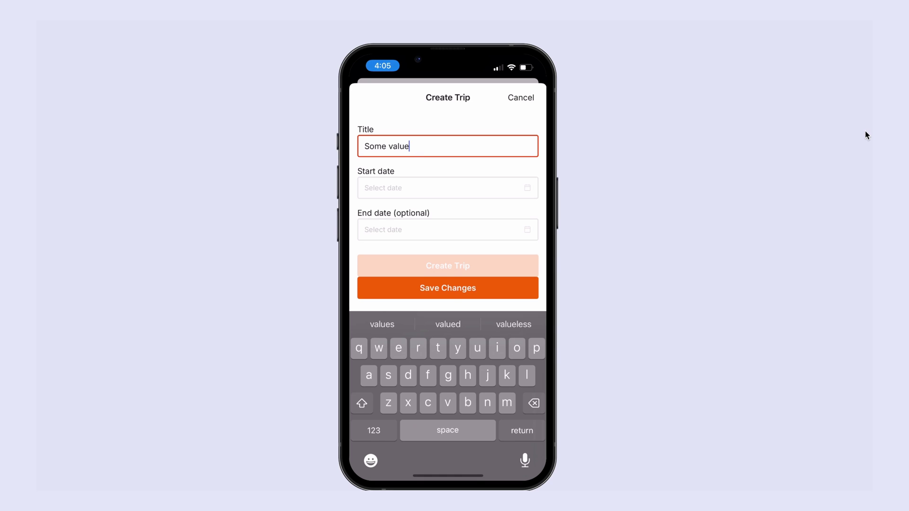
{"action": "key", "text": "BackSpace"}
{"action": "type", "text": "d"}
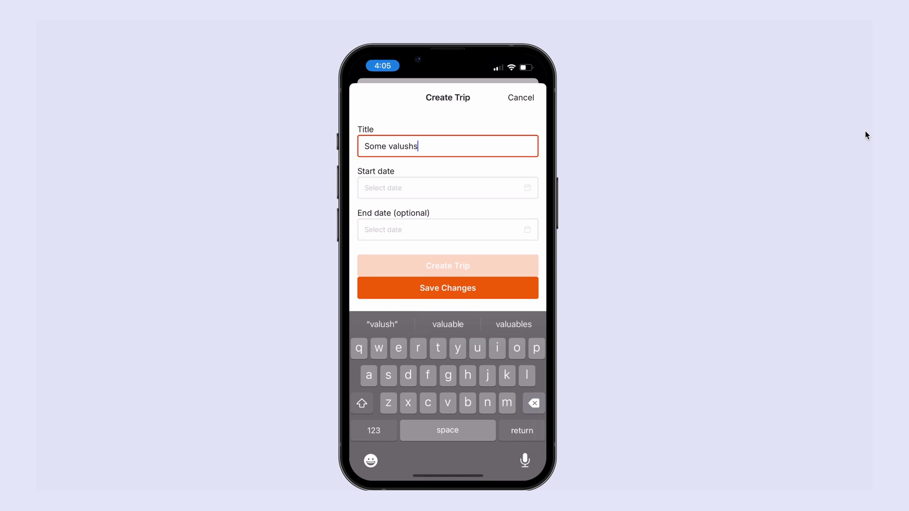
{"action": "key", "text": "BackSpace"}
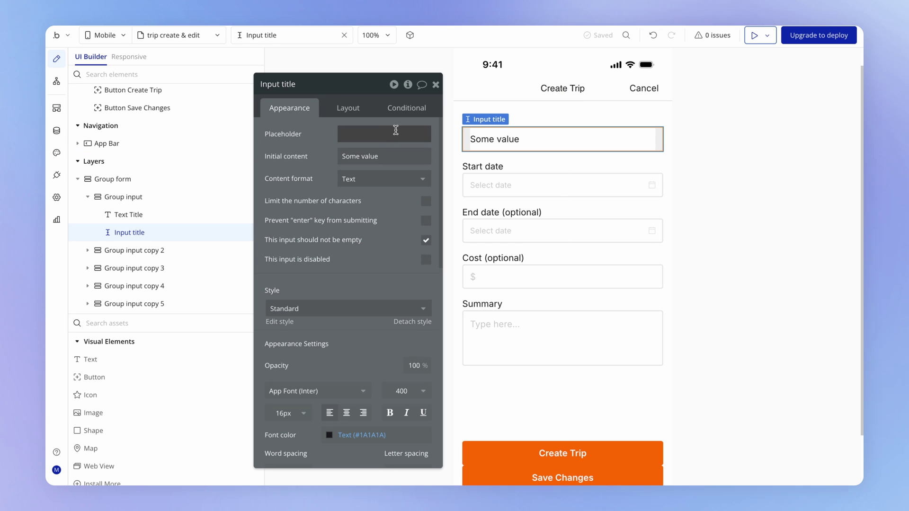
Set Input title's placeholder to Here's a placeholder
{"action": "left_click", "coordinate": [391, 135]}
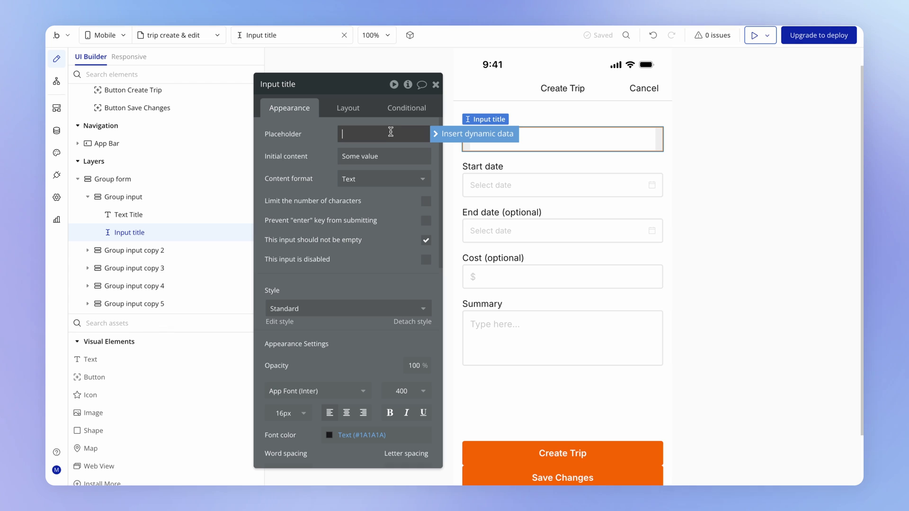
{"action": "type", "text": "Here's a placeholder"}
{"action": "key", "text": "Return"}
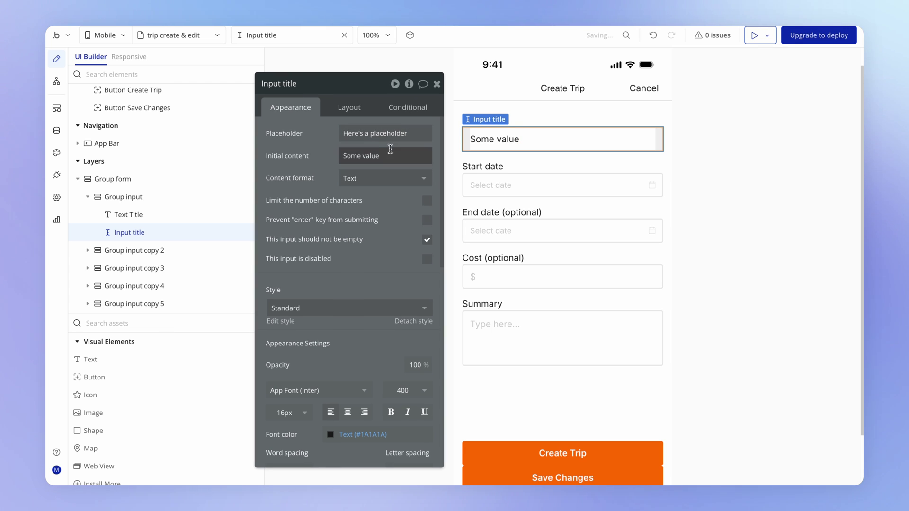
Clear Input title's initial content and try entering Something over the placeholder in the phone preview
{"action": "triple_click", "coordinate": [390, 149]}
{"action": "key", "text": "BackSpace"}
{"action": "left_click", "coordinate": [333, 180]}
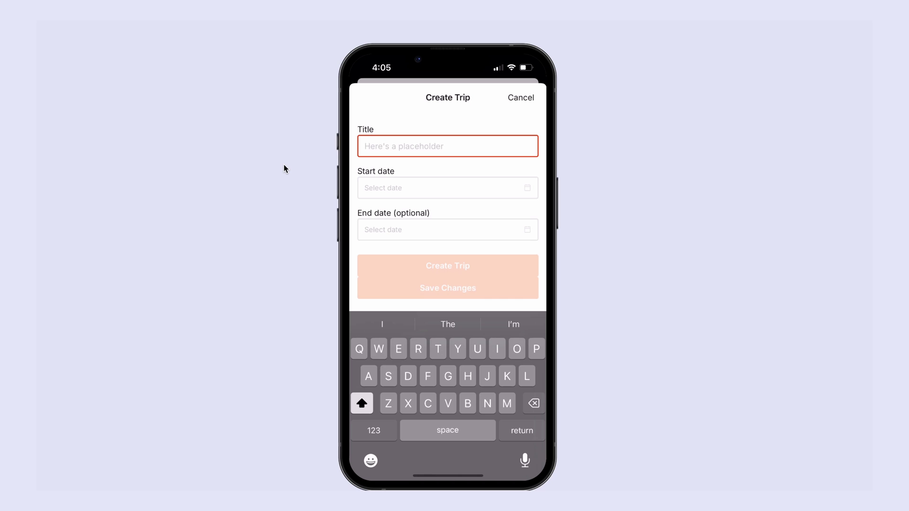
{"action": "type", "text": "Something"}
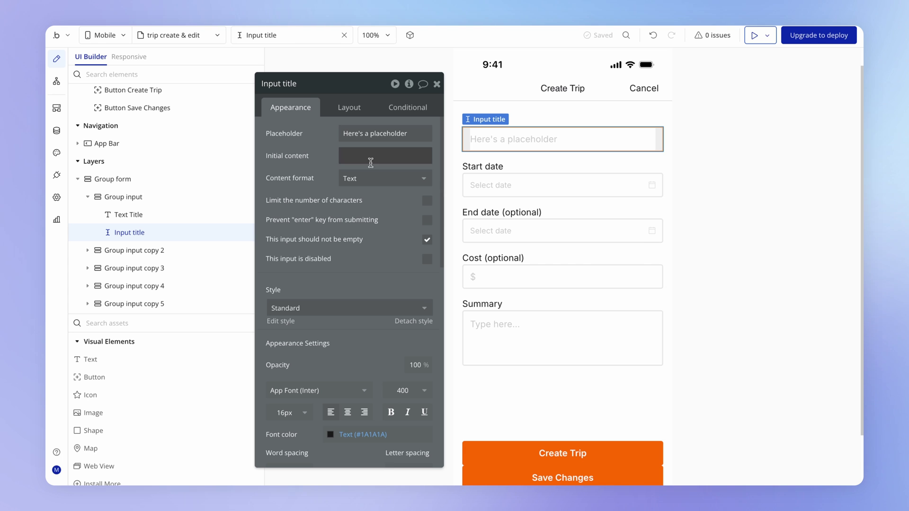
Clear Input title's placeholder and set its initial content to trip create & edit's Trip's title
{"action": "triple_click", "coordinate": [374, 134]}
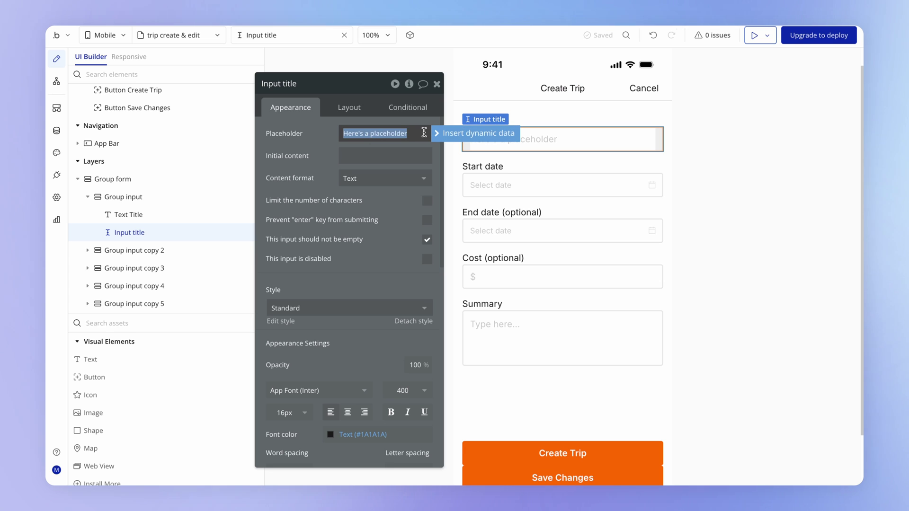
{"action": "key", "text": "BackSpace"}
{"action": "left_click", "coordinate": [383, 153]}
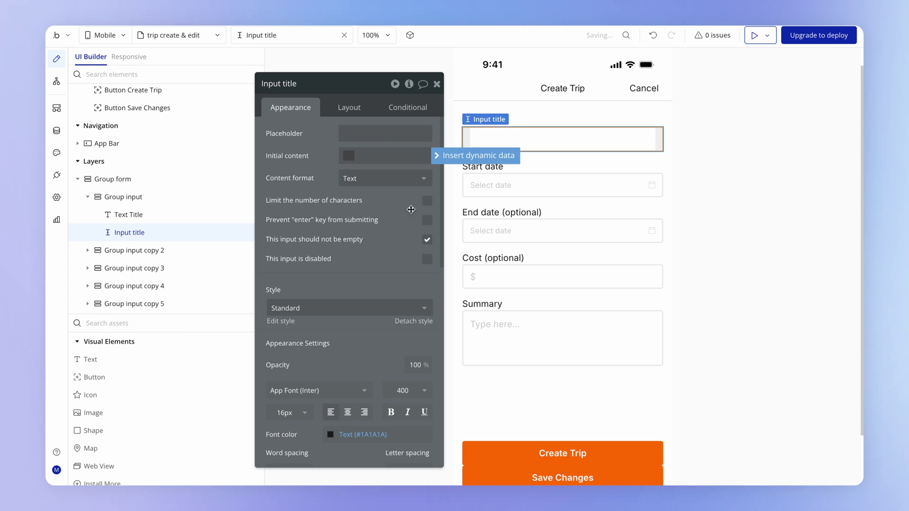
{"action": "left_click", "coordinate": [452, 158]}
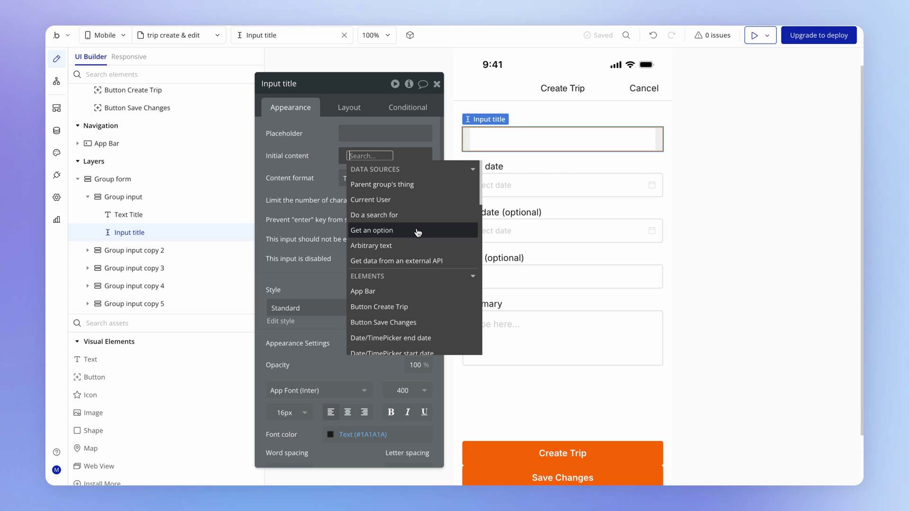
{"action": "mouse_move", "coordinate": [417, 233]}
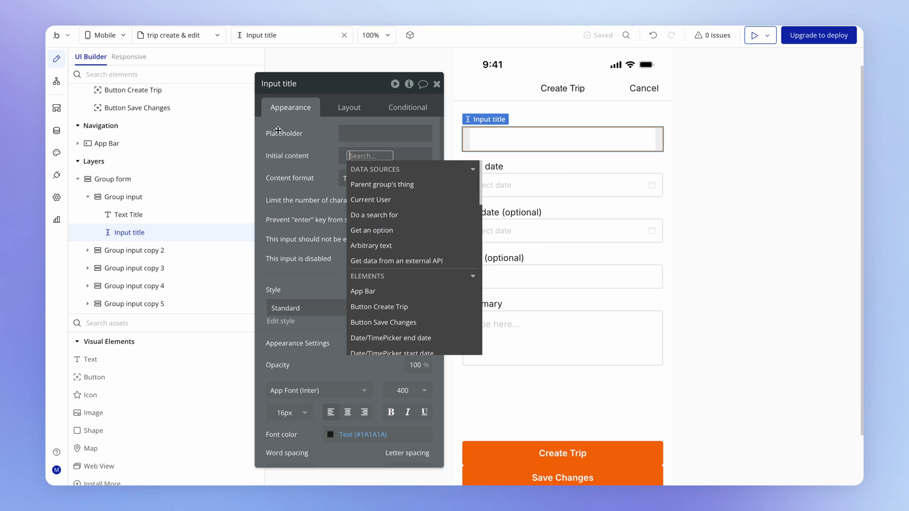
{"action": "type", "text": "tr"}
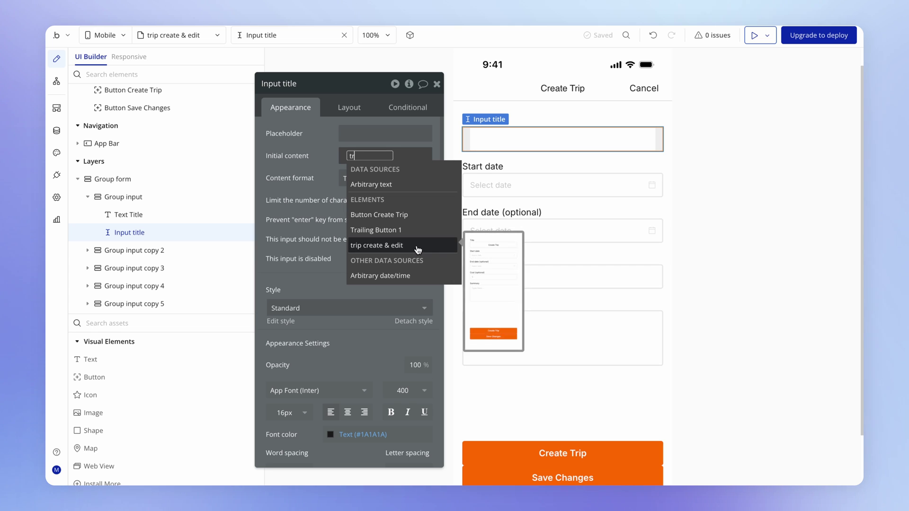
{"action": "left_click", "coordinate": [422, 246]}
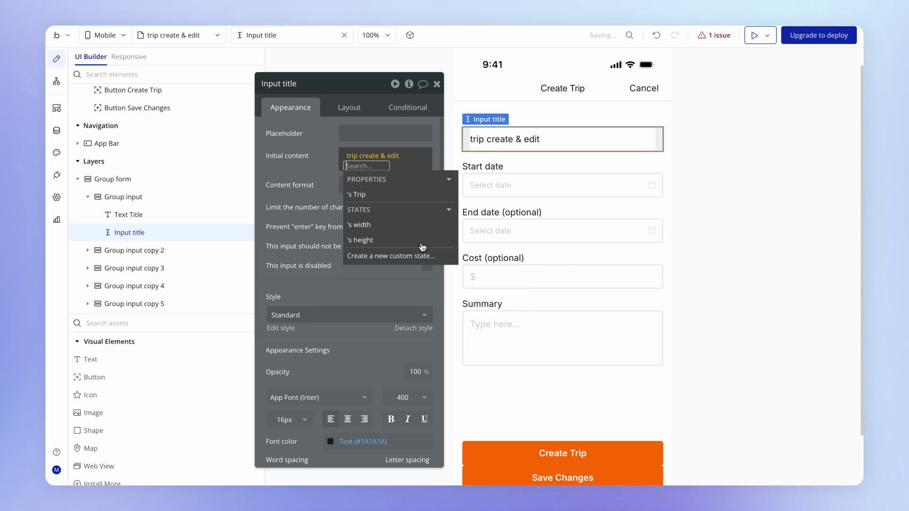
{"action": "left_click", "coordinate": [407, 194]}
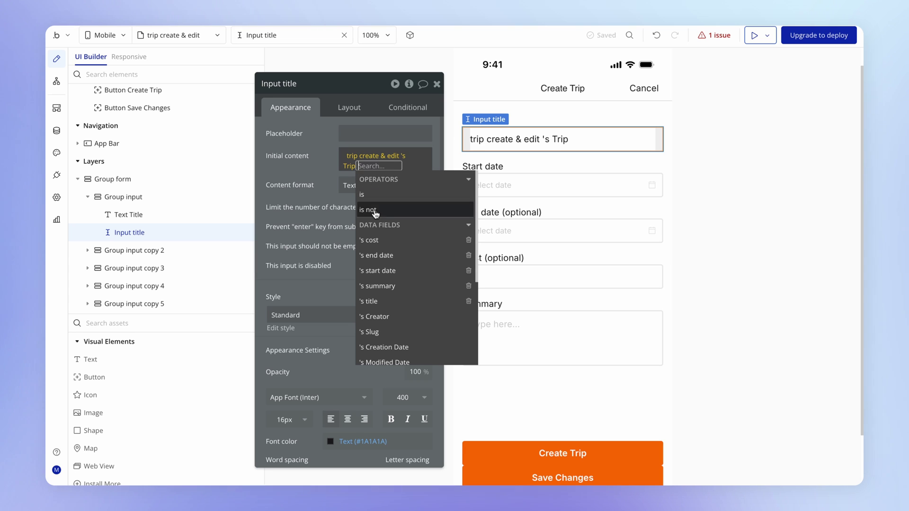
{"action": "left_click", "coordinate": [402, 302]}
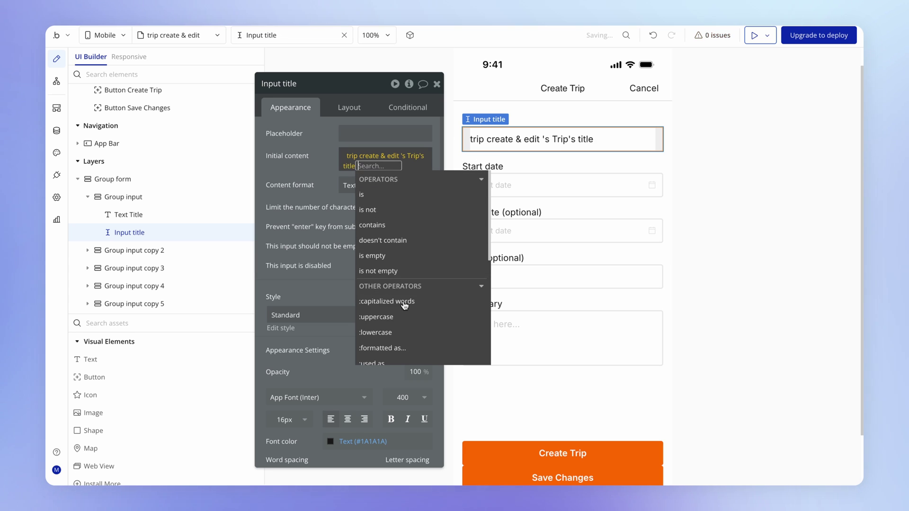
{"action": "left_click", "coordinate": [306, 198]}
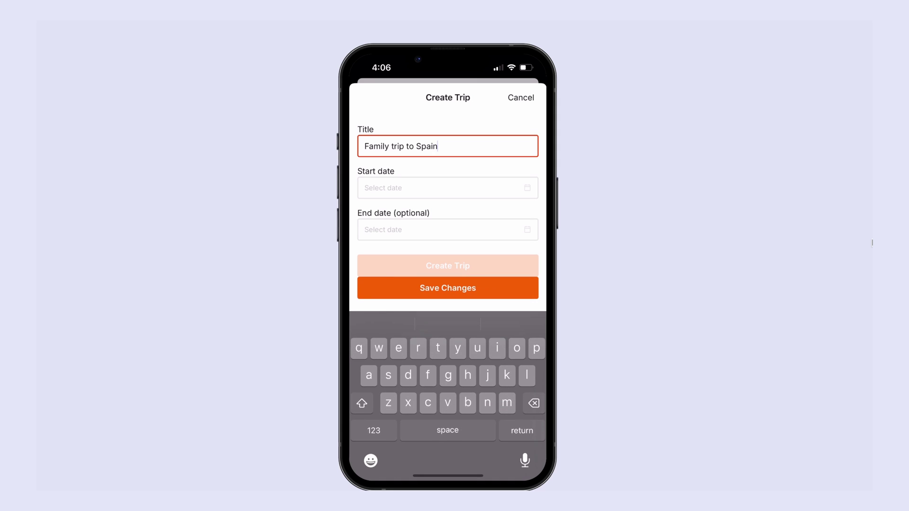
Add !!!! to the Family trip to Spain title in the phone preview and check the saved trip in All Trips
{"action": "type", "text": "!!!!"}
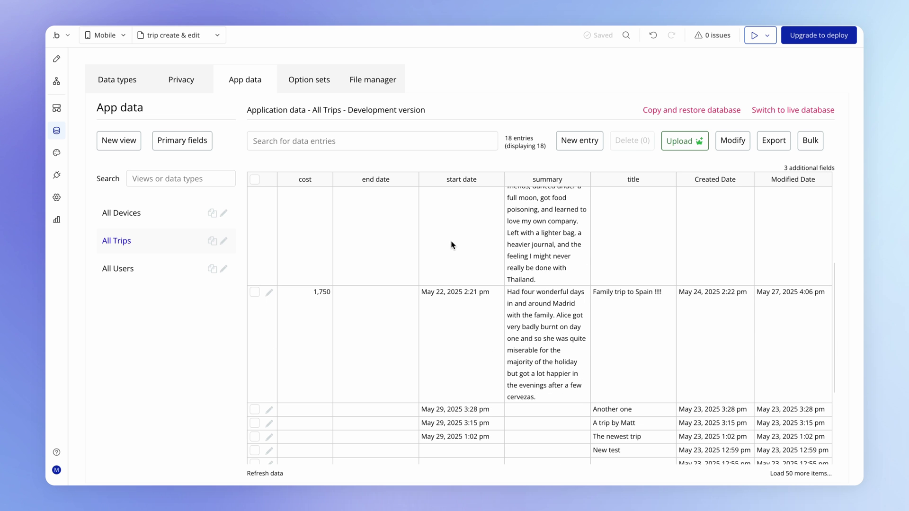
{"action": "scroll", "coordinate": [454, 242], "scroll_direction": "down", "scroll_amount": 1}
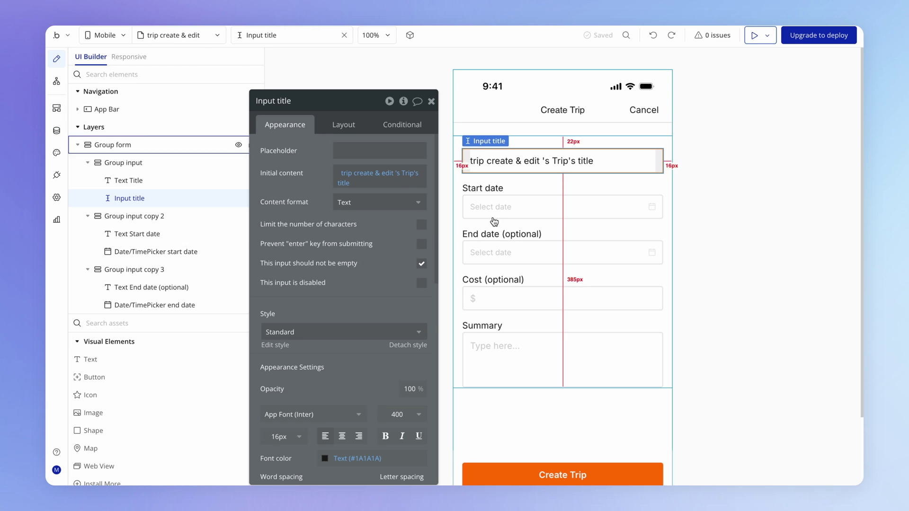
Set the start date picker's initial content to trip create & edit's Trip's start date
{"action": "left_click", "coordinate": [518, 212]}
{"action": "scroll", "coordinate": [313, 246], "scroll_direction": "down", "scroll_amount": 1}
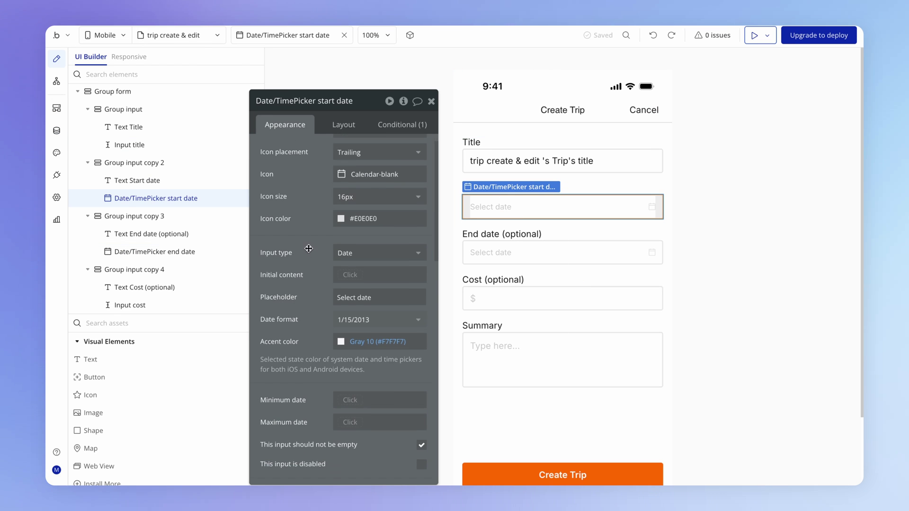
{"action": "left_click", "coordinate": [349, 278]}
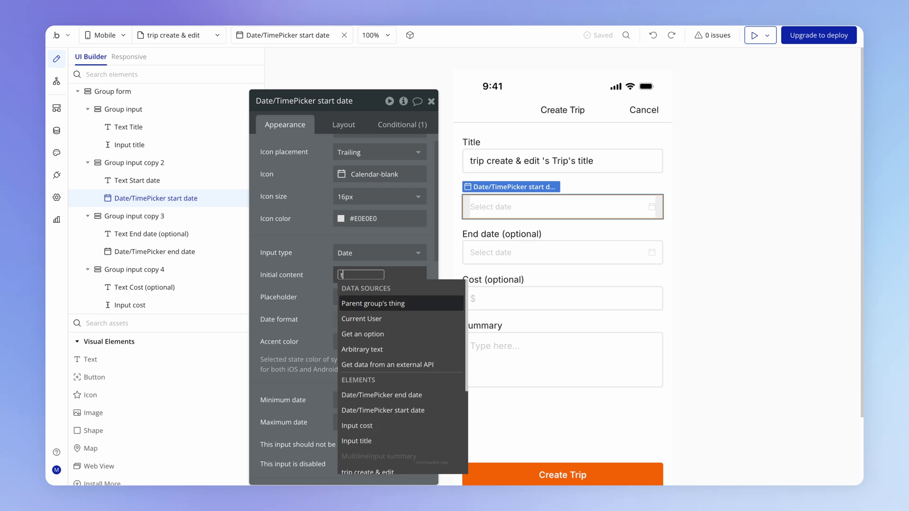
{"action": "type", "text": "tr"}
{"action": "left_click", "coordinate": [365, 326]}
{"action": "left_click", "coordinate": [351, 314]}
{"action": "left_click", "coordinate": [398, 388]}
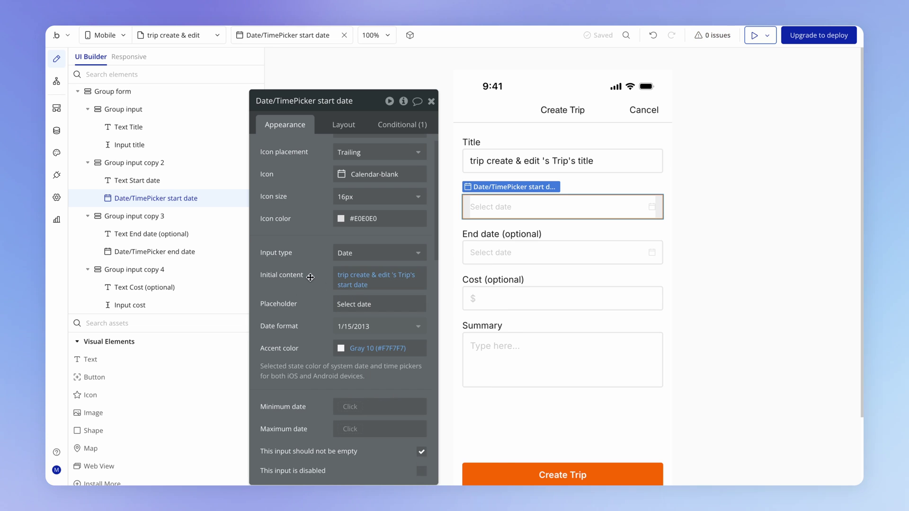
Set the end date picker's initial content to trip create & edit's Trip's end date
{"action": "left_click", "coordinate": [563, 253]}
{"action": "left_click", "coordinate": [360, 274]}
{"action": "type", "text": "tr"}
{"action": "left_click", "coordinate": [368, 334]}
{"action": "left_click", "coordinate": [398, 311]}
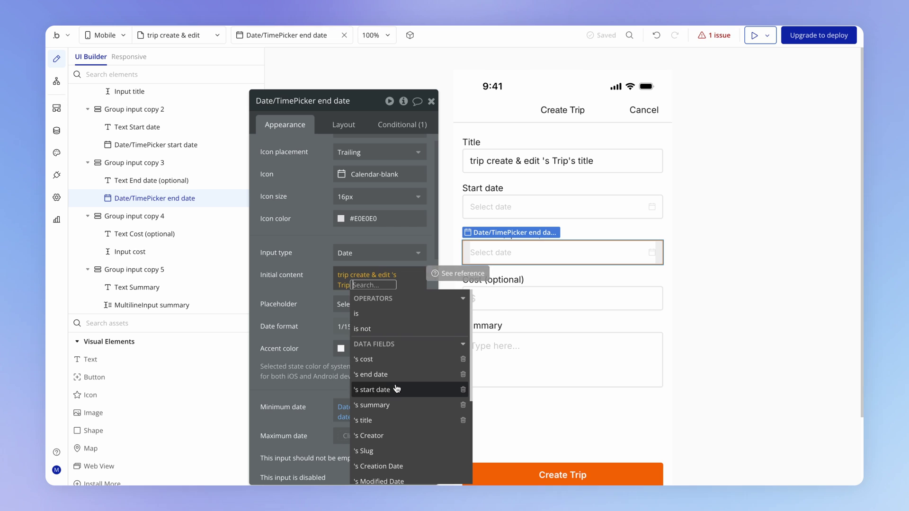
{"action": "left_click", "coordinate": [400, 331]}
Set the initial content of Input cost to trip create & edit's Trip's cost
{"action": "left_click", "coordinate": [563, 298]}
{"action": "left_click", "coordinate": [337, 171]}
{"action": "type", "text": "tr"}
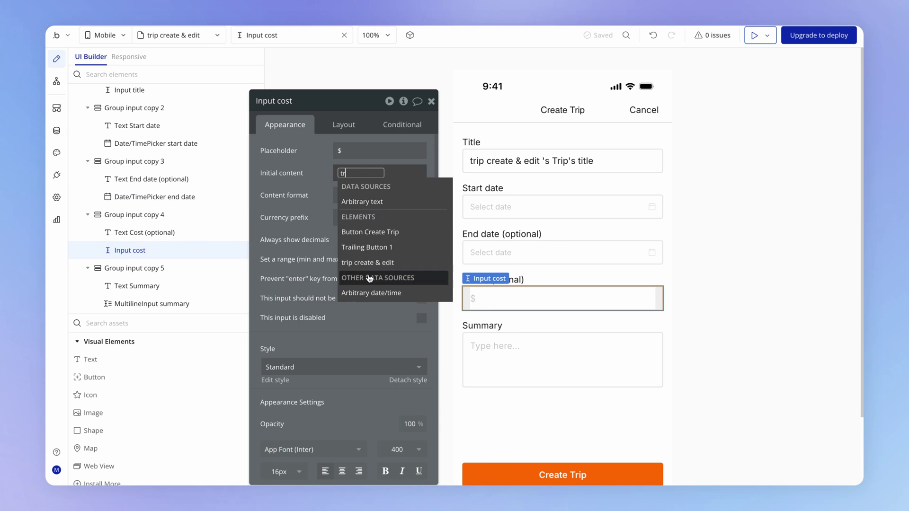
{"action": "left_click", "coordinate": [398, 276]}
{"action": "left_click", "coordinate": [396, 261]}
Set the initial content of MultilineInput summary to trip create & edit's Trip's summary
{"action": "left_click", "coordinate": [545, 360]}
{"action": "left_click", "coordinate": [343, 218]}
{"action": "type", "text": "tr"}
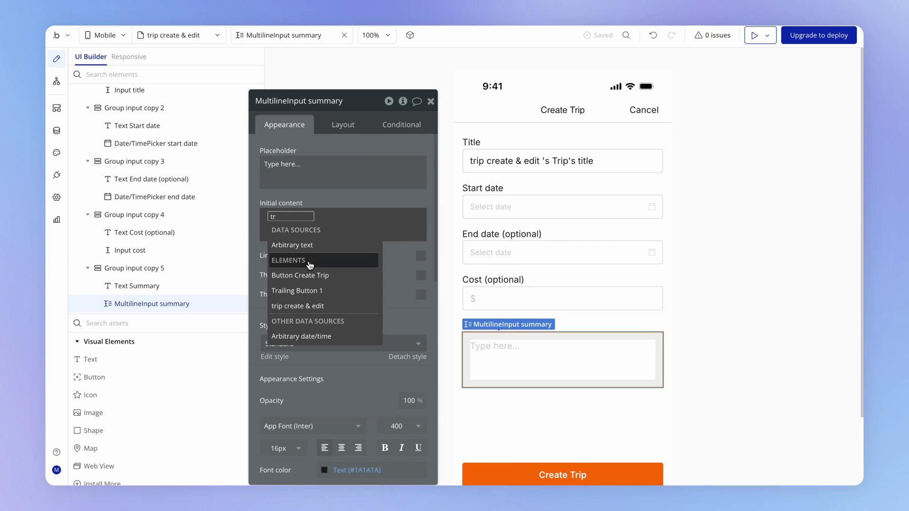
{"action": "left_click", "coordinate": [305, 298]}
{"action": "left_click", "coordinate": [349, 247]}
{"action": "left_click", "coordinate": [301, 293]}
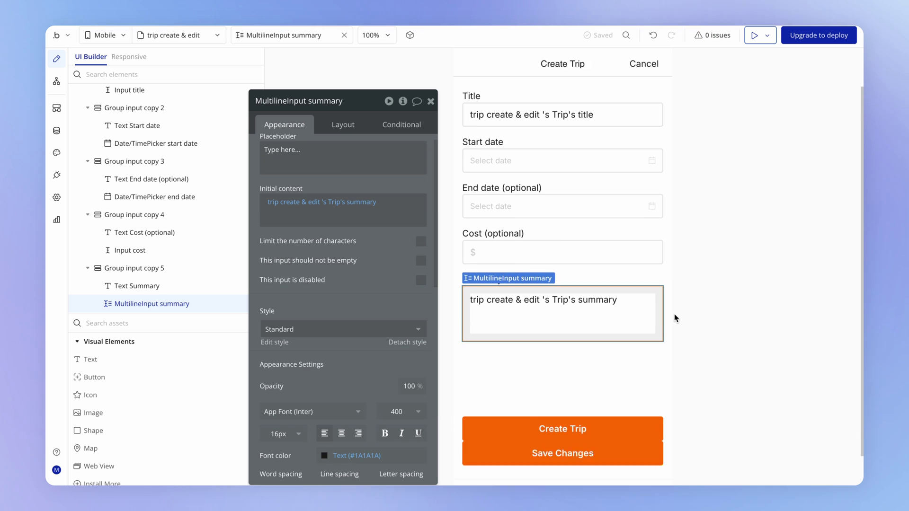
In the Button Save Changes workflow, add all remaining fields to the Make changes to Trip action
{"action": "scroll", "coordinate": [562, 379], "scroll_direction": "down", "scroll_amount": 2}
{"action": "left_click", "coordinate": [600, 427]}
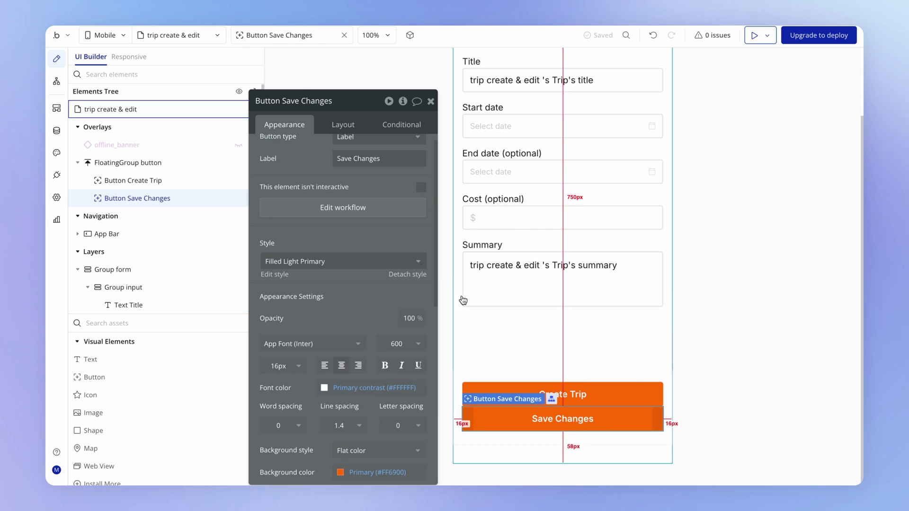
{"action": "left_click", "coordinate": [336, 207]}
{"action": "left_click", "coordinate": [568, 154]}
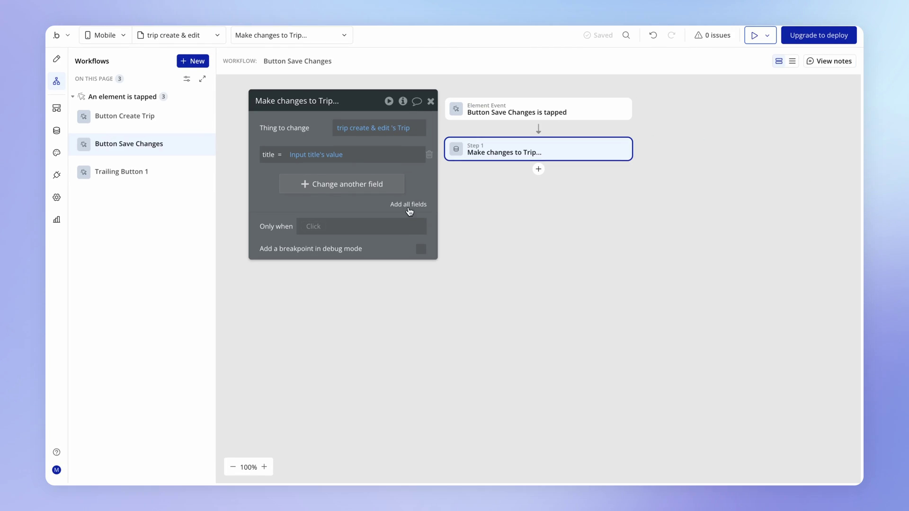
{"action": "left_click", "coordinate": [409, 205]}
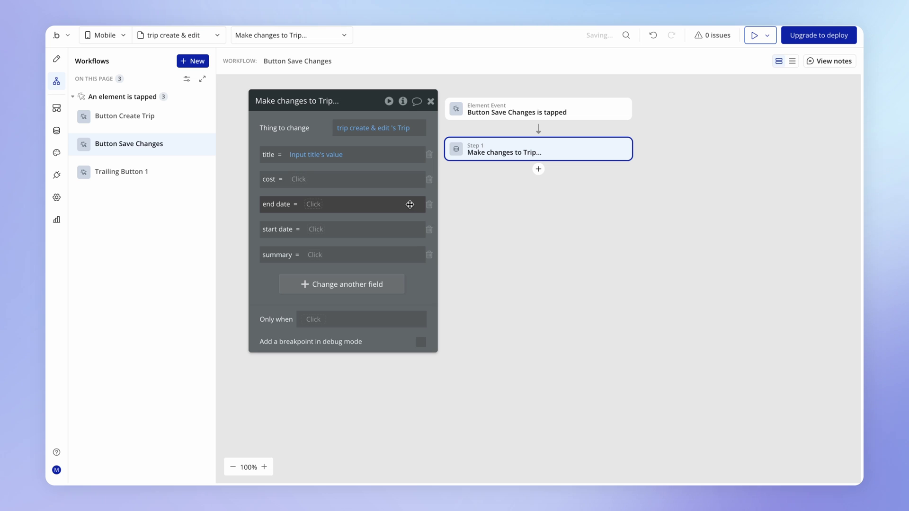
Set the cost field in the Make changes to Trip action to Input cost's value
{"action": "left_click", "coordinate": [299, 179]}
{"action": "type", "text": "inp"}
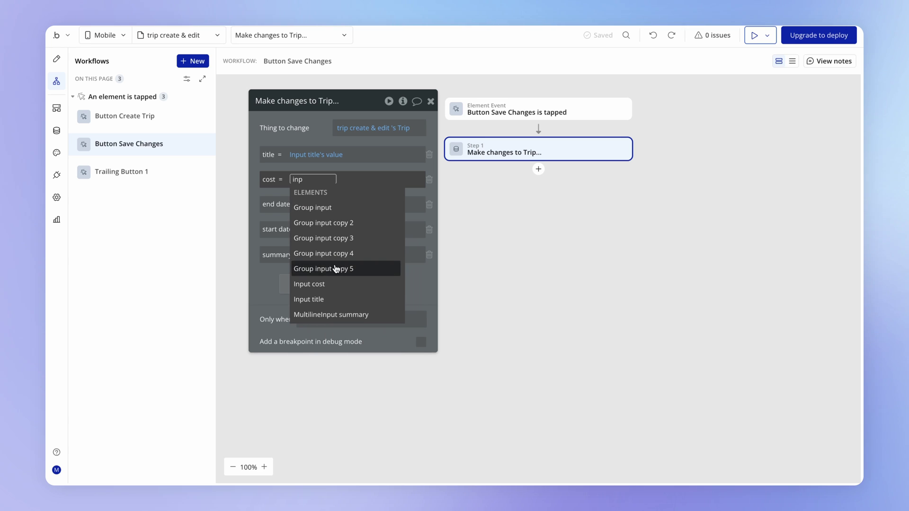
{"action": "left_click", "coordinate": [334, 284]}
{"action": "left_click", "coordinate": [347, 208]}
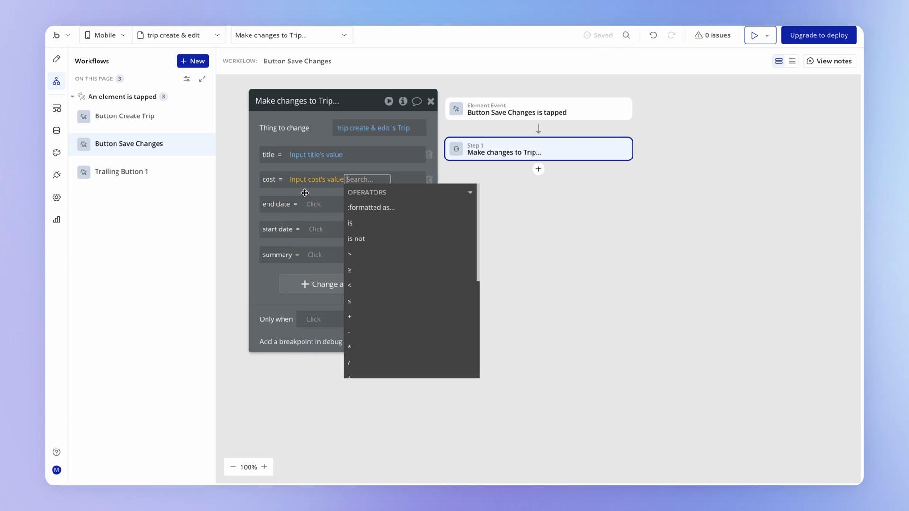
Set the end date field in the Make changes to Trip action to Date/TimePicker end date's value
{"action": "left_click", "coordinate": [315, 205]}
{"action": "type", "text": "dat"}
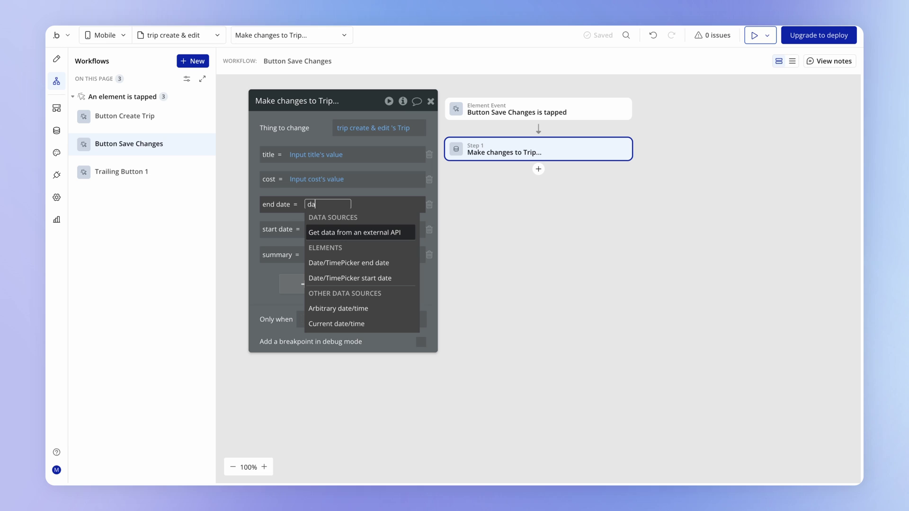
{"action": "left_click", "coordinate": [374, 260]}
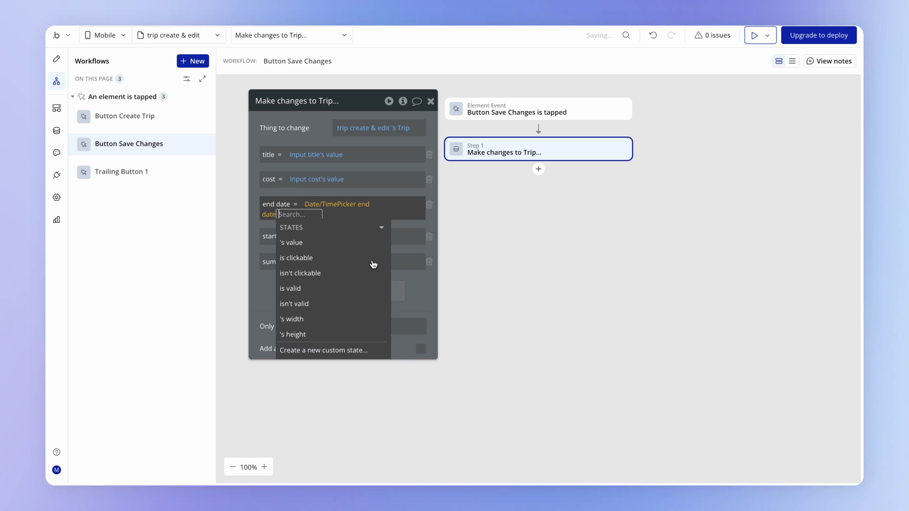
{"action": "left_click", "coordinate": [297, 242]}
{"action": "left_click", "coordinate": [265, 222]}
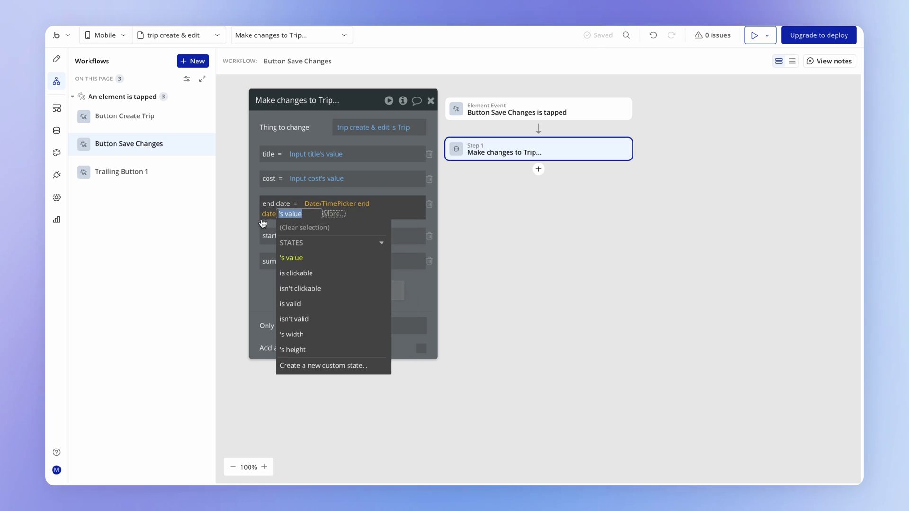
Set the start date field in the Make changes to Trip action to Date/TimePicker start date's value
{"action": "left_click", "coordinate": [318, 229]}
{"action": "type", "text": "st"}
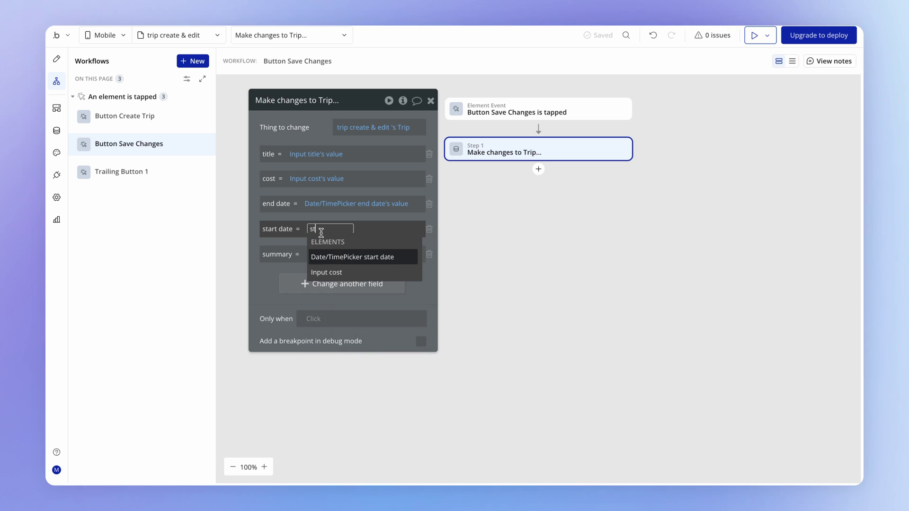
{"action": "left_click", "coordinate": [336, 258]}
{"action": "left_click", "coordinate": [296, 264]}
{"action": "left_click", "coordinate": [268, 256]}
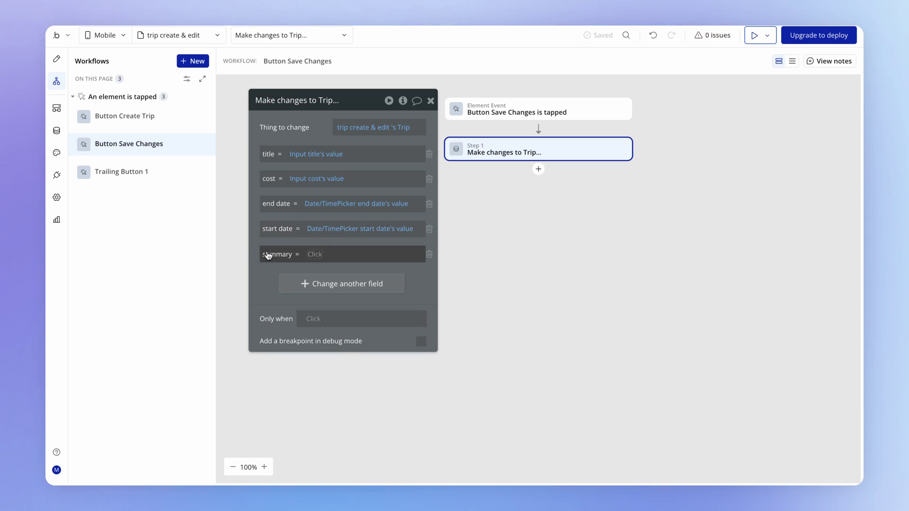
Set the summary field in the Make changes to Trip action to MultilineInput summary's value
{"action": "left_click", "coordinate": [317, 254]}
{"action": "type", "text": "su"}
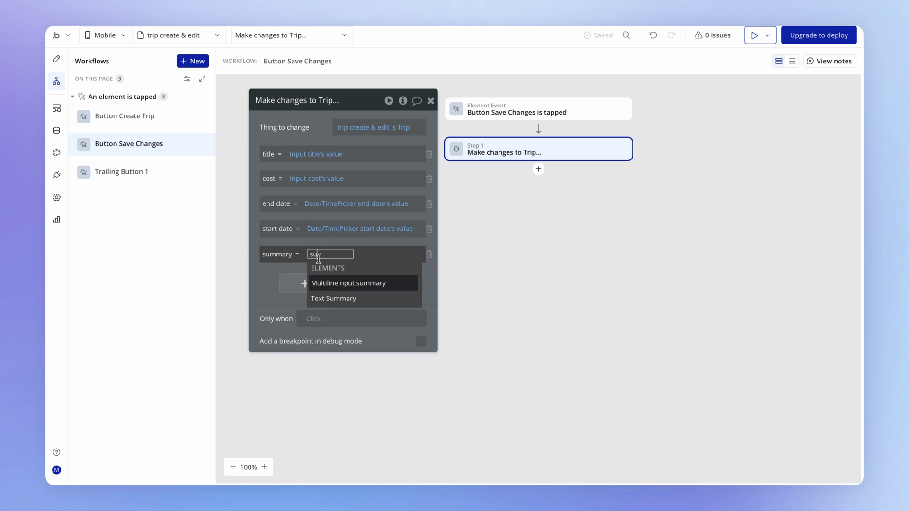
{"action": "left_click", "coordinate": [339, 284]}
{"action": "left_click", "coordinate": [300, 292]}
{"action": "left_click", "coordinate": [596, 195]}
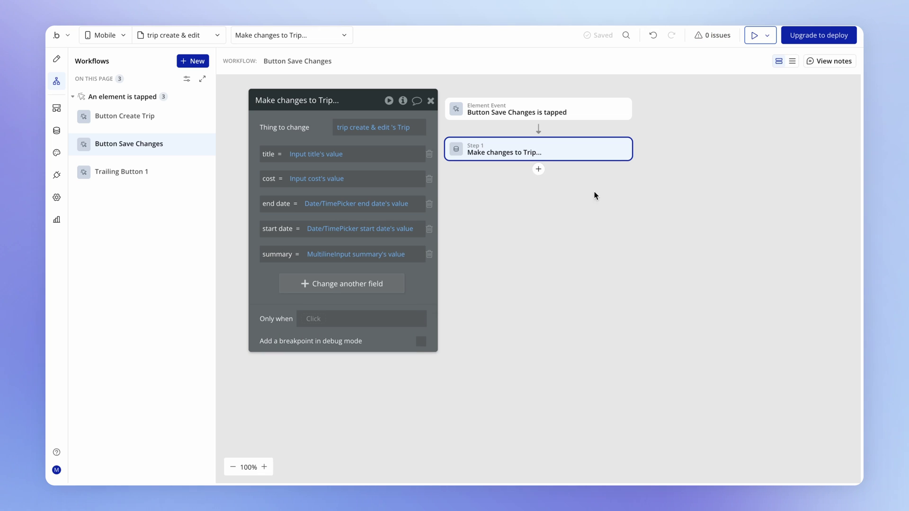
Add a Go to previous mobile view action after the Make changes to Trip step
{"action": "left_click", "coordinate": [539, 170]}
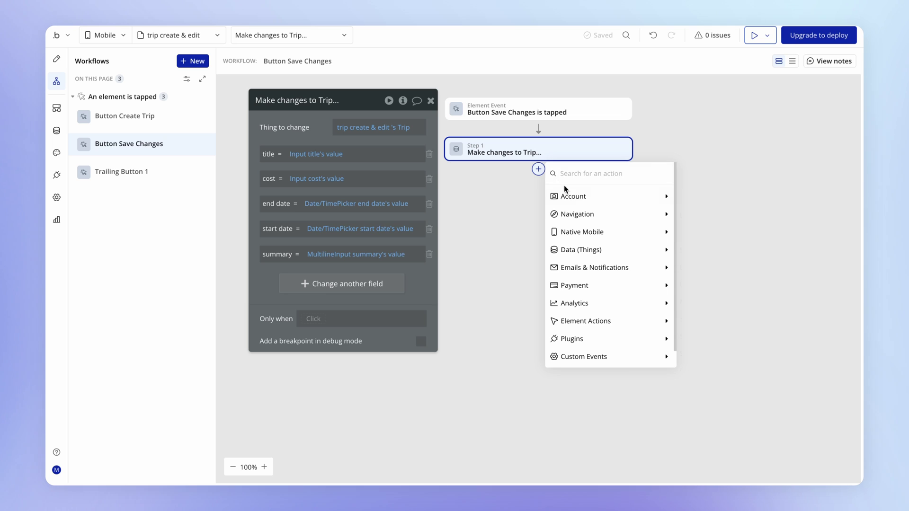
{"action": "mouse_move", "coordinate": [593, 215]}
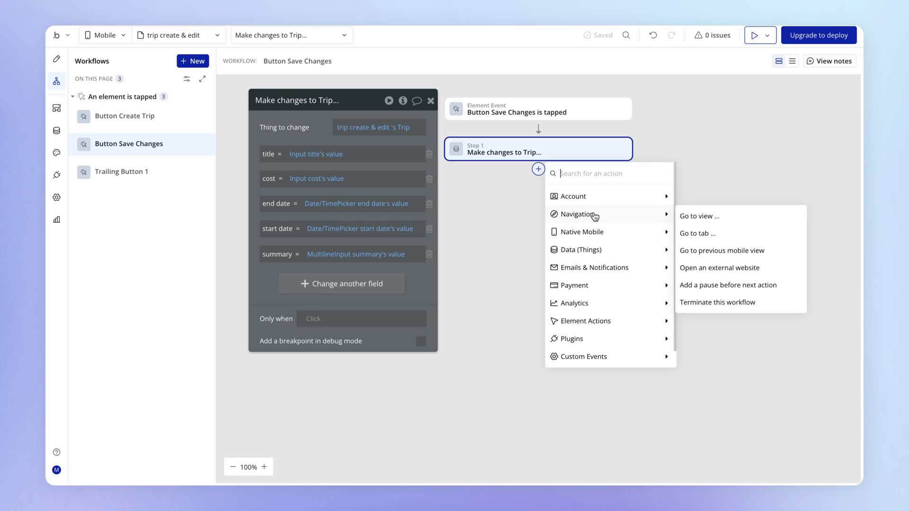
{"action": "left_click", "coordinate": [759, 252]}
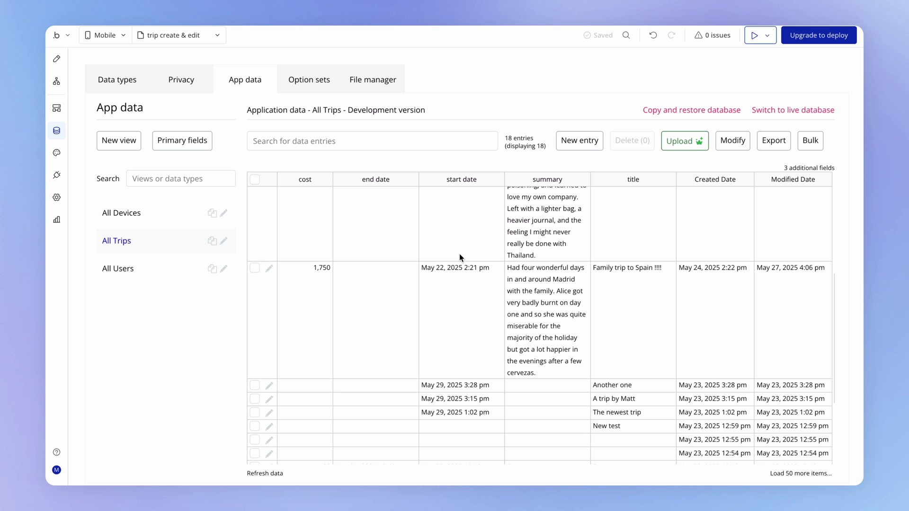
Examine the Family trip to Spain entry in All Trips and refresh the data to check the saved edits
{"action": "scroll", "coordinate": [542, 293], "scroll_direction": "down", "scroll_amount": 2}
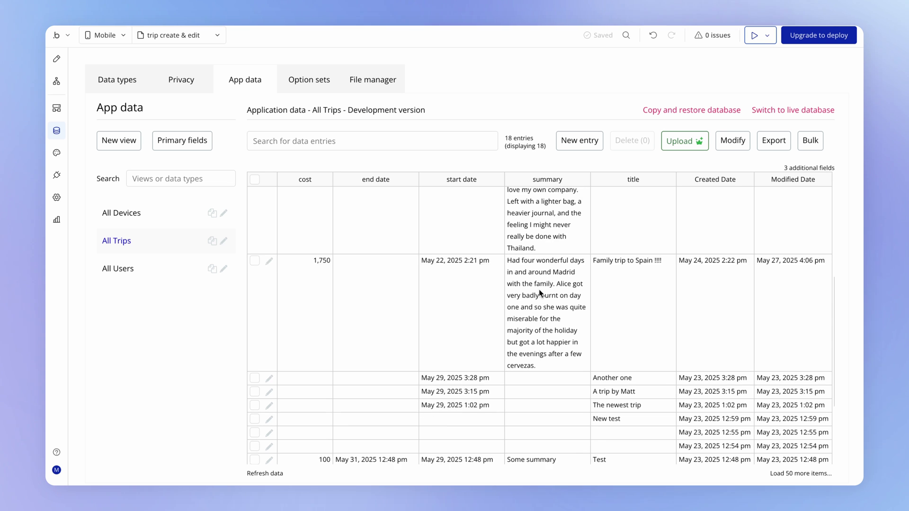
{"action": "scroll", "coordinate": [548, 286], "scroll_direction": "up", "scroll_amount": 3}
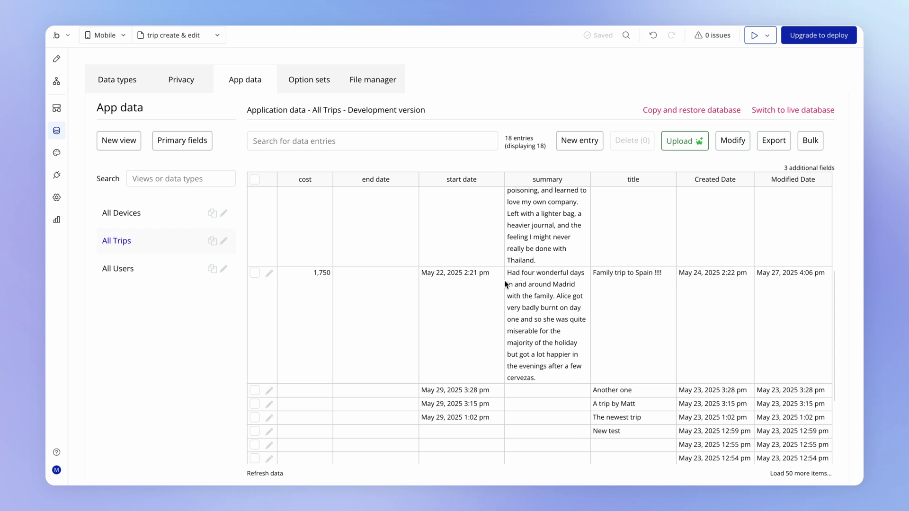
{"action": "scroll", "coordinate": [299, 398], "scroll_direction": "down", "scroll_amount": 1}
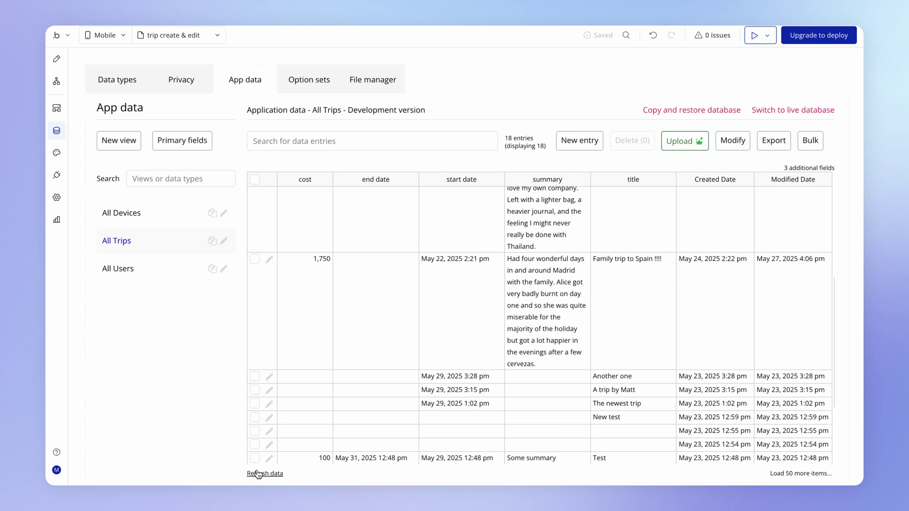
{"action": "left_click", "coordinate": [258, 474]}
{"action": "left_click_drag", "start_coordinate": [650, 284], "coordinate": [321, 299]}
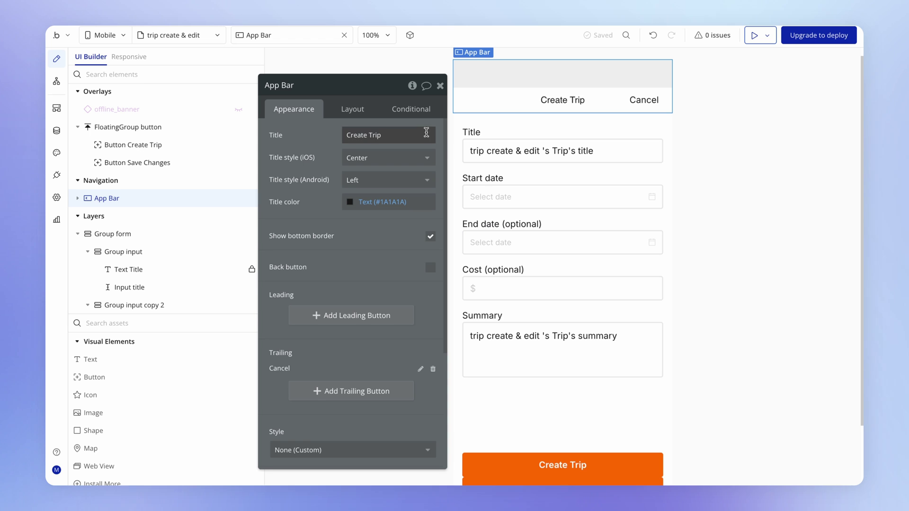
{"action": "triple_click", "coordinate": [342, 134]}
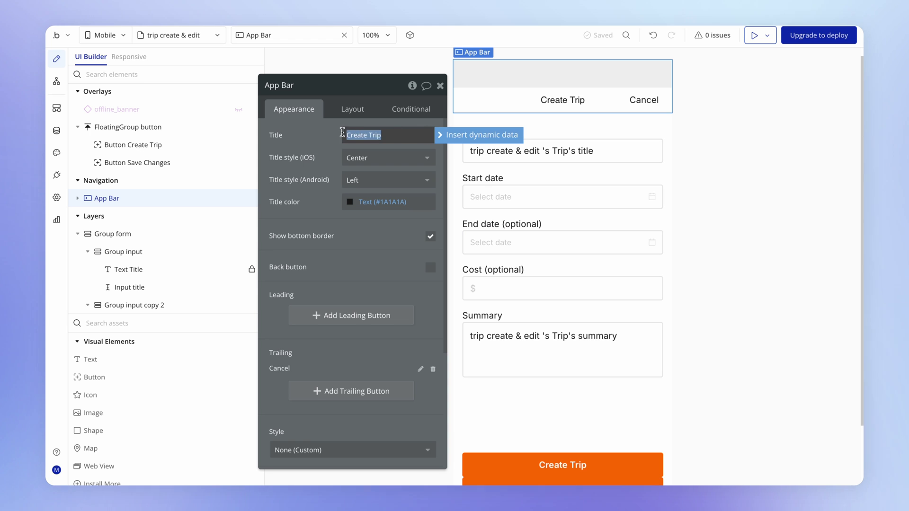
{"action": "left_click", "coordinate": [357, 148]}
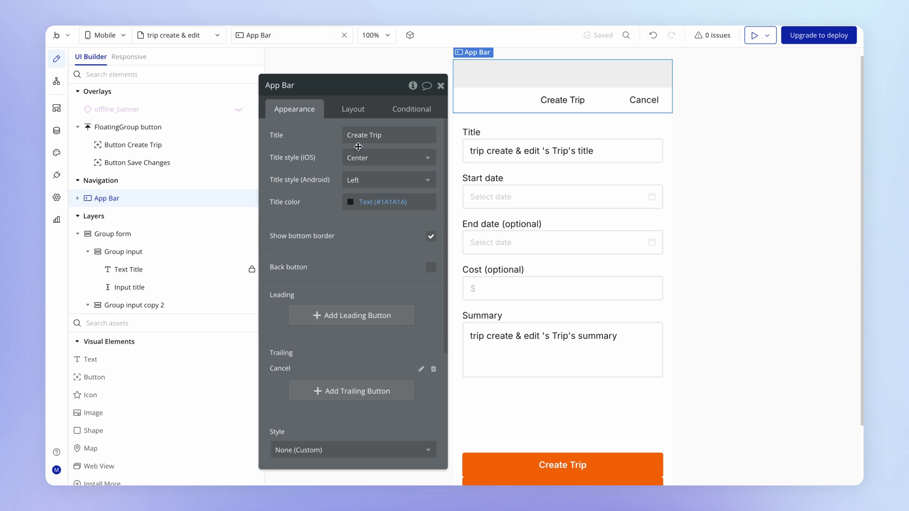
{"action": "triple_click", "coordinate": [378, 136]}
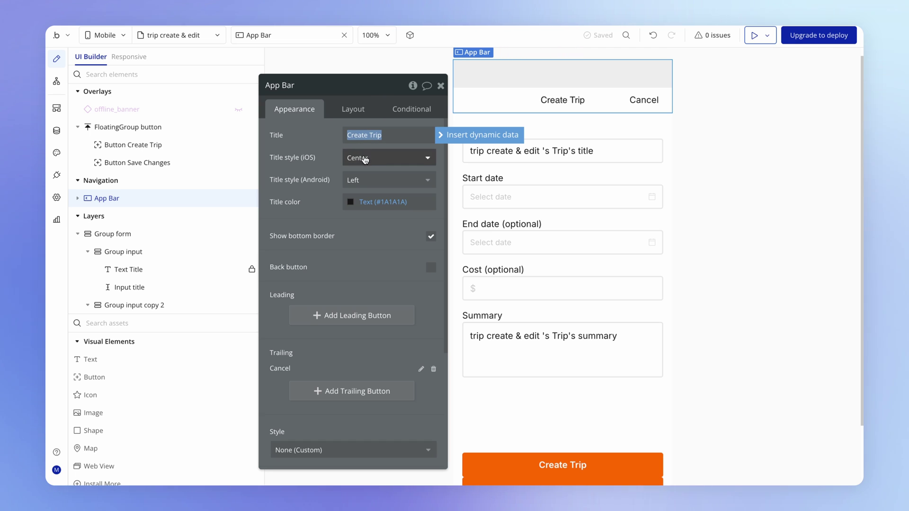
{"action": "left_click", "coordinate": [349, 235]}
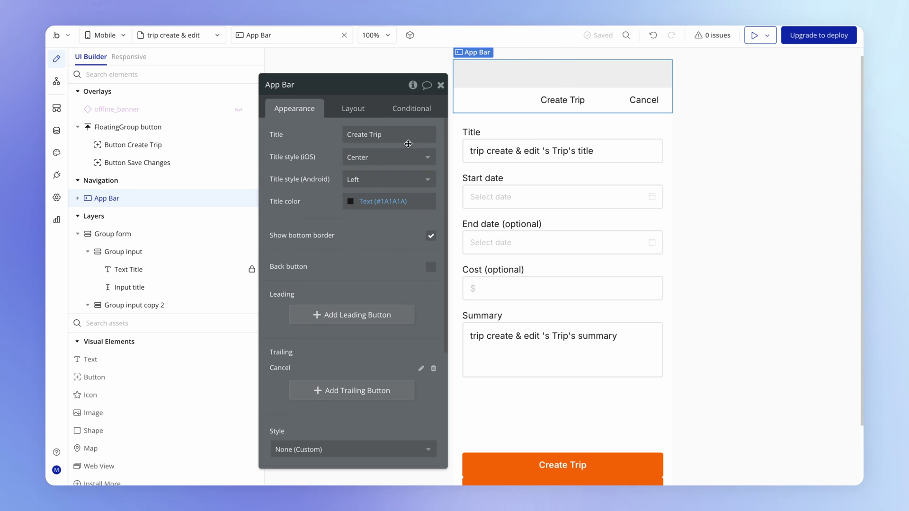
Define a new condition on the App Bar and open its When expression for editing
{"action": "left_click", "coordinate": [422, 113]}
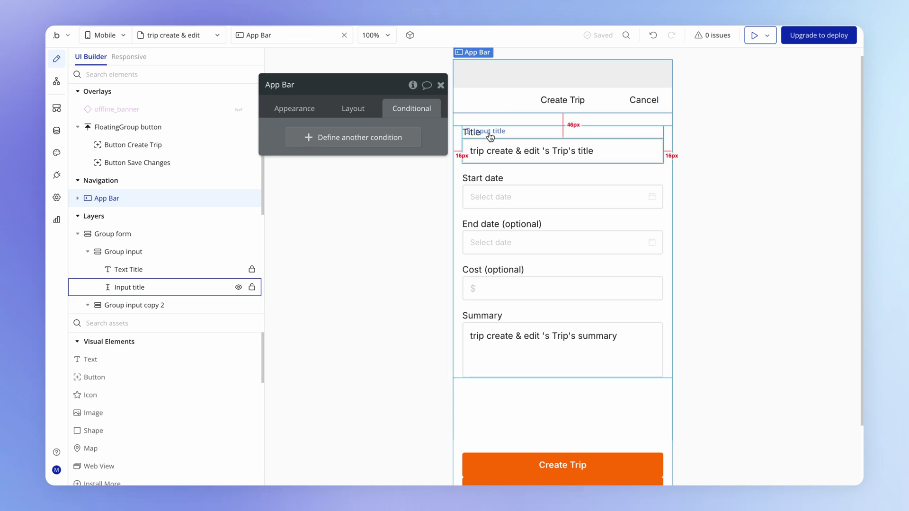
{"action": "left_click", "coordinate": [349, 141]}
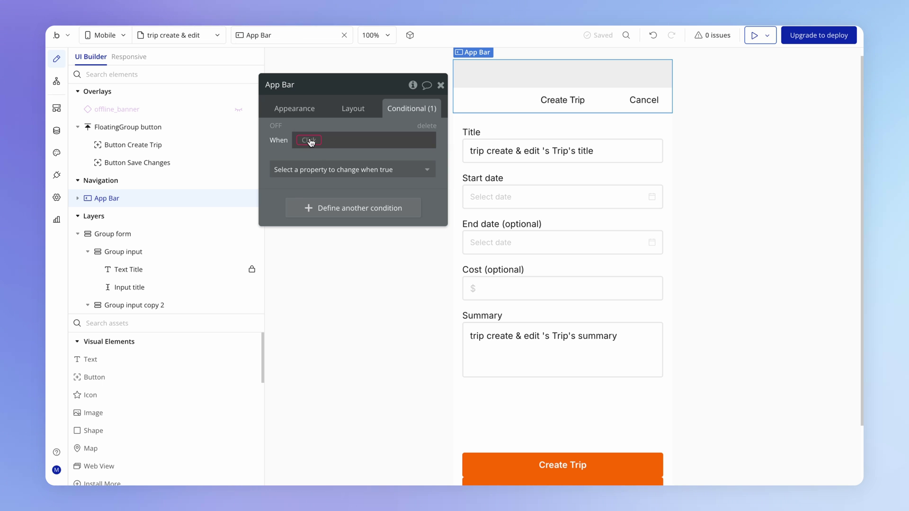
{"action": "left_click", "coordinate": [309, 140]}
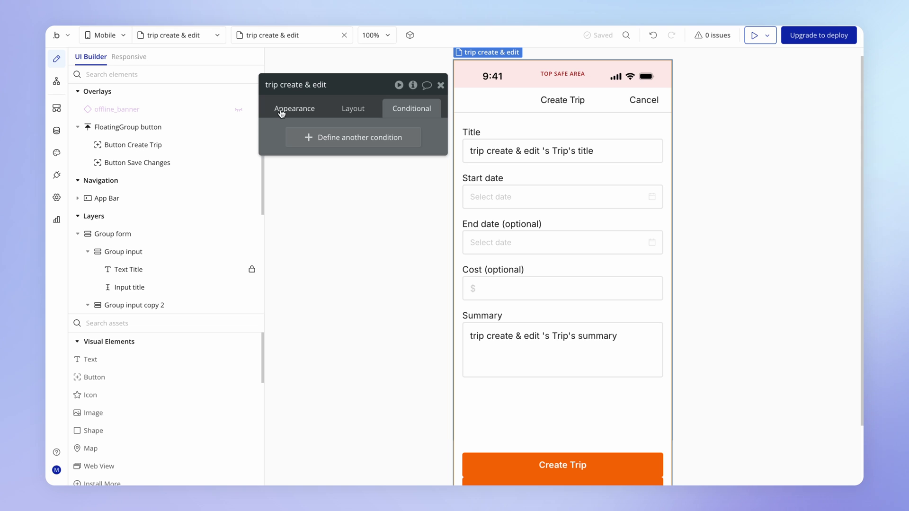
Inspect the Trip property in the trip create & edit view's appearance settings
{"action": "left_click", "coordinate": [282, 113]}
{"action": "left_click_drag", "start_coordinate": [359, 247], "coordinate": [359, 199]}
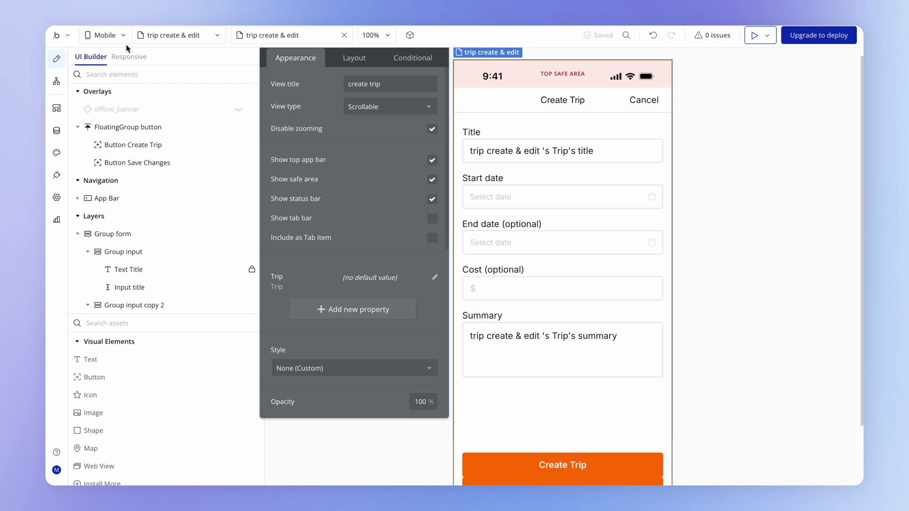
In the trips view, open the plus button's workflow and inspect its Go to view trip create & edit action
{"action": "left_click", "coordinate": [182, 37]}
{"action": "left_click", "coordinate": [234, 151]}
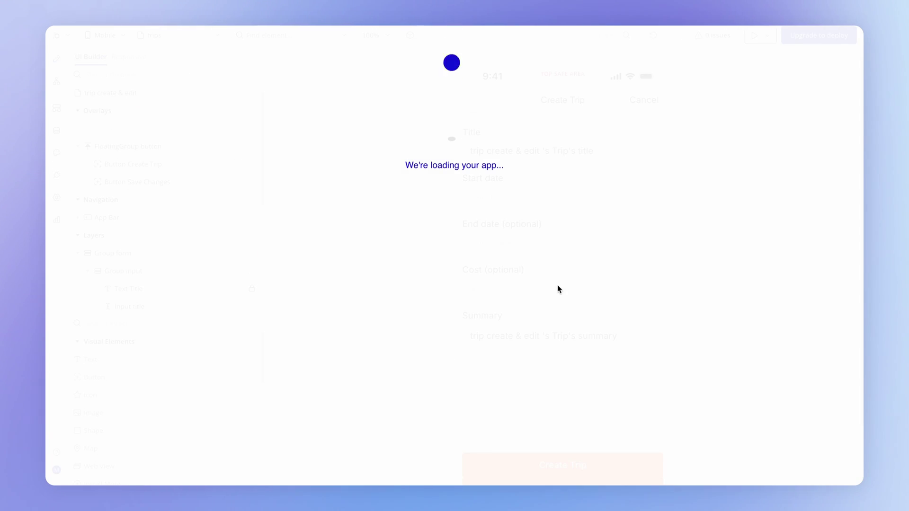
{"action": "left_click", "coordinate": [629, 375]}
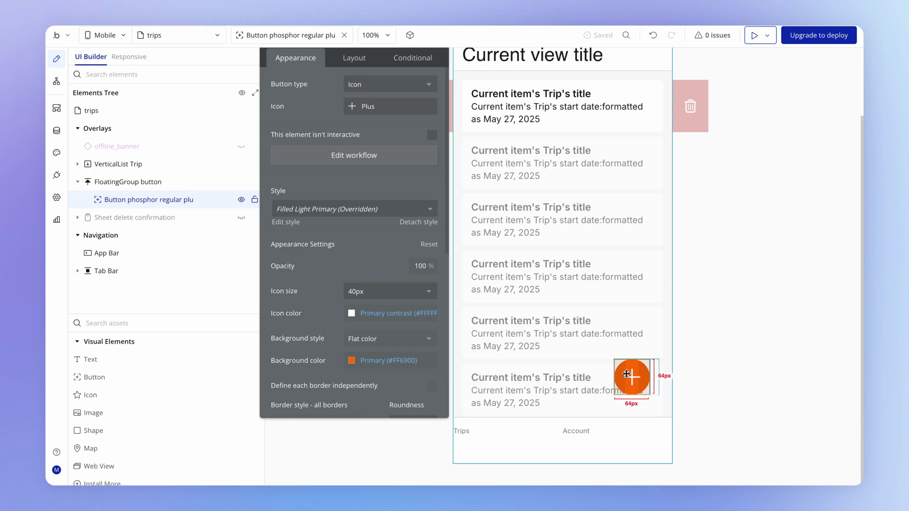
{"action": "left_click_drag", "start_coordinate": [300, 169], "coordinate": [297, 184]}
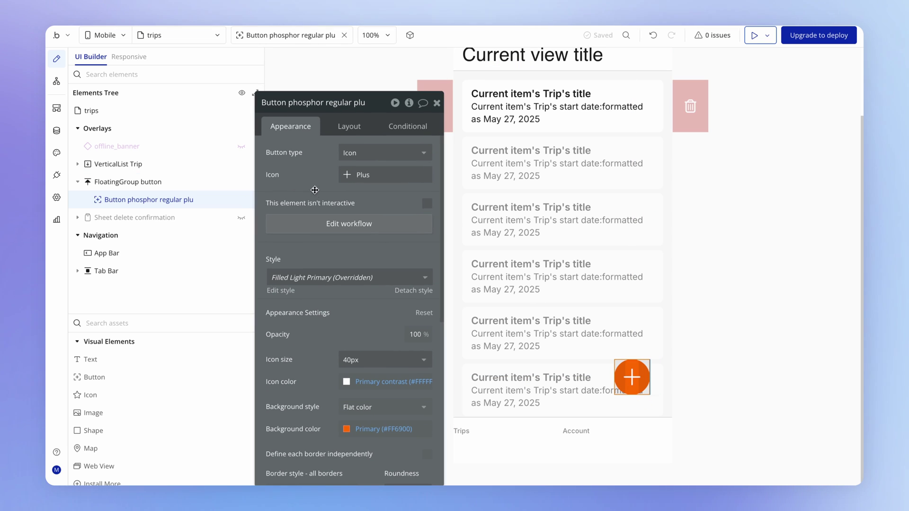
{"action": "left_click", "coordinate": [338, 225]}
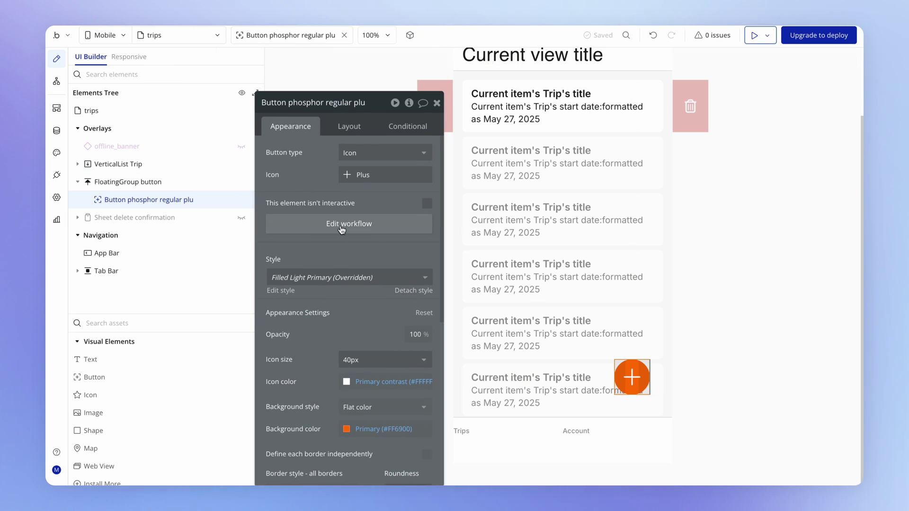
{"action": "left_click", "coordinate": [514, 153]}
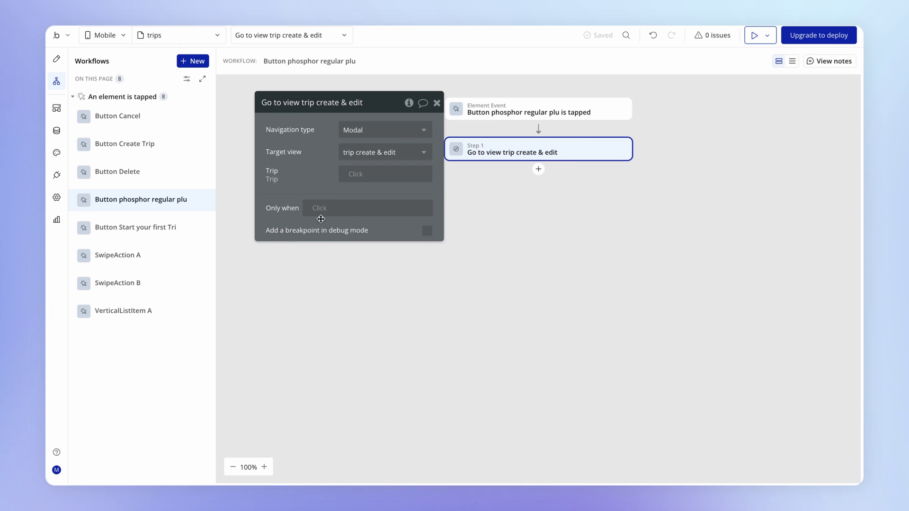
In the trip details view, open the pencil button's workflow and inspect its first action
{"action": "left_click", "coordinate": [211, 38]}
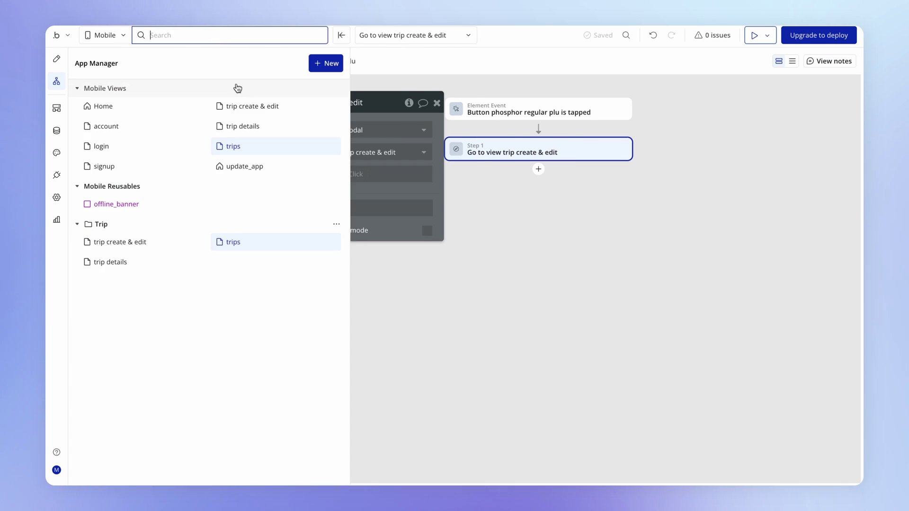
{"action": "left_click", "coordinate": [254, 123]}
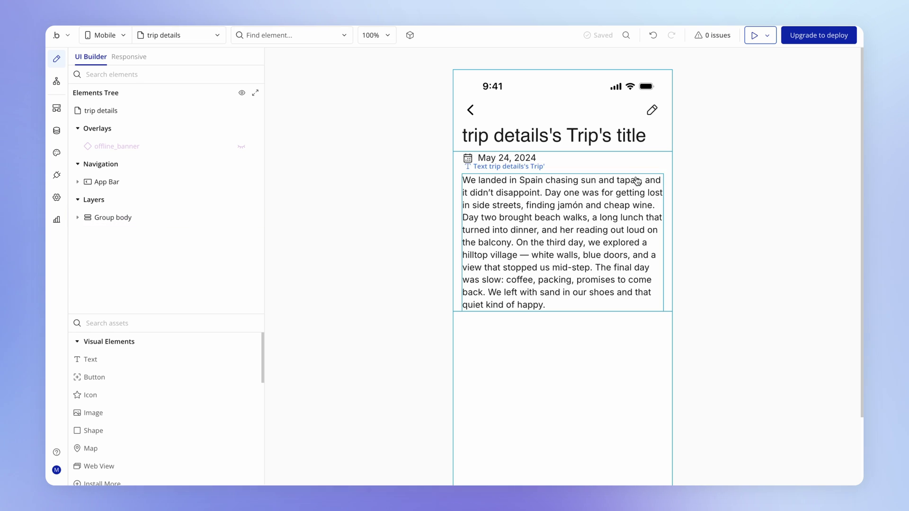
{"action": "left_click", "coordinate": [652, 112]}
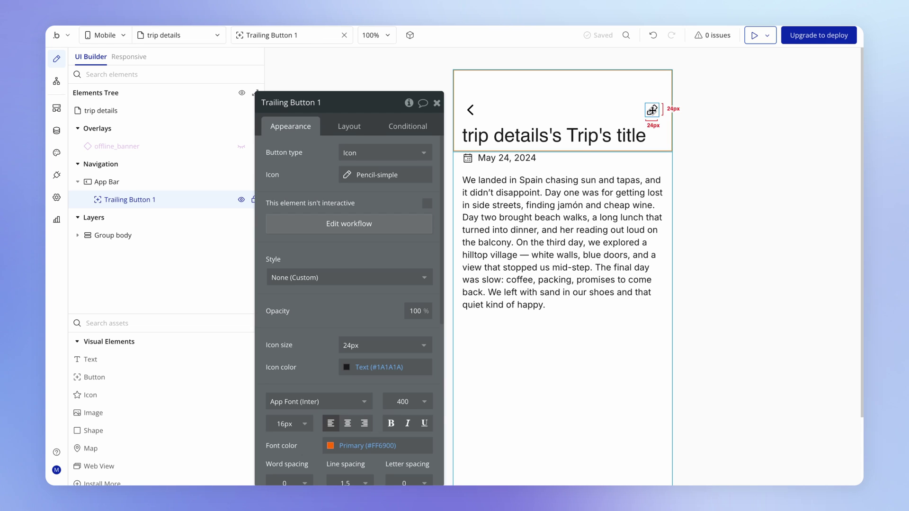
{"action": "left_click", "coordinate": [382, 225]}
{"action": "left_click", "coordinate": [566, 154]}
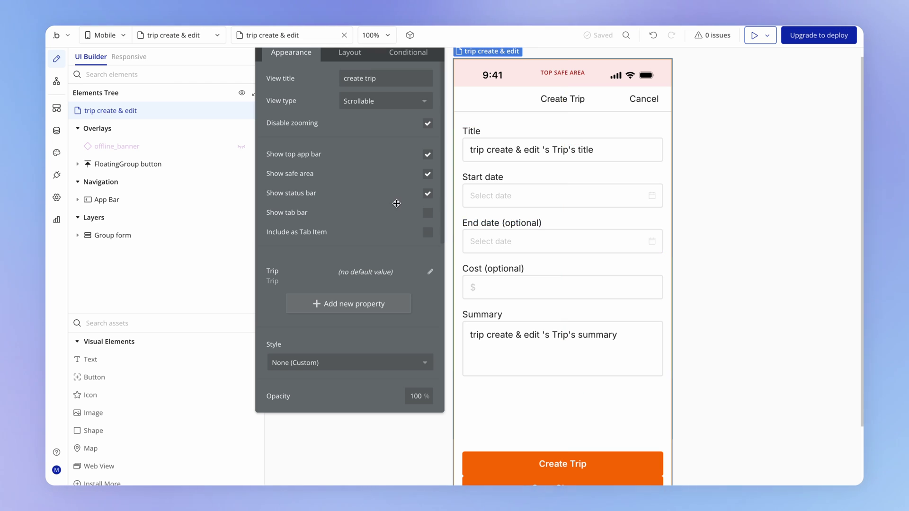
Set the App Bar's condition in the trip create & edit view to trip create & edit's Trip is not empty
{"action": "left_click_drag", "start_coordinate": [396, 203], "coordinate": [401, 233]}
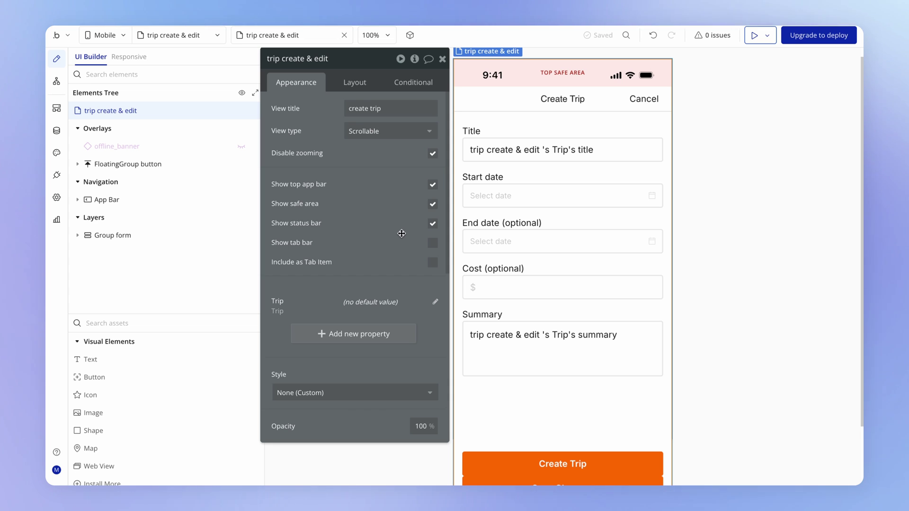
{"action": "left_click", "coordinate": [564, 101]}
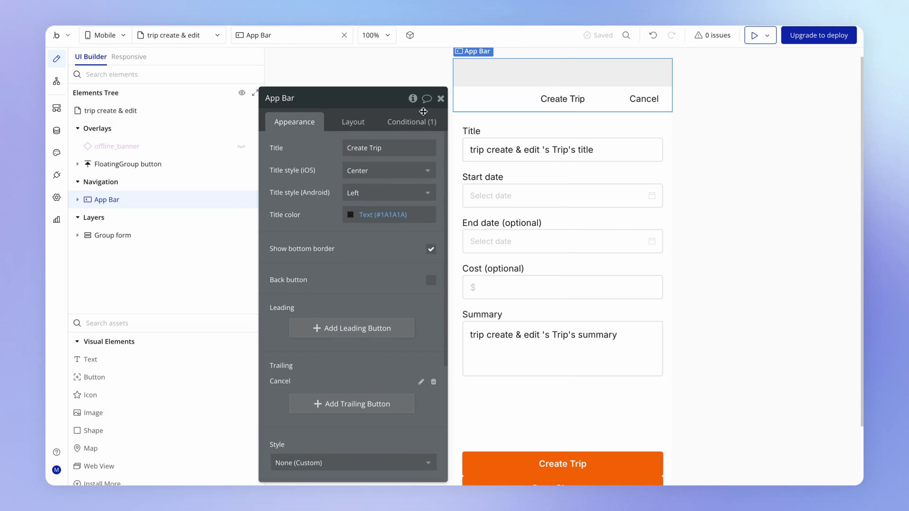
{"action": "left_click", "coordinate": [420, 122]}
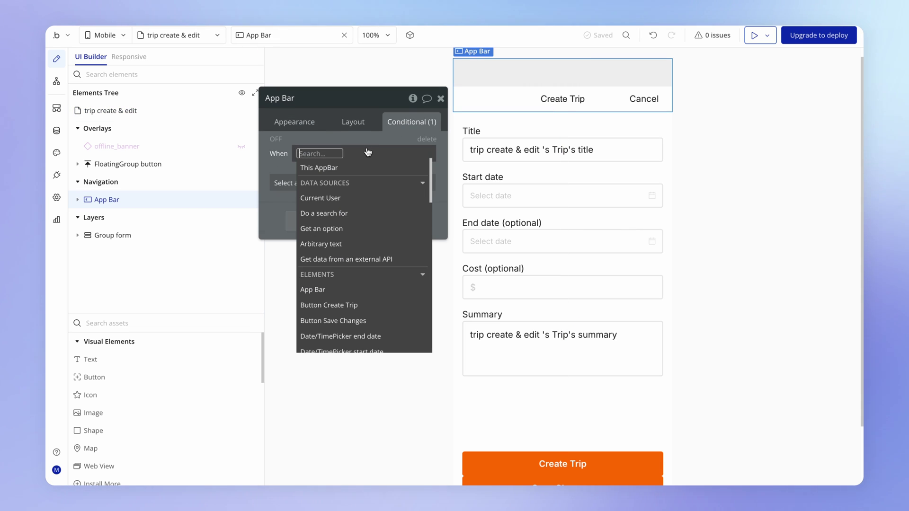
{"action": "type", "text": "tr"}
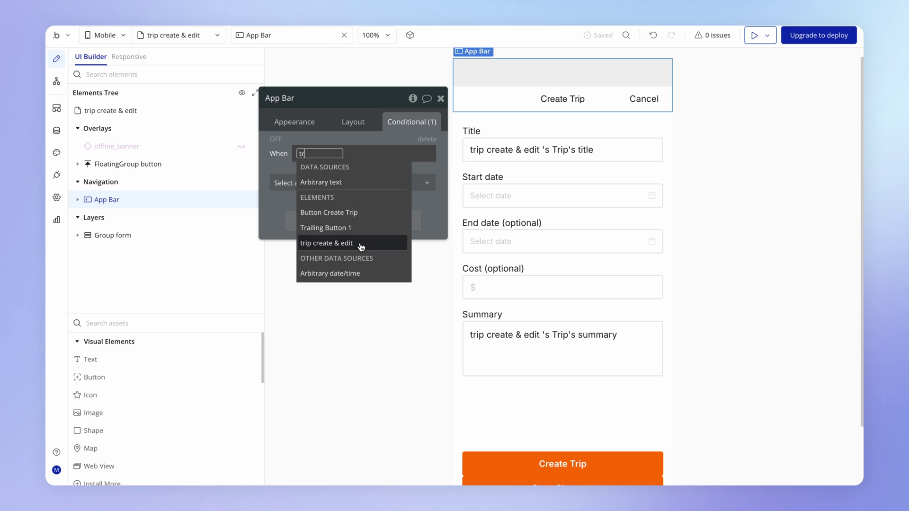
{"action": "mouse_move", "coordinate": [361, 247]}
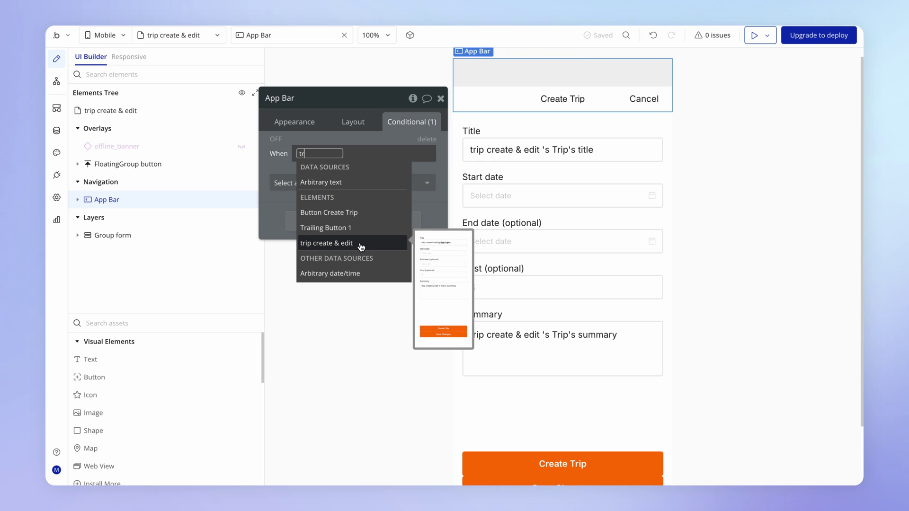
{"action": "left_click", "coordinate": [361, 243]}
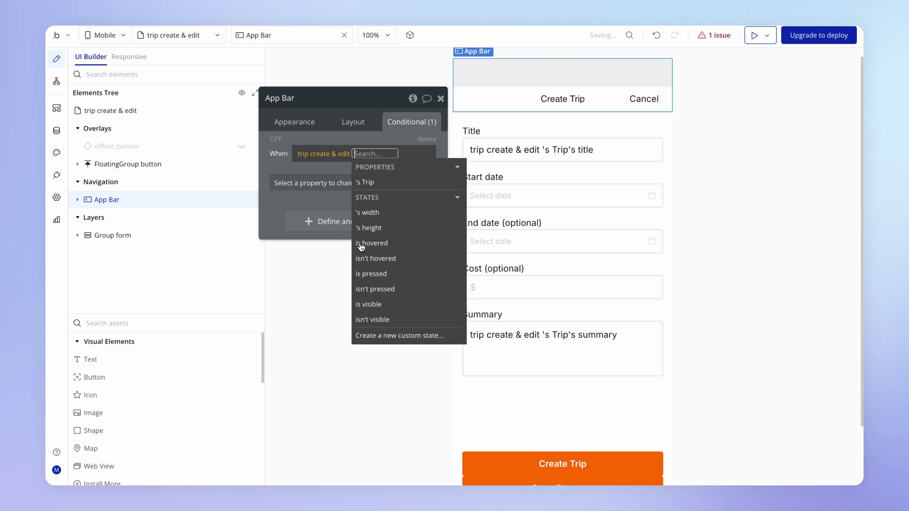
{"action": "left_click", "coordinate": [391, 183]}
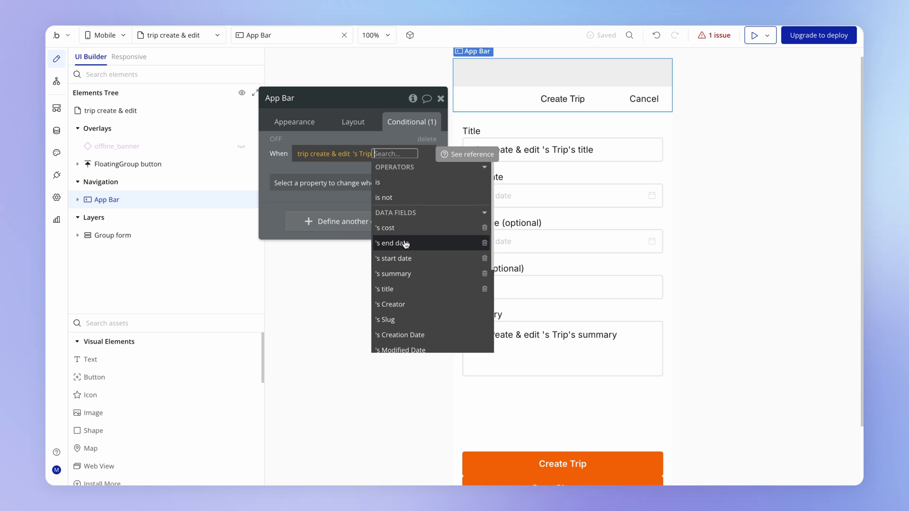
{"action": "scroll", "coordinate": [407, 242], "scroll_direction": "down", "scroll_amount": 3}
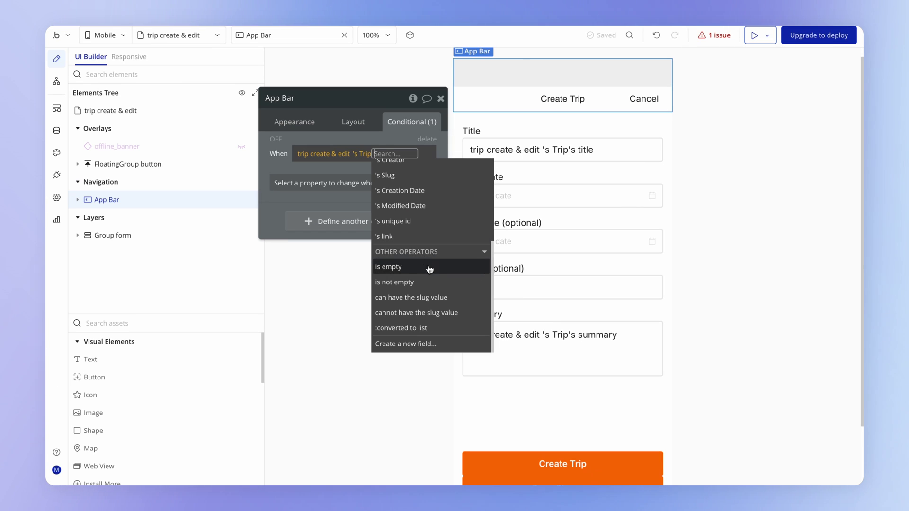
{"action": "left_click", "coordinate": [413, 284]}
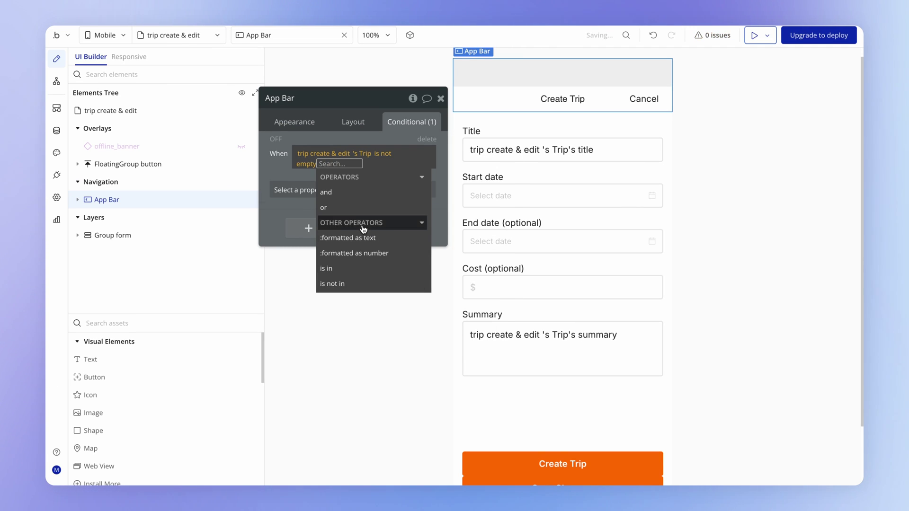
Make the App Bar's condition change the Title property to Edit Trip
{"action": "left_click", "coordinate": [300, 185]}
{"action": "left_click", "coordinate": [302, 185]}
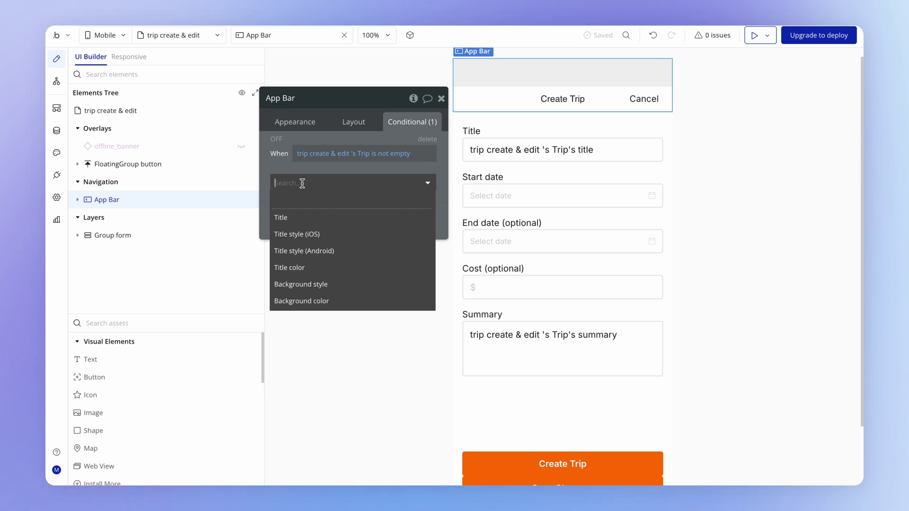
{"action": "left_click", "coordinate": [316, 219]}
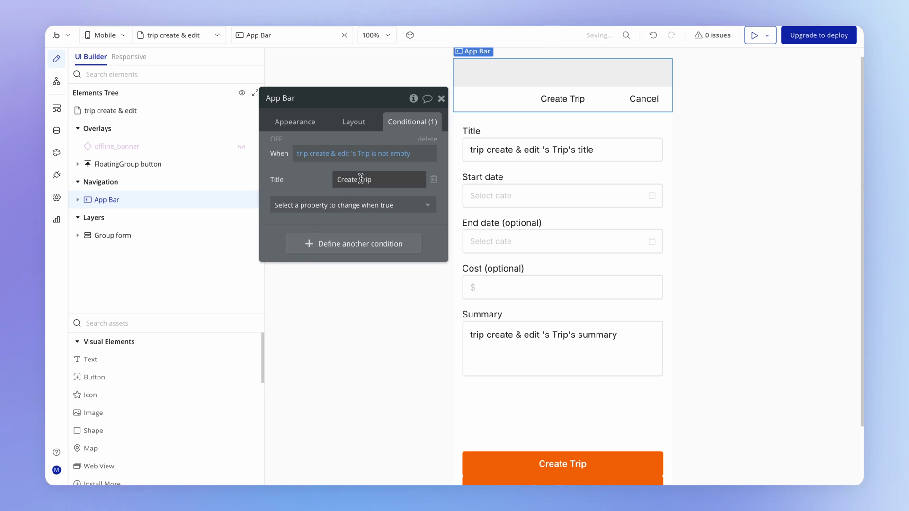
{"action": "left_click", "coordinate": [341, 179]}
{"action": "double_click", "coordinate": [349, 179]}
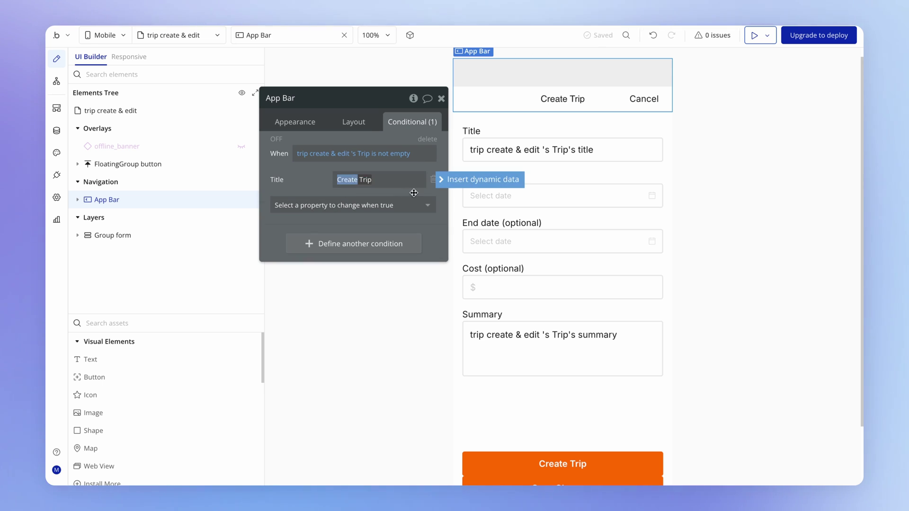
{"action": "type", "text": "Edit"}
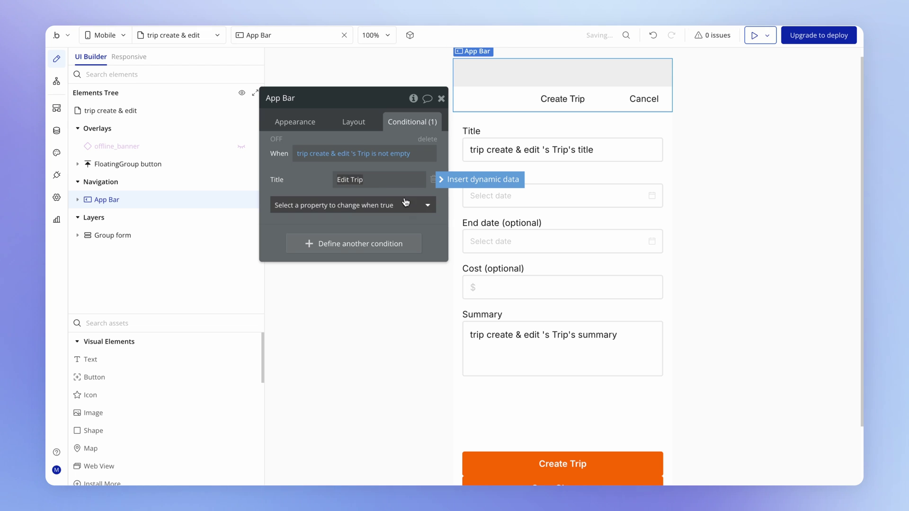
{"action": "left_click", "coordinate": [285, 183]}
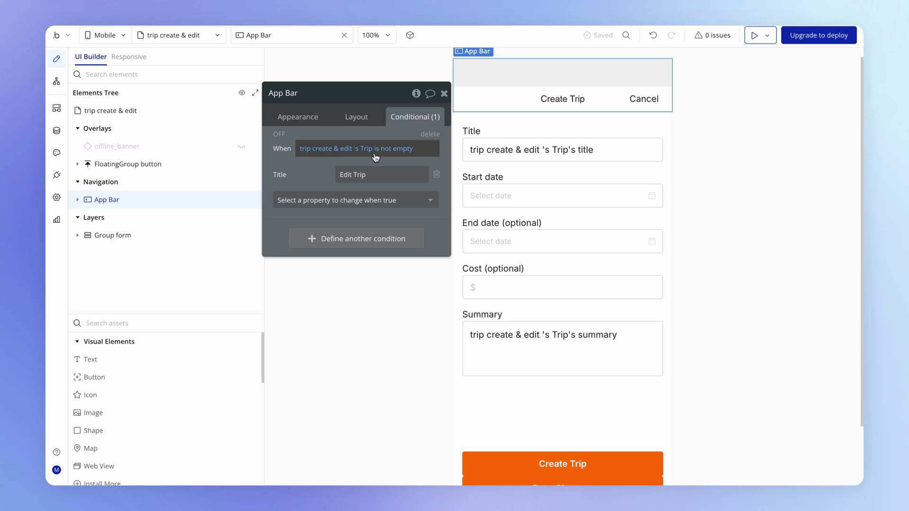
{"action": "mouse_move", "coordinate": [376, 157]}
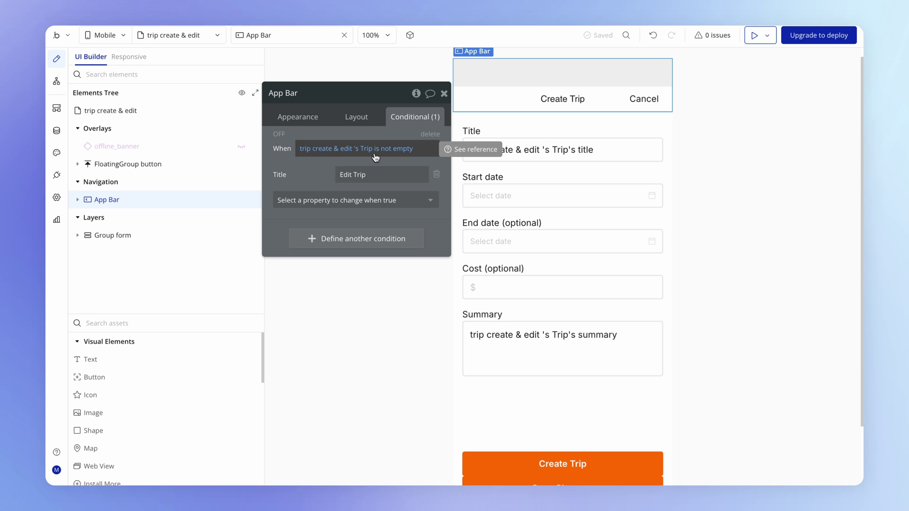
Replace the App Bar's default title with the dynamic expression trip create & edit's Trip is empty:formatted as text
{"action": "left_click", "coordinate": [306, 116]}
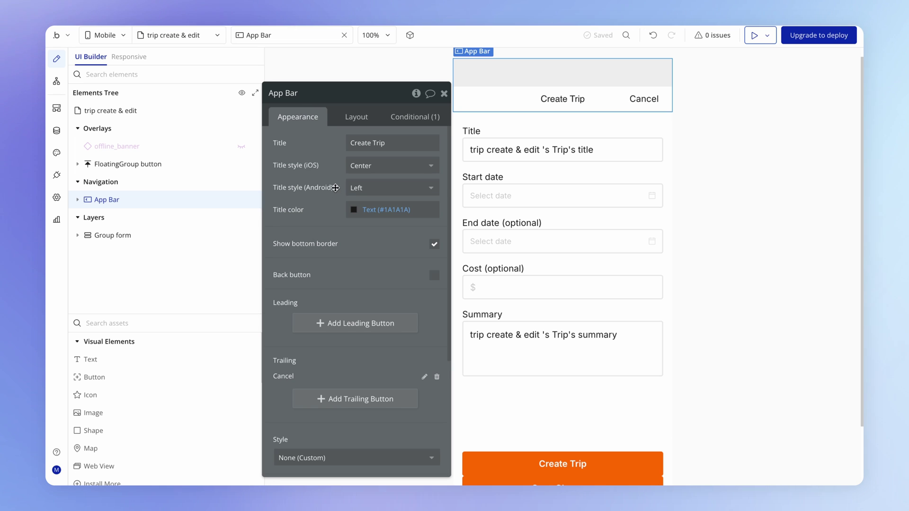
{"action": "mouse_move", "coordinate": [335, 188]}
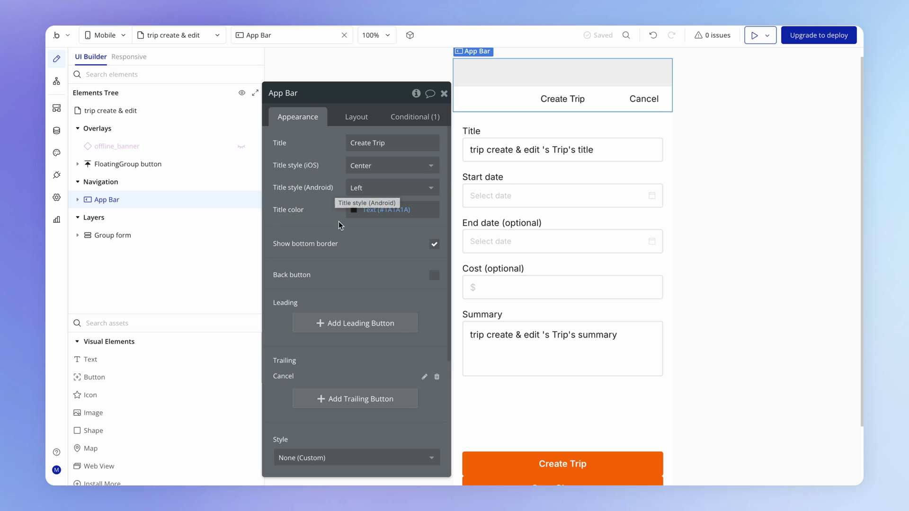
{"action": "left_click", "coordinate": [382, 148]}
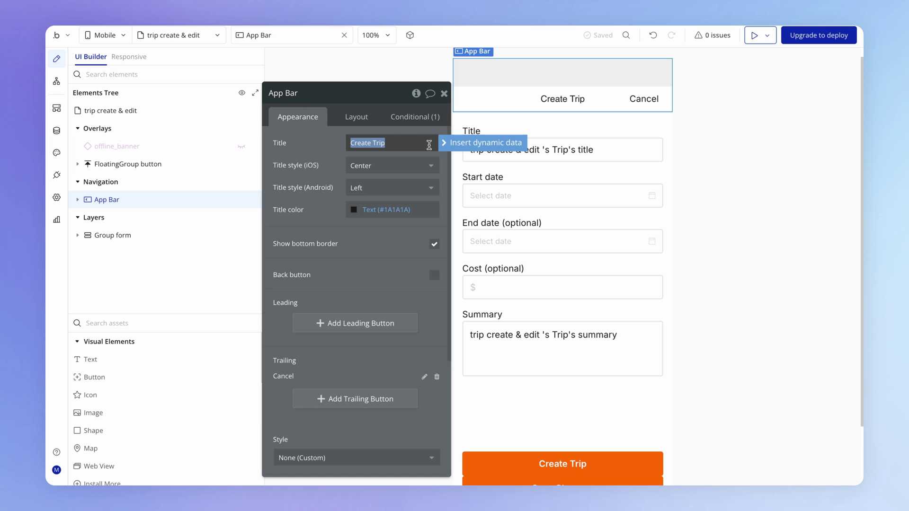
{"action": "left_click", "coordinate": [455, 144]}
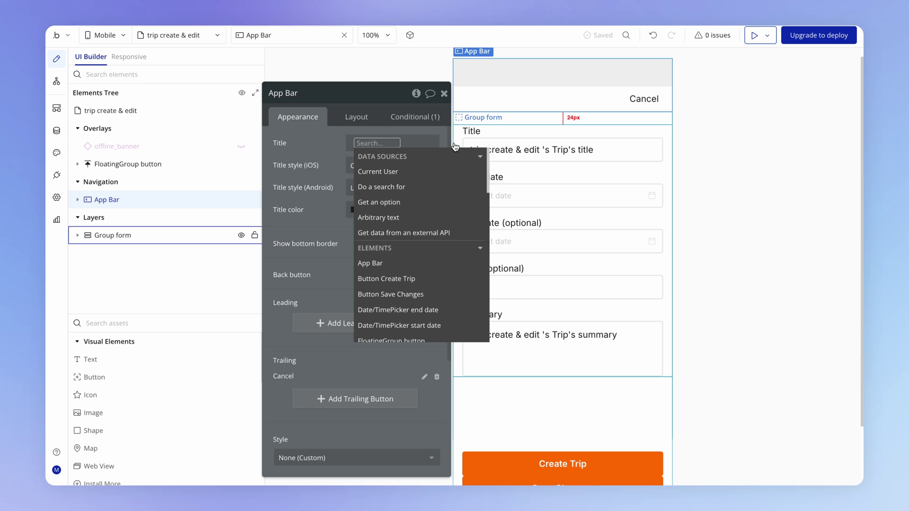
{"action": "type", "text": "tri"}
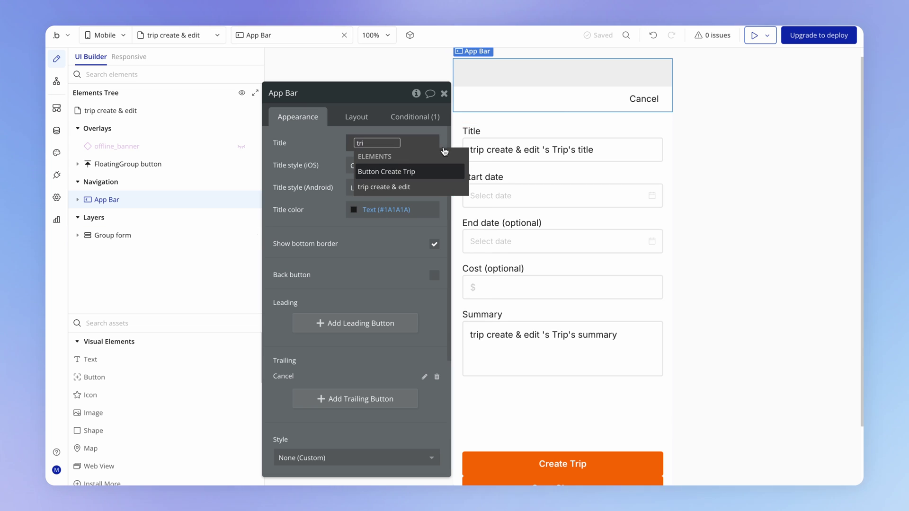
{"action": "left_click", "coordinate": [404, 189]}
{"action": "left_click", "coordinate": [404, 183]}
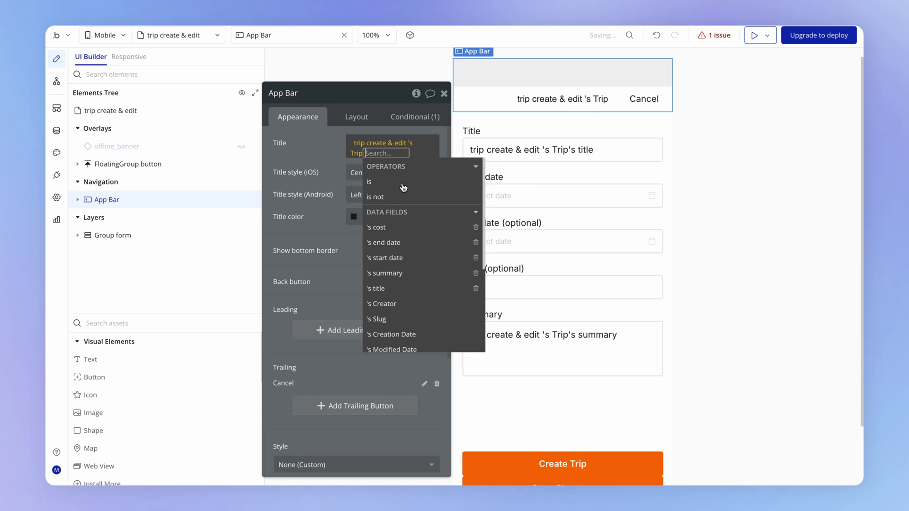
{"action": "type", "text": "em"}
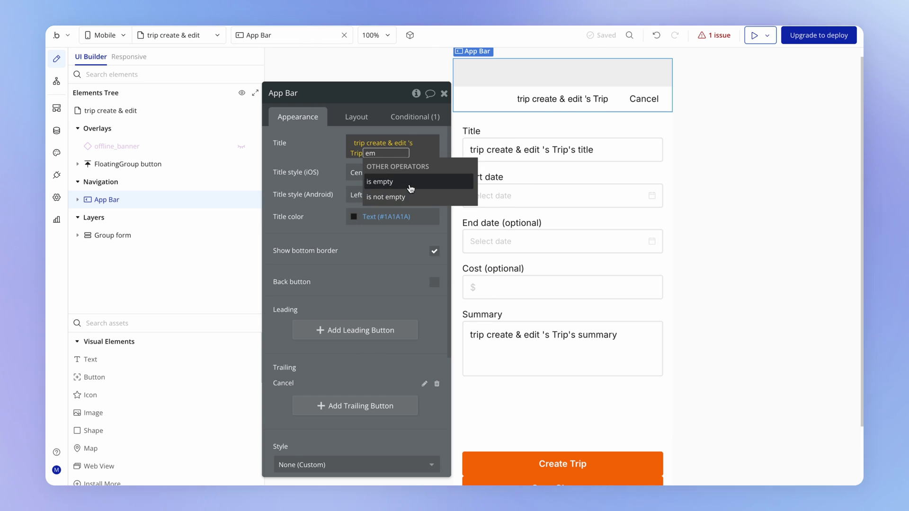
{"action": "left_click", "coordinate": [405, 184]}
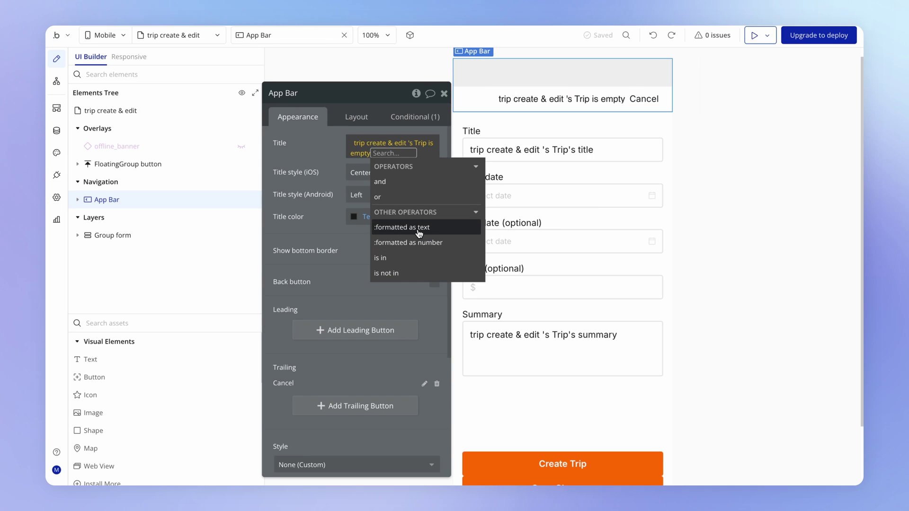
{"action": "left_click", "coordinate": [422, 258]}
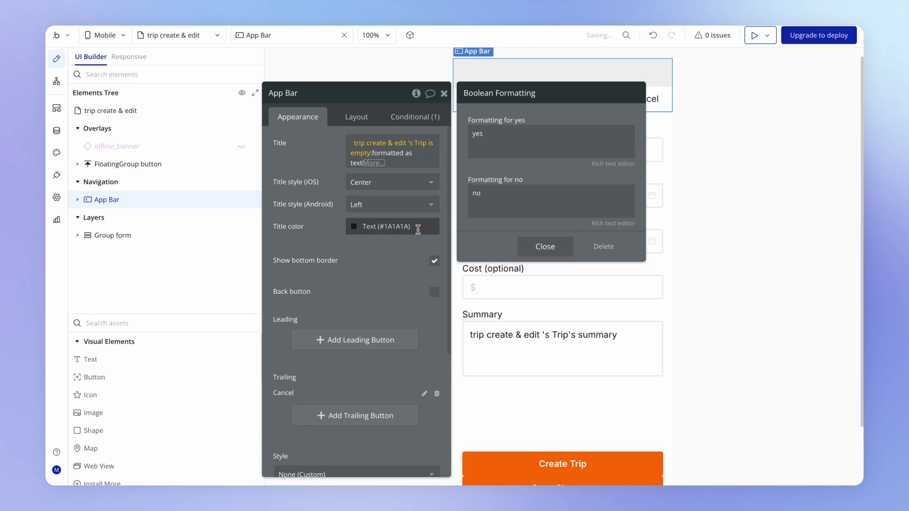
Format the title expression as Create Trip for yes and Edit Trip for no, and close the formatting settings
{"action": "triple_click", "coordinate": [527, 142]}
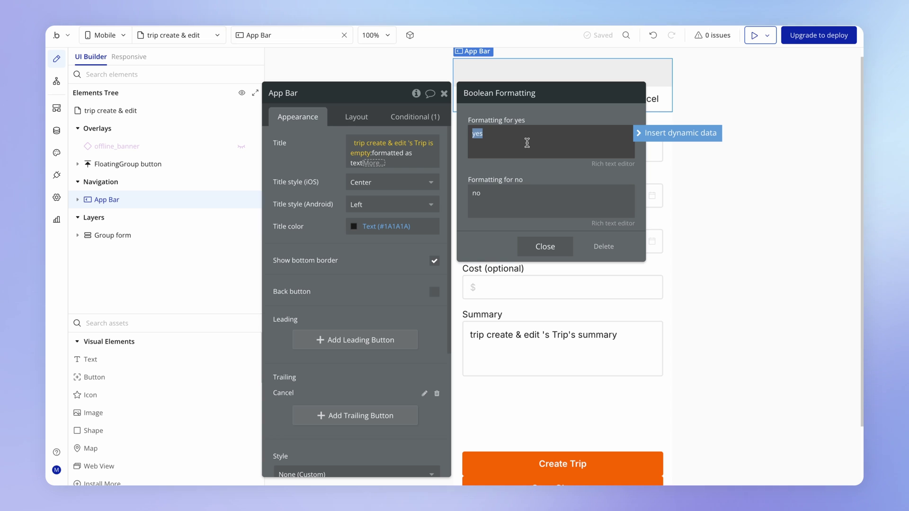
{"action": "type", "text": "Create Trip"}
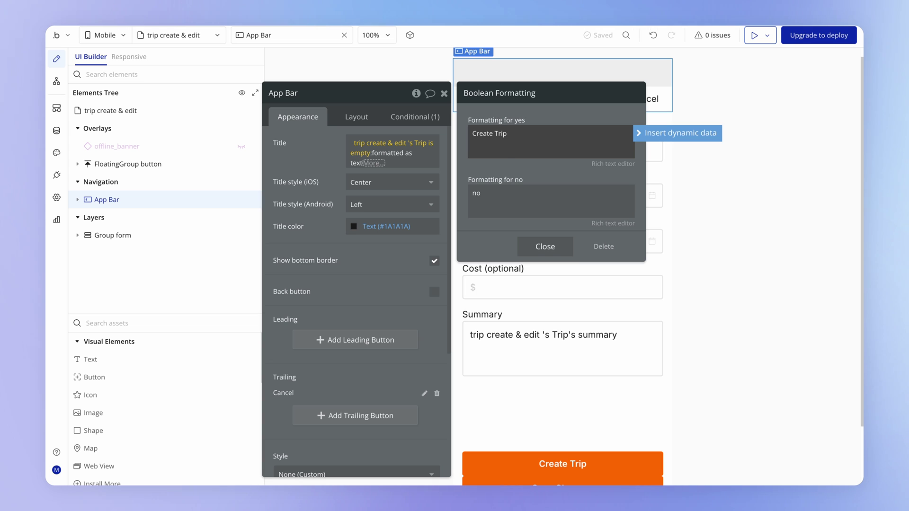
{"action": "key", "text": "ctrl+a"}
{"action": "left_click", "coordinate": [512, 203]}
{"action": "key", "text": "ctrl+a"}
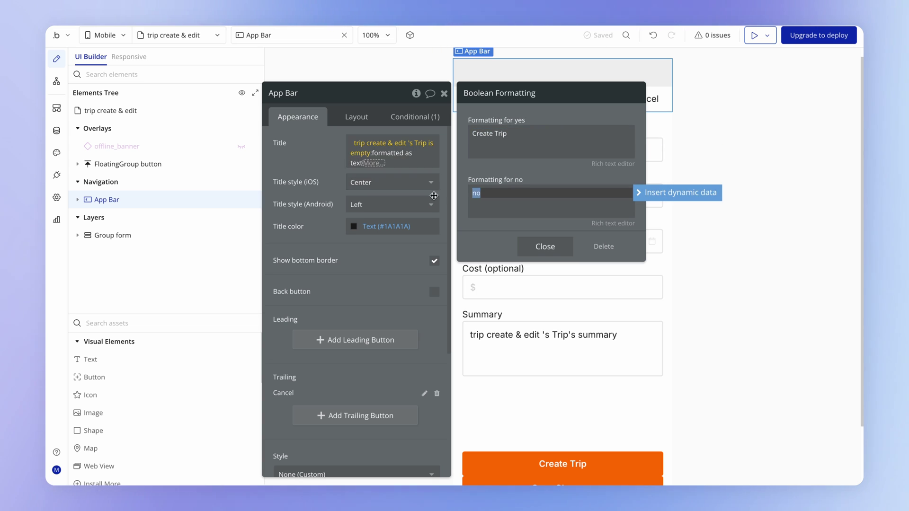
{"action": "key", "text": "BackSpace"}
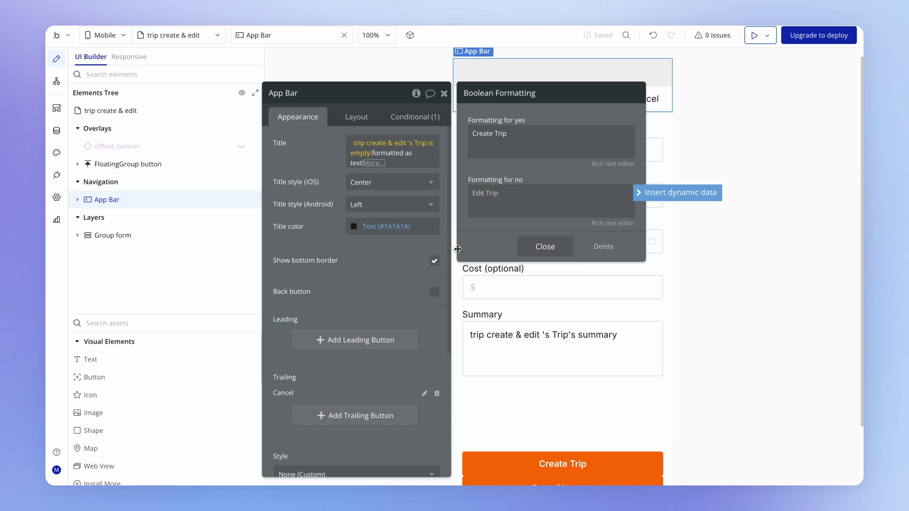
{"action": "left_click", "coordinate": [545, 246]}
{"action": "left_click", "coordinate": [329, 194]}
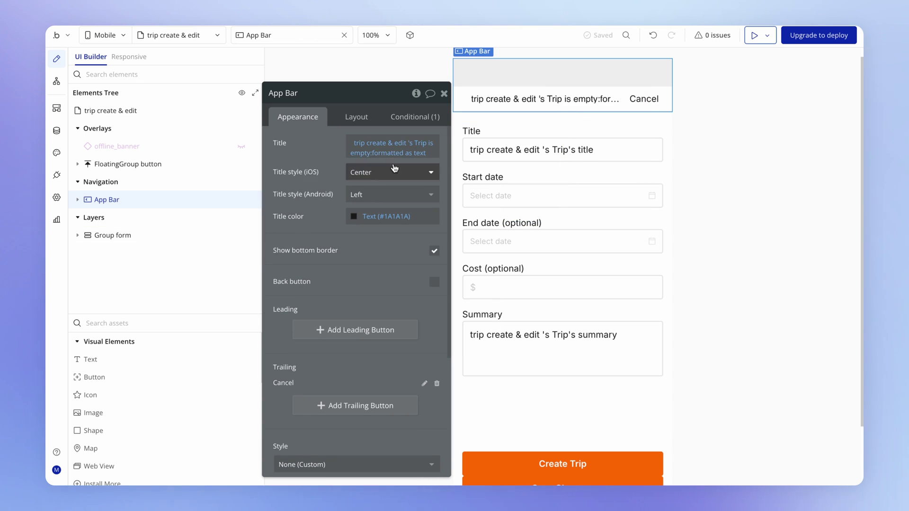
Delete the App Bar's condition that changes the title when the Trip is not empty
{"action": "left_click", "coordinate": [412, 117]}
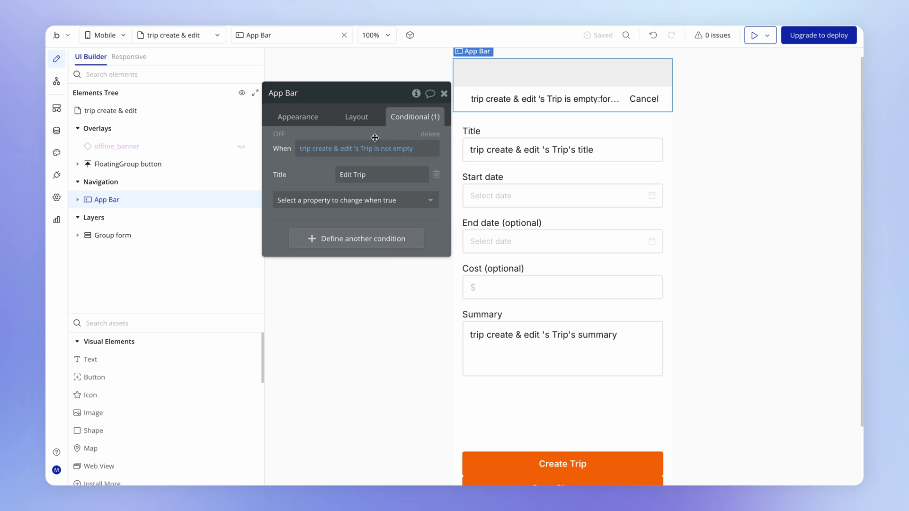
{"action": "left_click", "coordinate": [429, 134]}
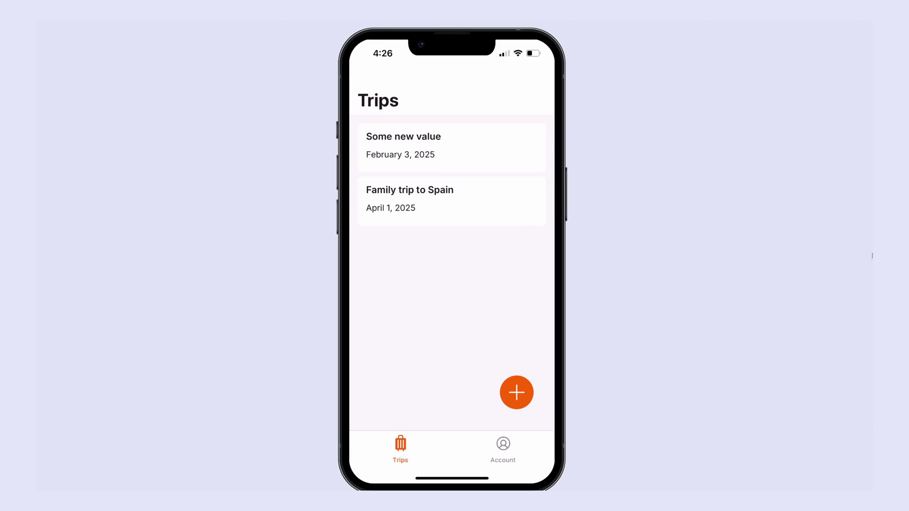
Start adding a new trip in the mobile preview to check the create view's title
{"action": "left_click", "coordinate": [517, 392]}
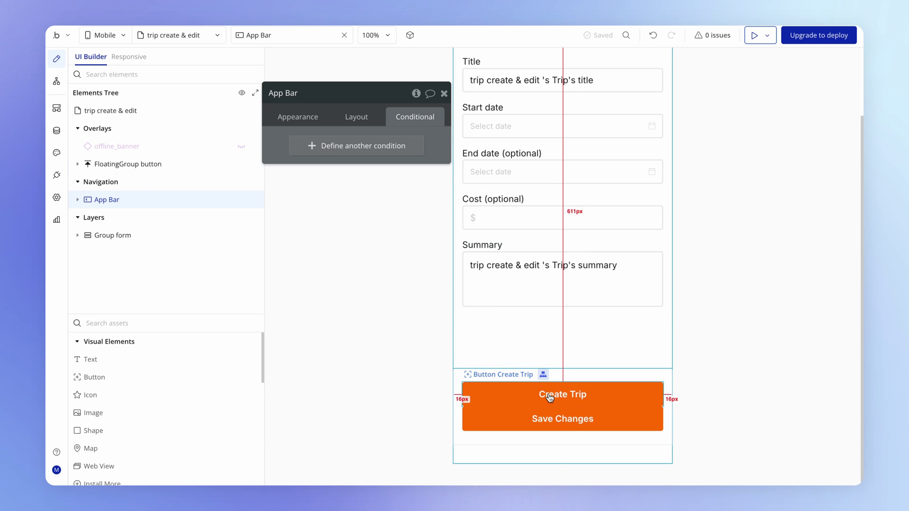
Set the Create Trip button to be hidden on view load
{"action": "left_click", "coordinate": [549, 394]}
{"action": "left_click_drag", "start_coordinate": [388, 175], "coordinate": [382, 146]}
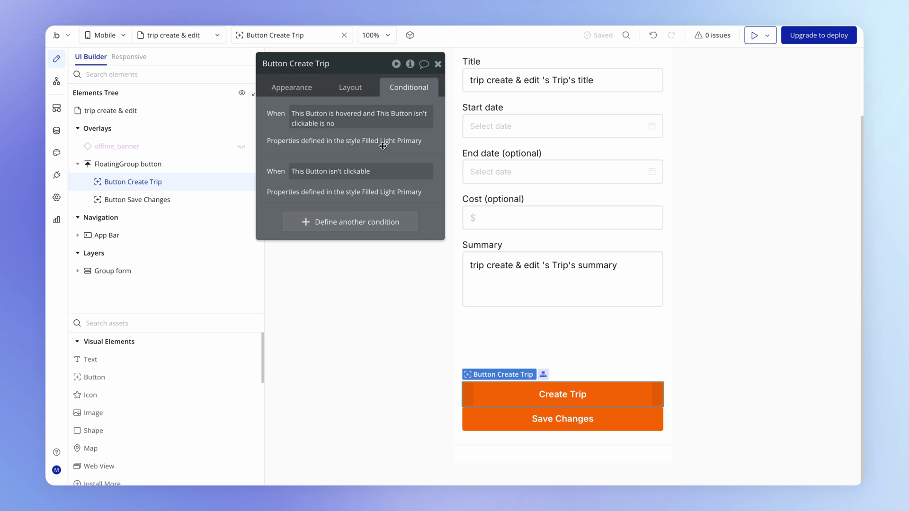
{"action": "left_click", "coordinate": [352, 89]}
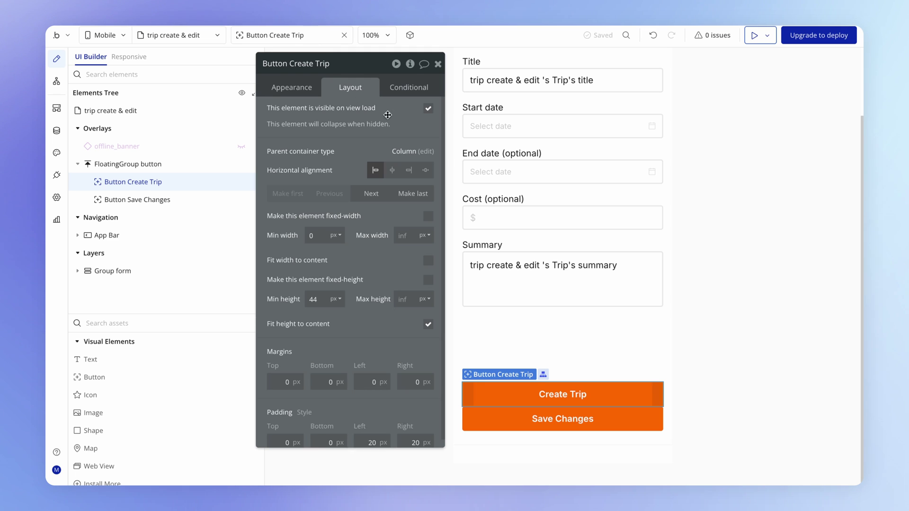
{"action": "left_click", "coordinate": [428, 108]}
Add a condition to the Create Trip button that makes it visible when trip create & edit's Trip is empty
{"action": "left_click", "coordinate": [402, 90]}
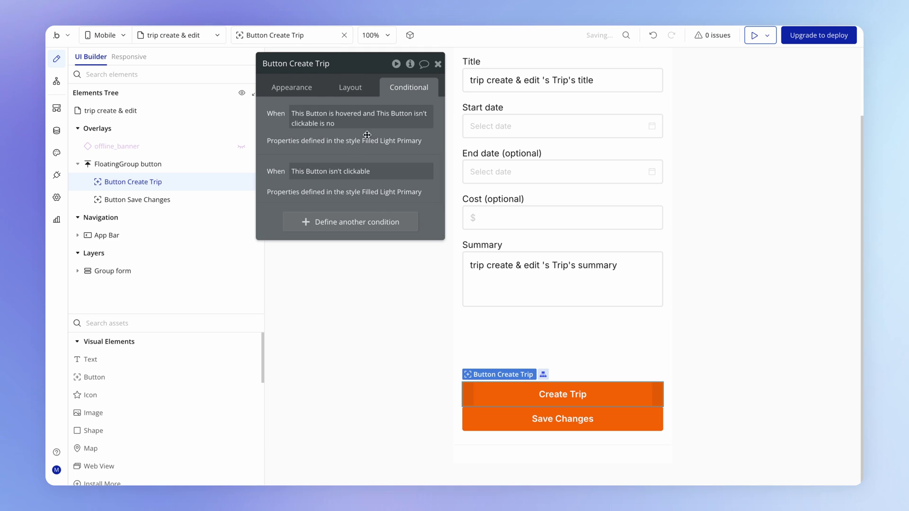
{"action": "left_click", "coordinate": [342, 227]}
{"action": "left_click", "coordinate": [307, 228]}
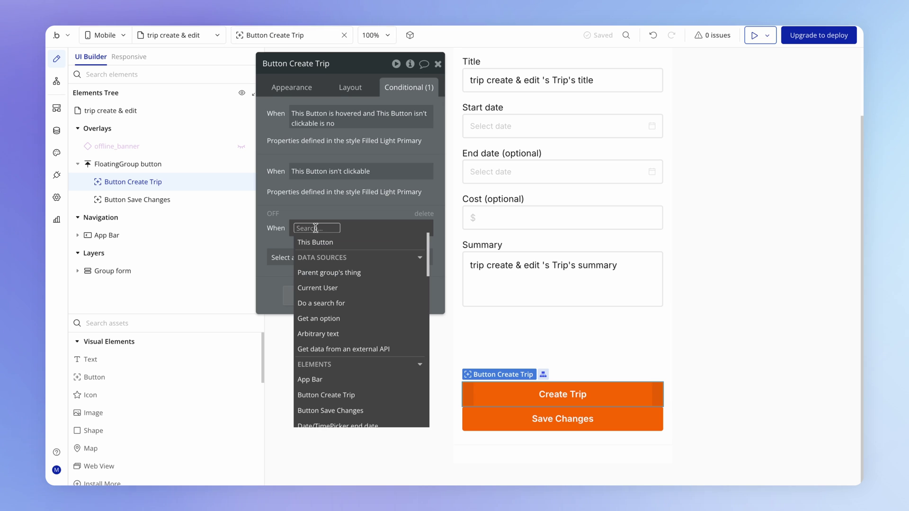
{"action": "type", "text": "tr"}
{"action": "left_click", "coordinate": [335, 314]}
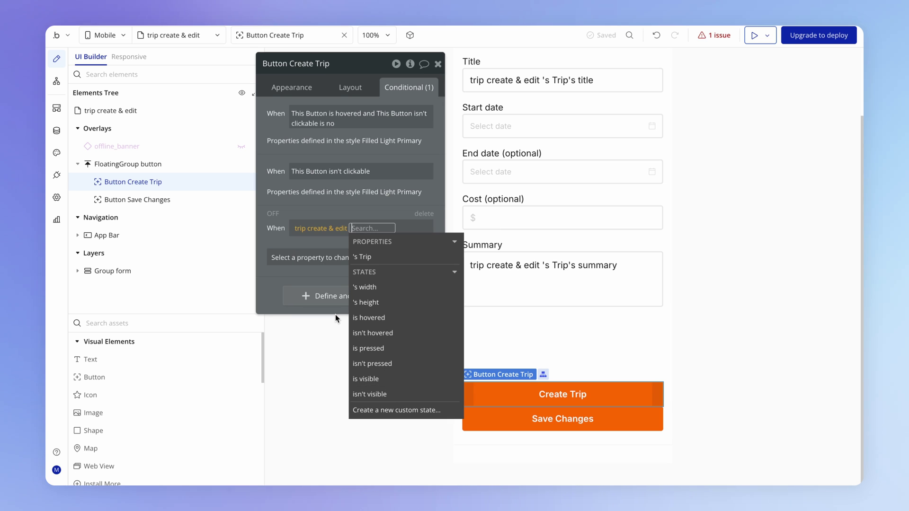
{"action": "left_click", "coordinate": [382, 258]}
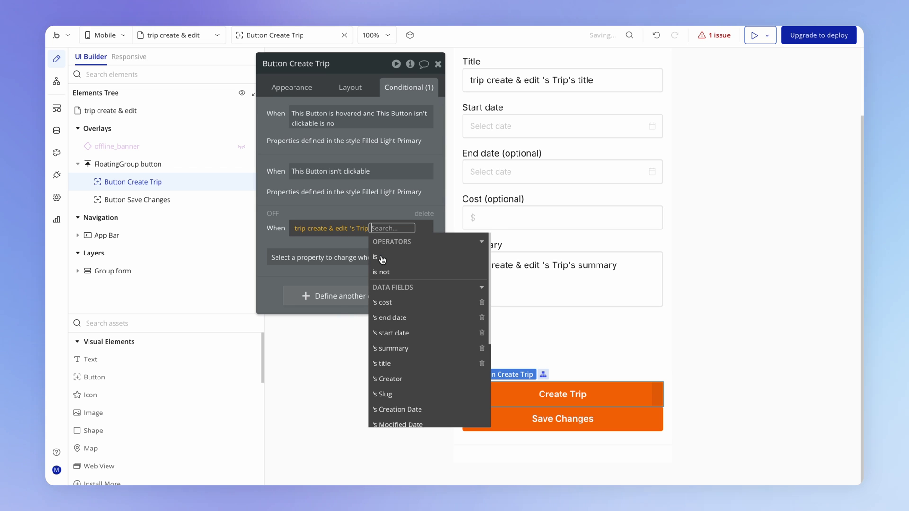
{"action": "type", "text": "em"}
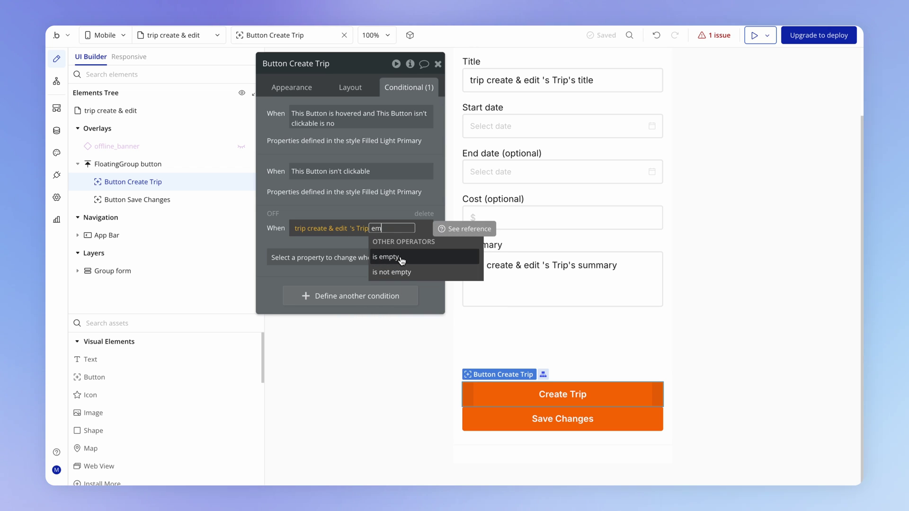
{"action": "left_click", "coordinate": [401, 260]}
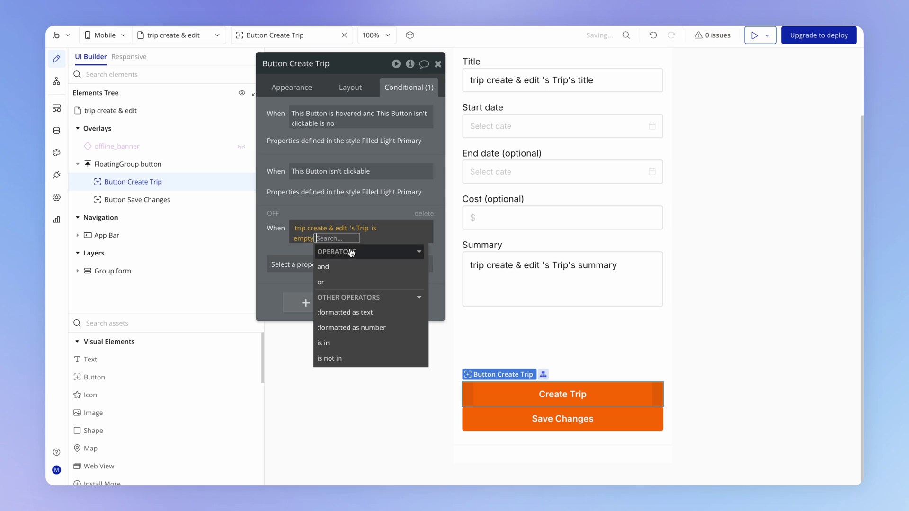
{"action": "left_click", "coordinate": [303, 259]}
{"action": "left_click", "coordinate": [317, 290]}
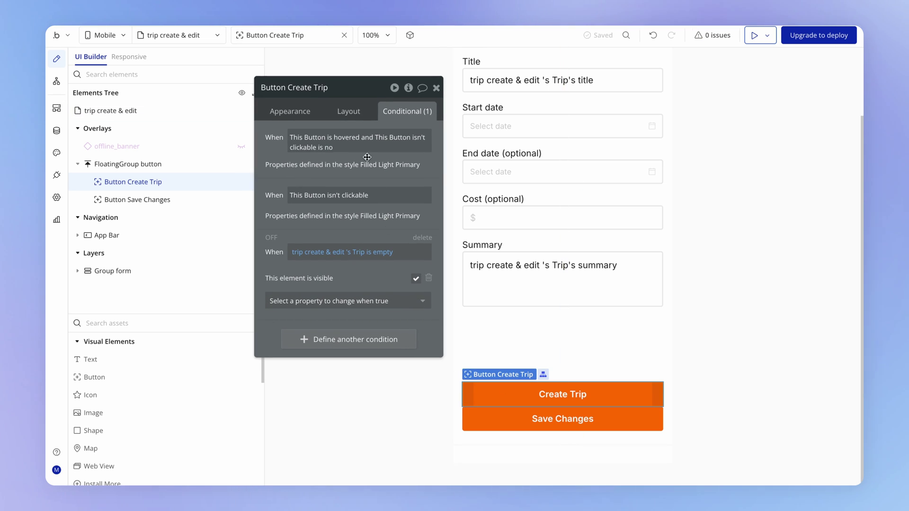
Set the Save Changes button to be hidden on view load
{"action": "left_click", "coordinate": [349, 116]}
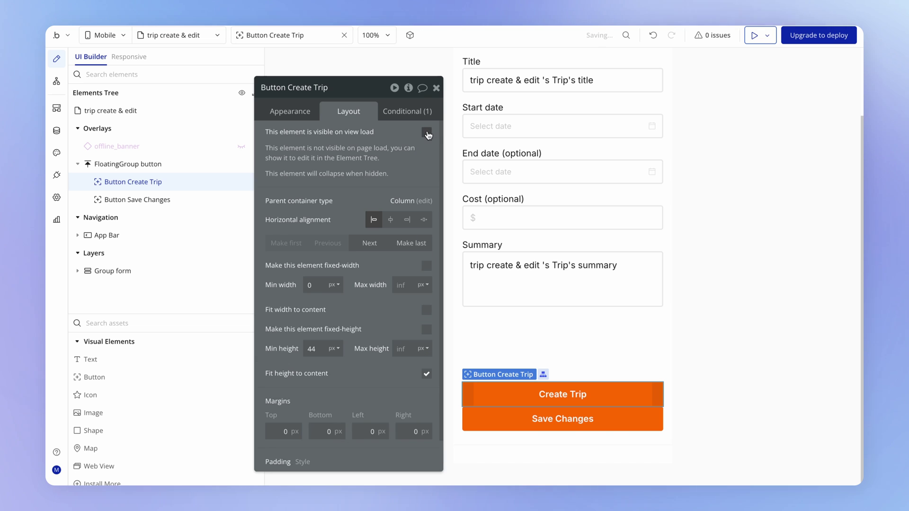
{"action": "left_click", "coordinate": [528, 420]}
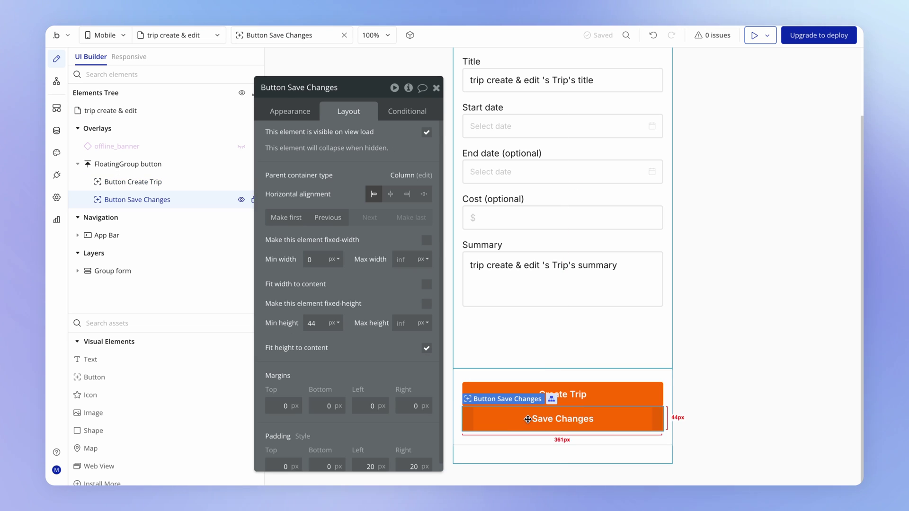
{"action": "left_click", "coordinate": [426, 132]}
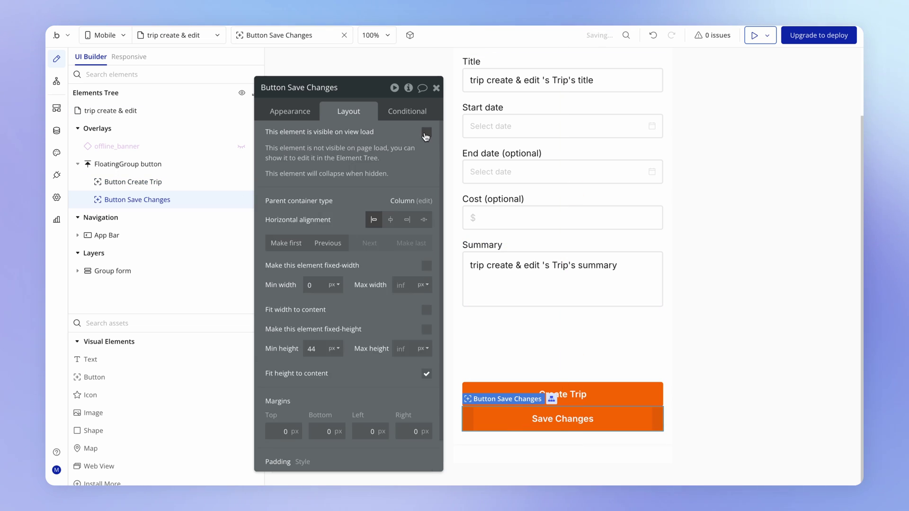
Add a condition to the Save Changes button that makes it visible when trip create & edit's Trip is not empty
{"action": "left_click", "coordinate": [407, 112]}
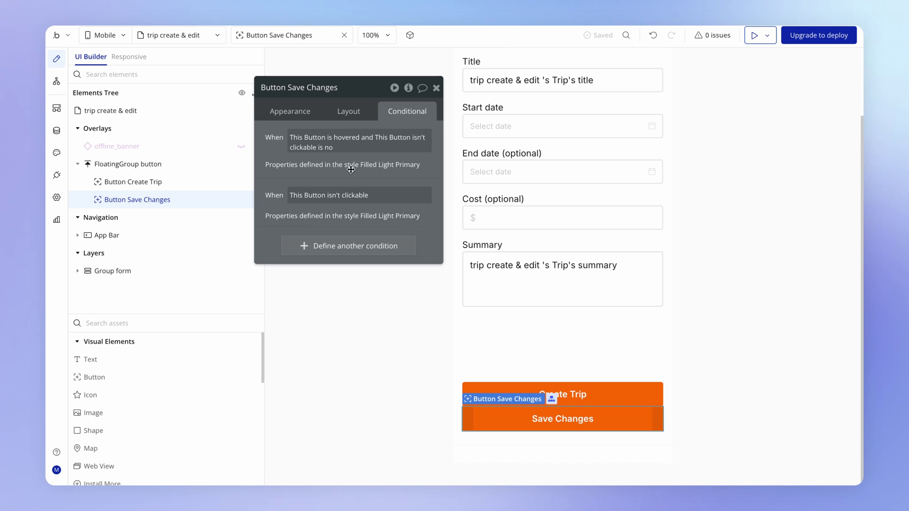
{"action": "left_click", "coordinate": [342, 246]}
{"action": "left_click", "coordinate": [343, 252]}
{"action": "type", "text": "tri"}
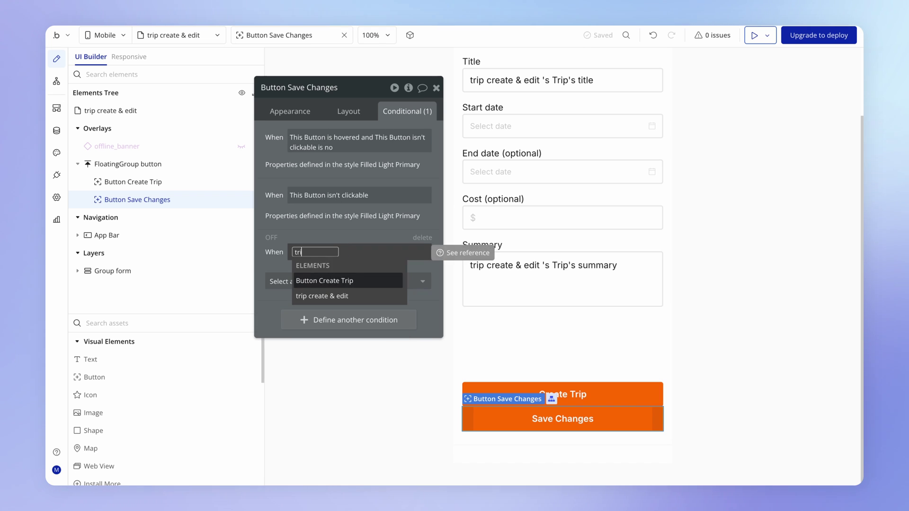
{"action": "left_click", "coordinate": [313, 296]}
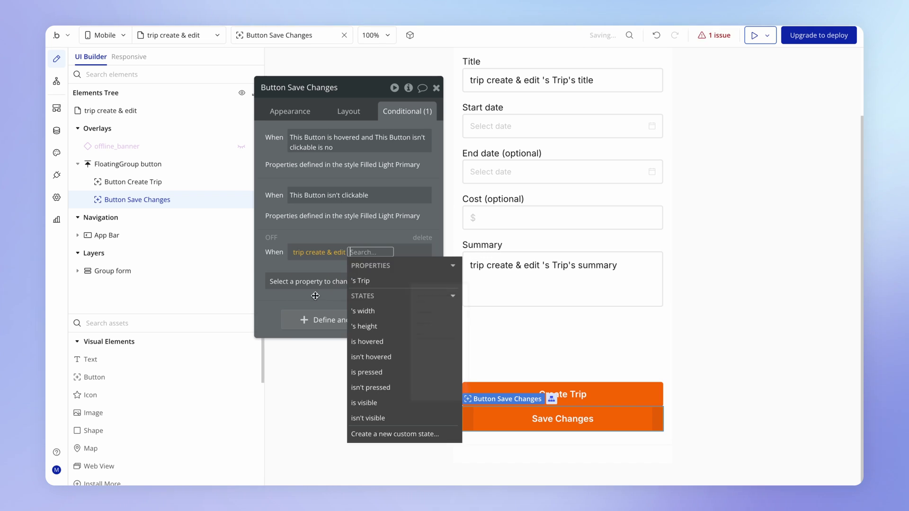
{"action": "left_click", "coordinate": [381, 282]}
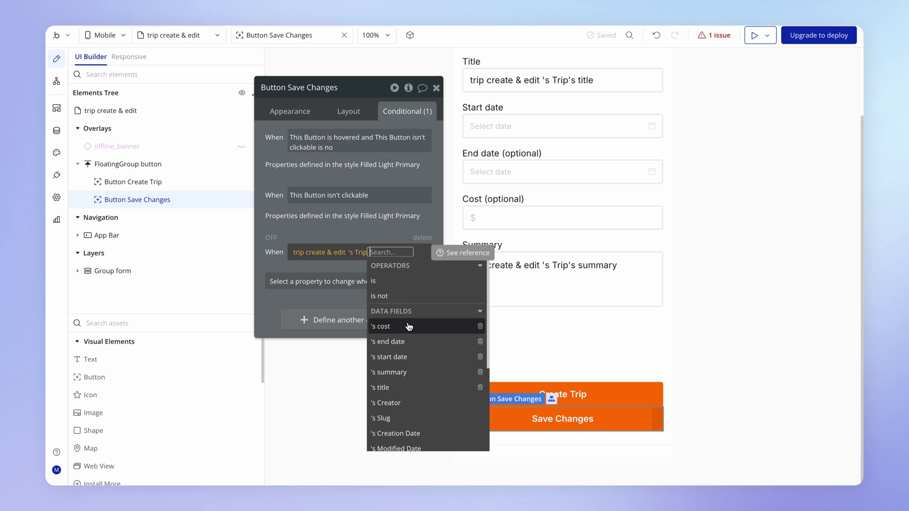
{"action": "scroll", "coordinate": [423, 372], "scroll_direction": "down", "scroll_amount": 3}
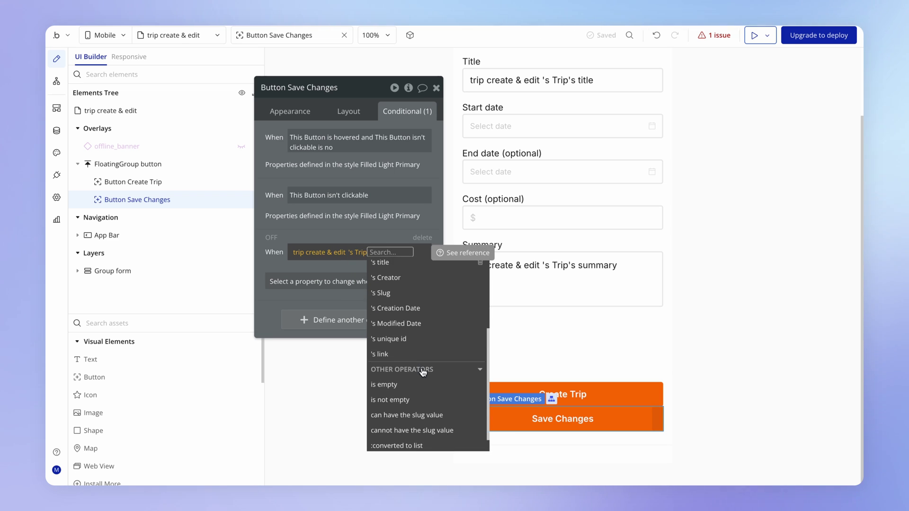
{"action": "left_click", "coordinate": [400, 400]}
{"action": "left_click", "coordinate": [281, 273]}
{"action": "left_click", "coordinate": [284, 282]}
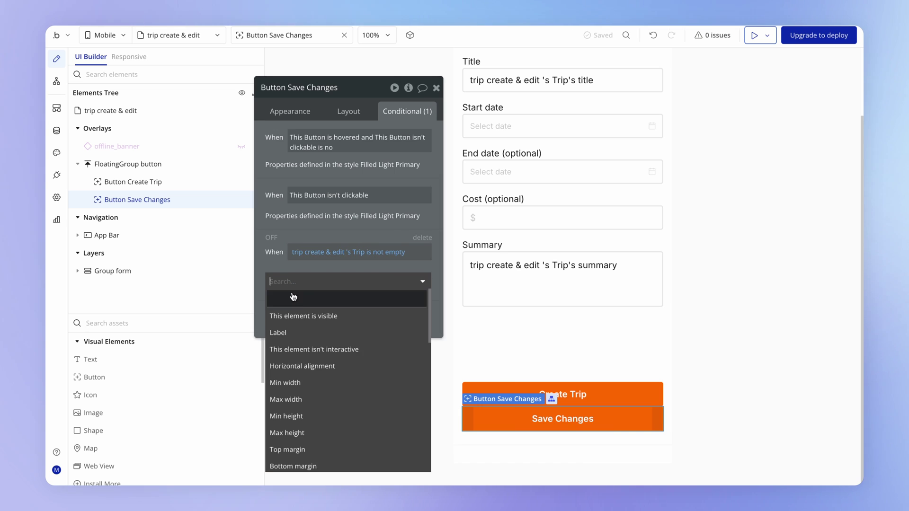
{"action": "left_click", "coordinate": [299, 314]}
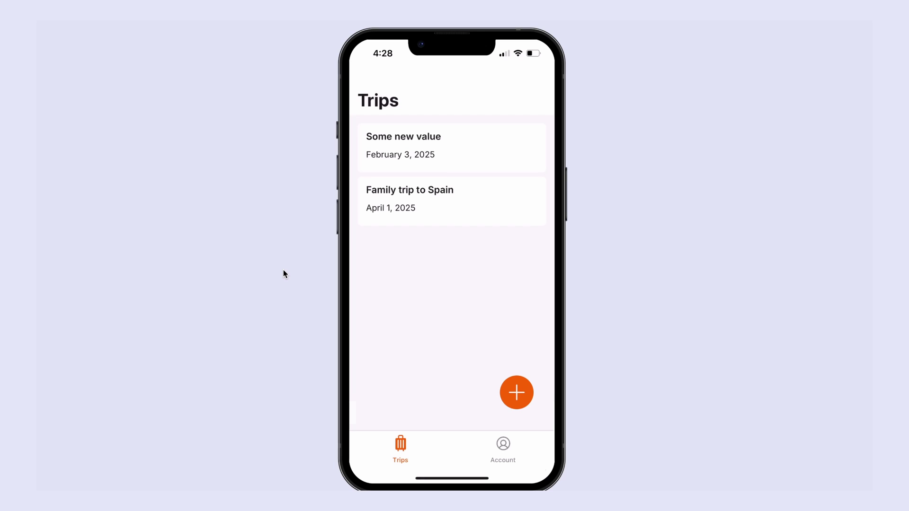